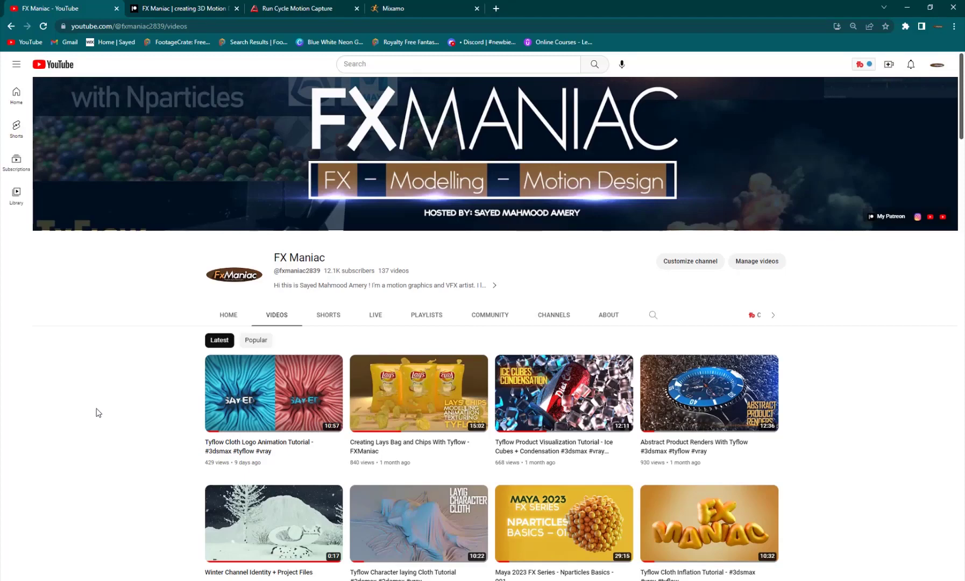
- Switch to Premiere Pro and play the Crowd_Preview sequence several times to examine the running crowd animation
mouse_move(419, 523)
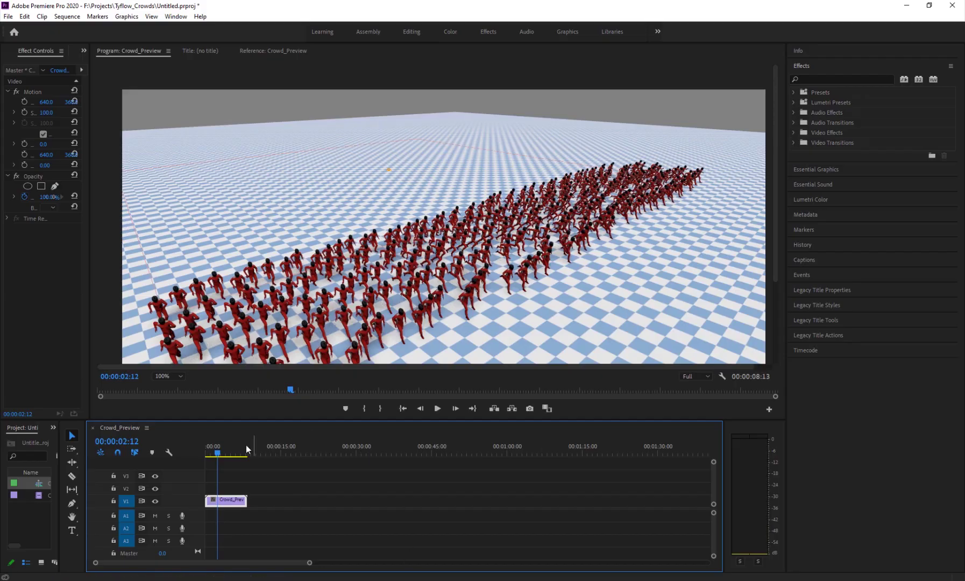
click(213, 452)
key(space)
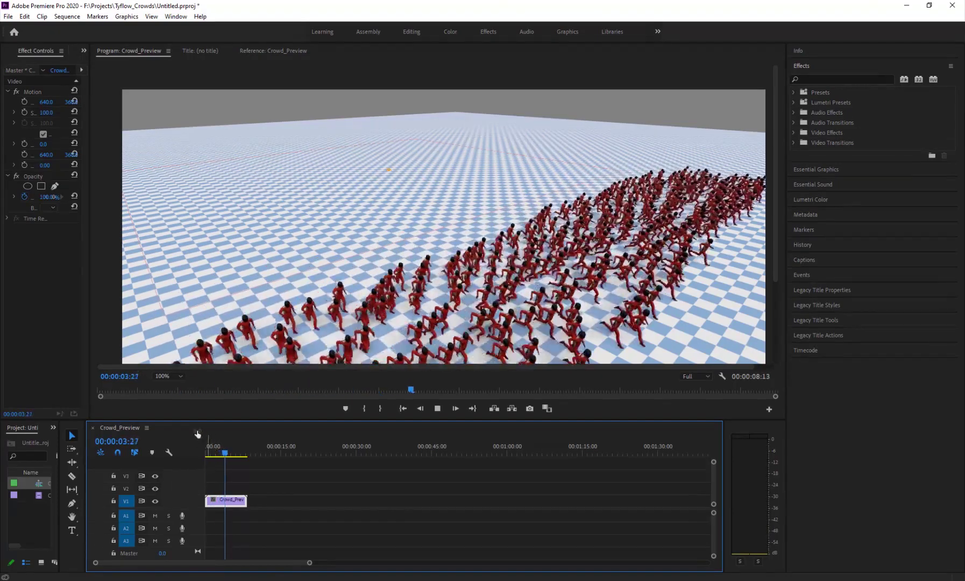
drag(229, 455, 218, 455)
click(214, 453)
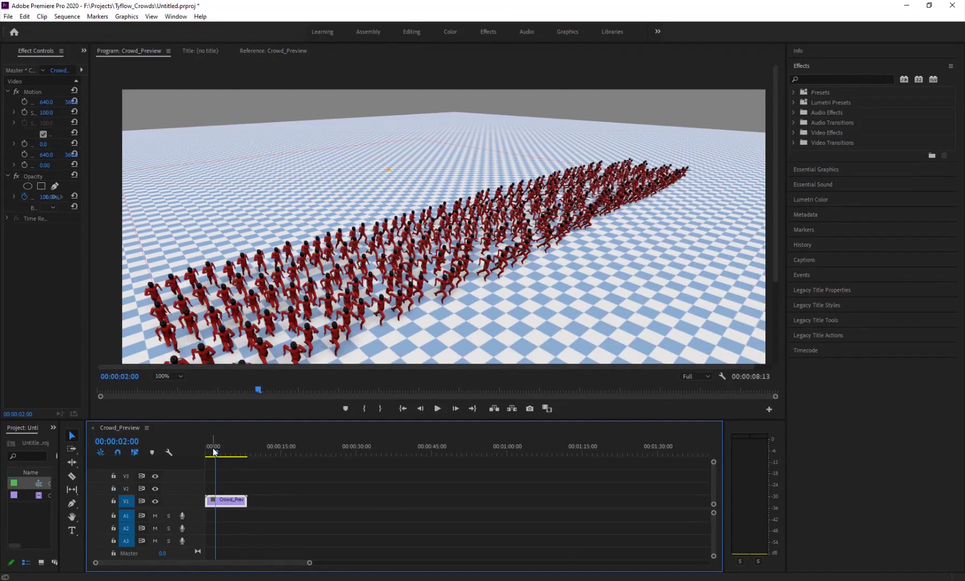
key(space)
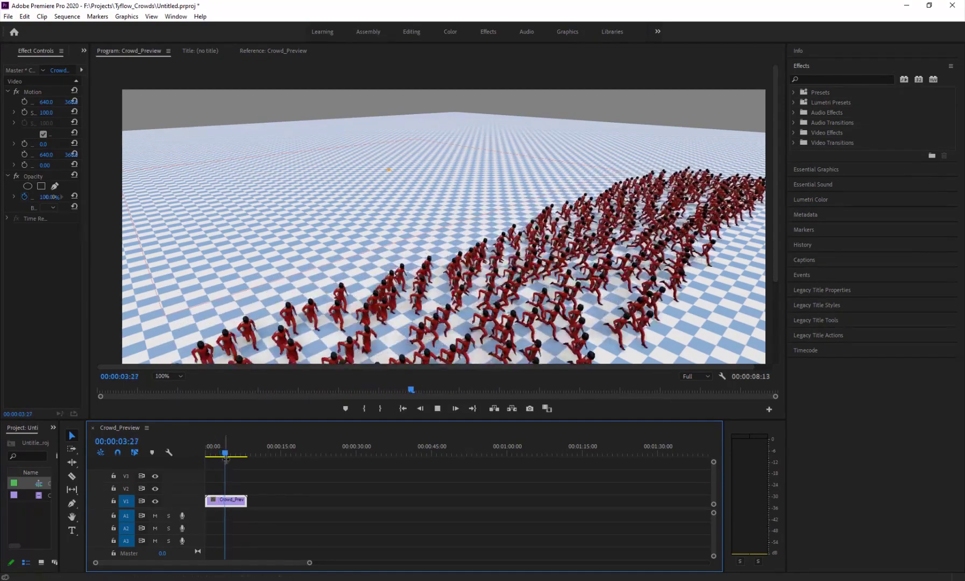
click(216, 452)
click(219, 453)
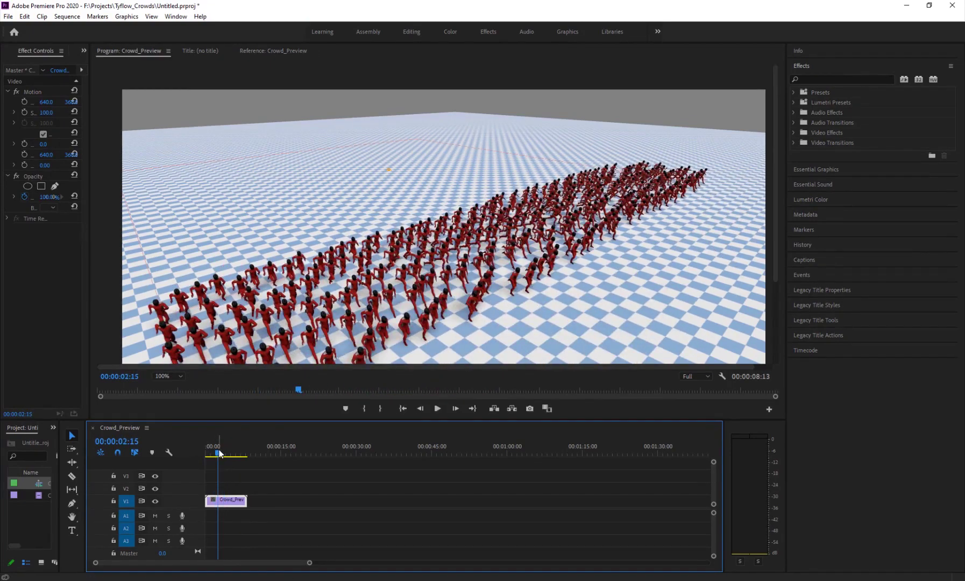
mouse_move(224, 455)
mouse_down()
mouse_move(232, 453)
mouse_move(209, 453)
mouse_up()
key(space)
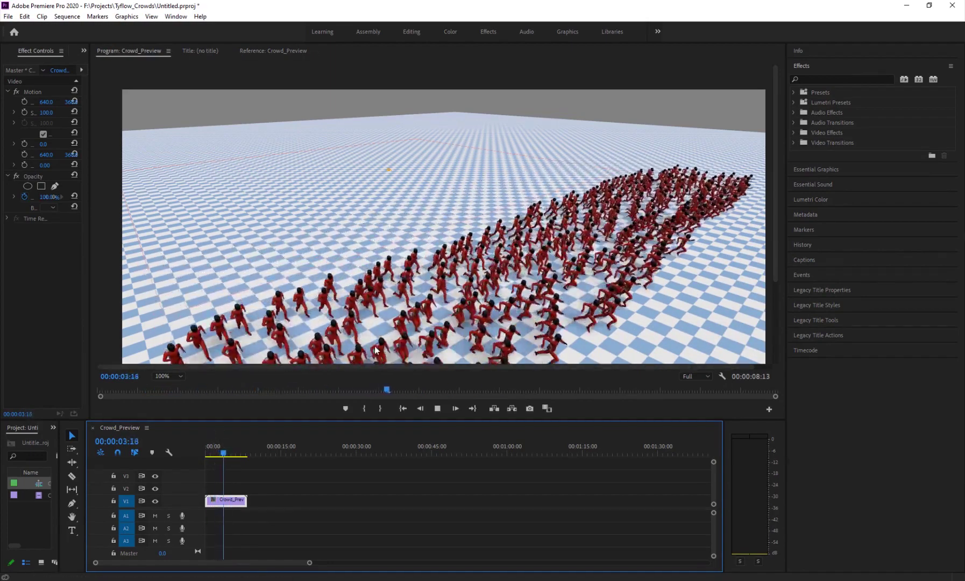
mouse_move(224, 453)
mouse_down()
mouse_move(213, 453)
mouse_move(223, 452)
mouse_up()
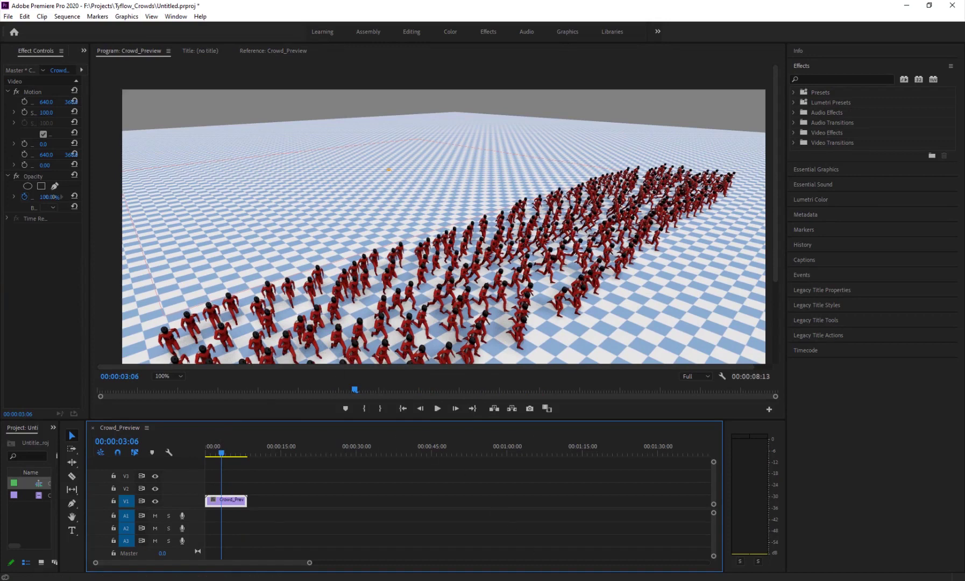
- Switch to the browser and look through the latest videos on the FX Maniac YouTube channel
mouse_move(529, 579)
click(530, 548)
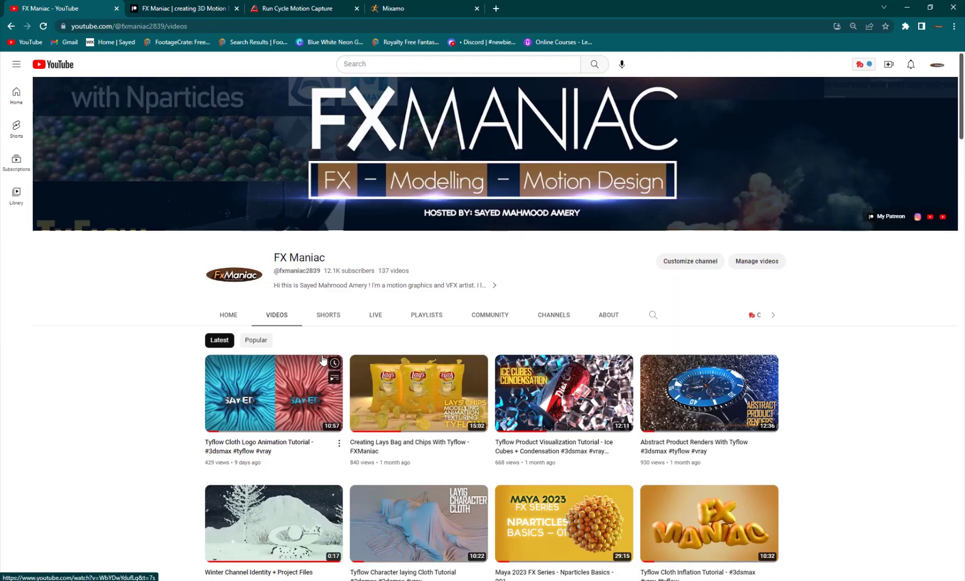
scroll(221, 395, down, 3)
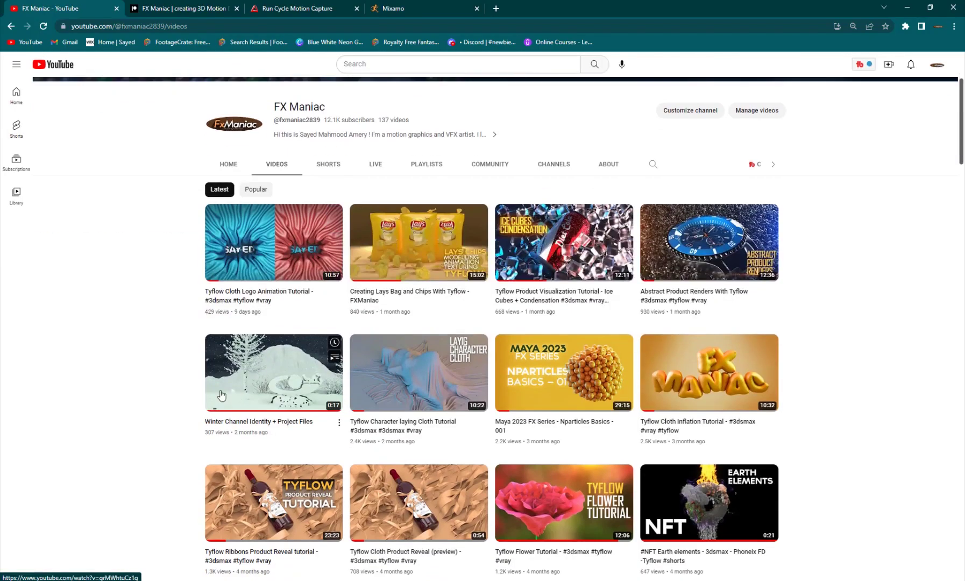
click(430, 578)
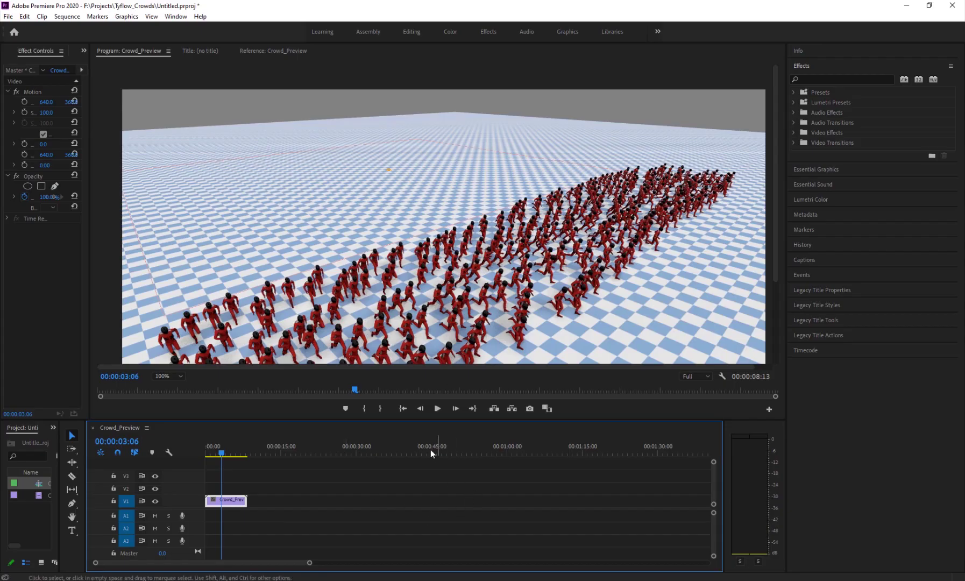
key(alt+Tab)
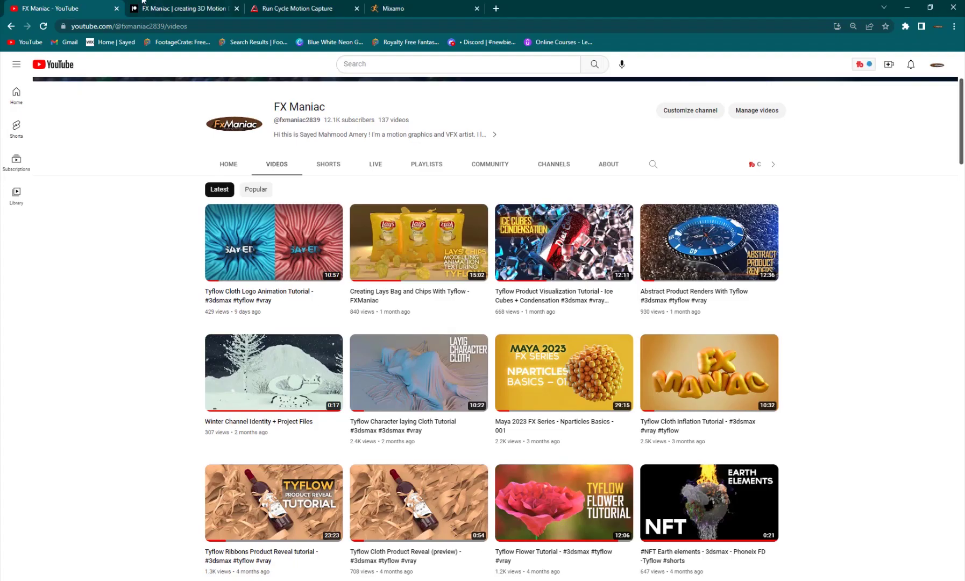
- Open the FX Maniac Patreon page and look through its recent project file posts
click(164, 2)
scroll(352, 231, down, 5)
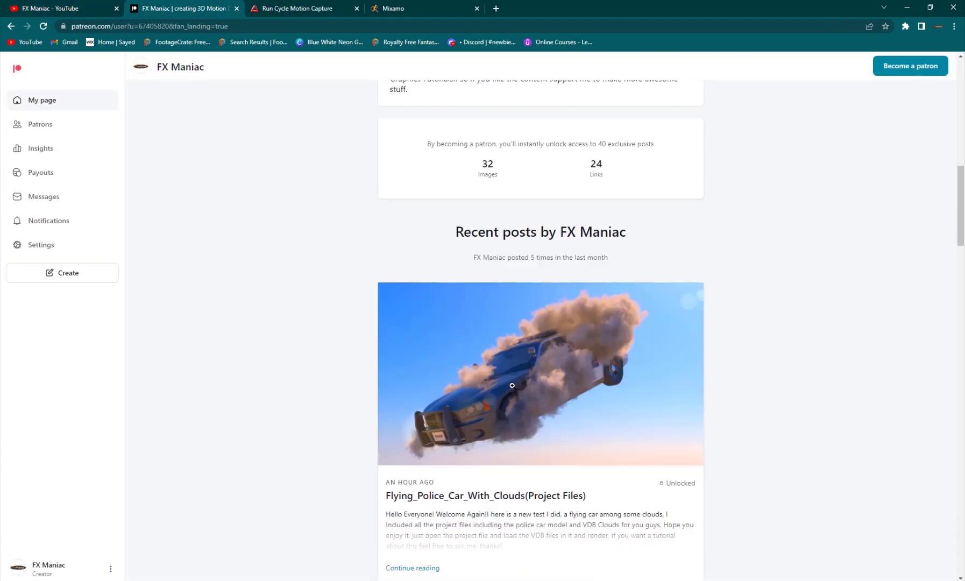
scroll(426, 303, down, 3)
scroll(426, 303, down, 5)
scroll(425, 302, down, 15)
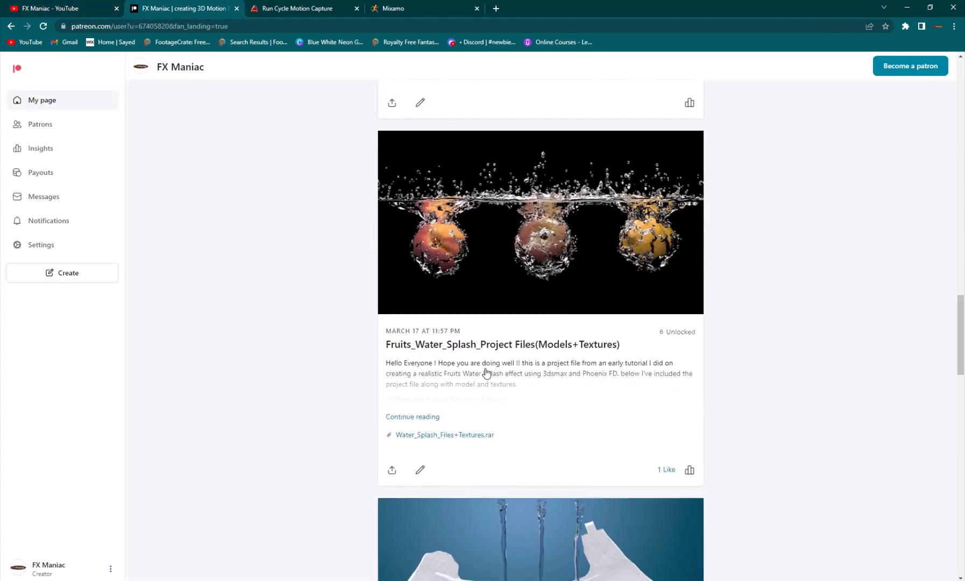
scroll(393, 327, up, 20)
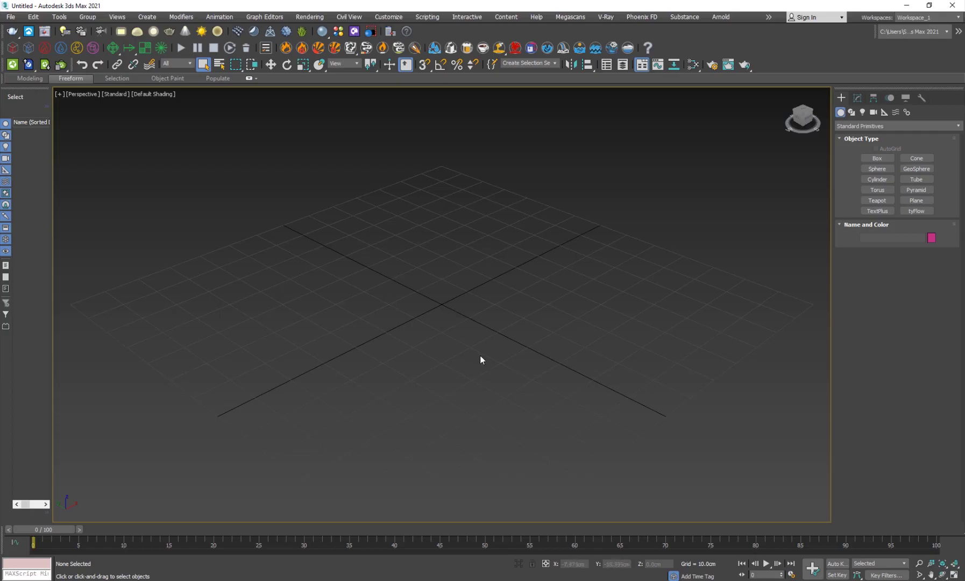
alt+middle_drag(481, 356, 530, 347)
key(w)
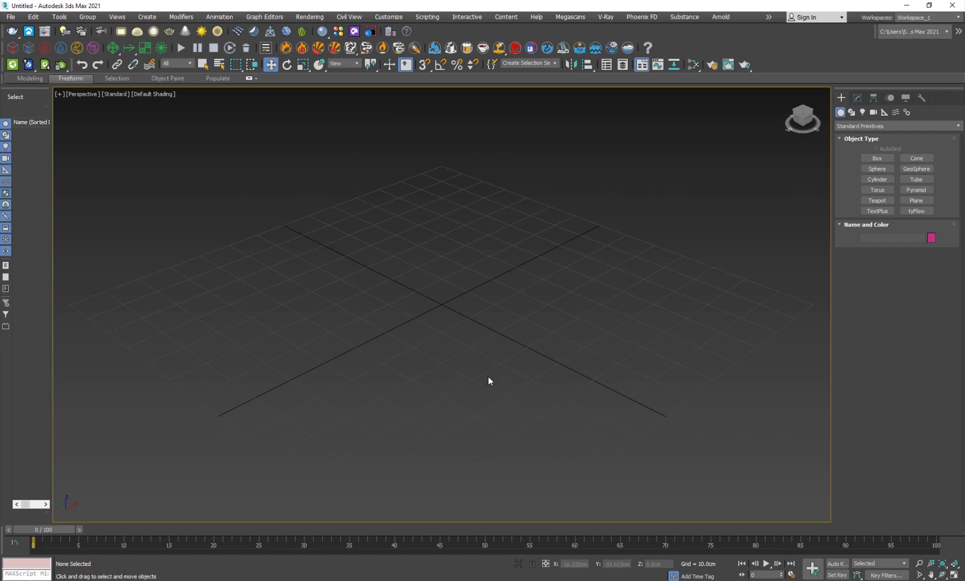
alt+middle_drag(403, 352, 368, 347)
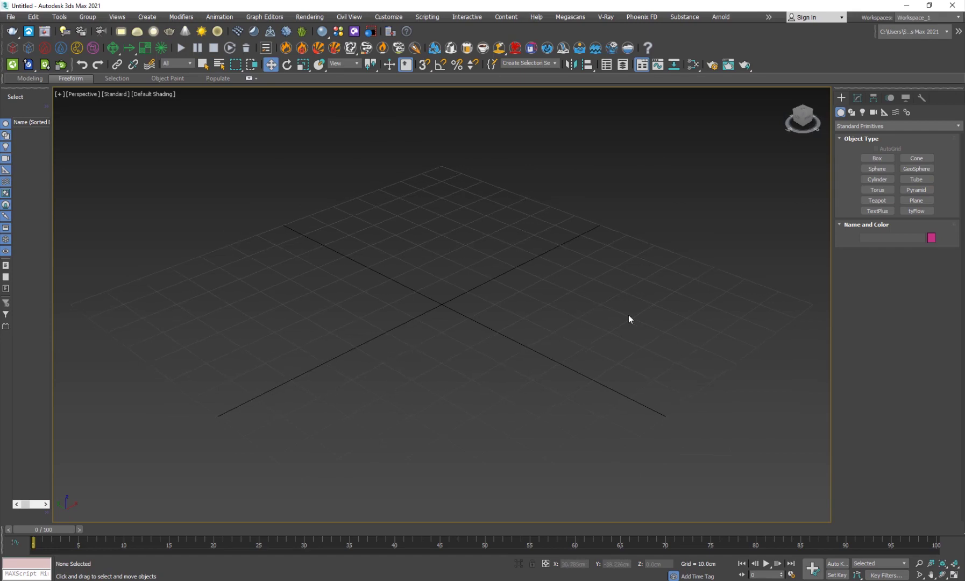
- Create a Biped with the Male body type, about 61 cm tall, standing at the centre of the grid
click(906, 113)
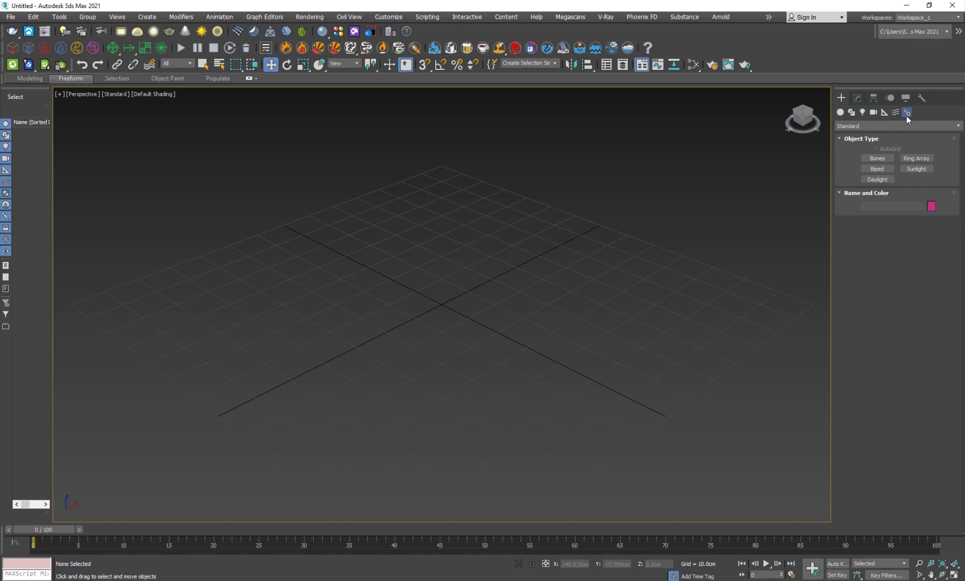
click(877, 169)
click(873, 331)
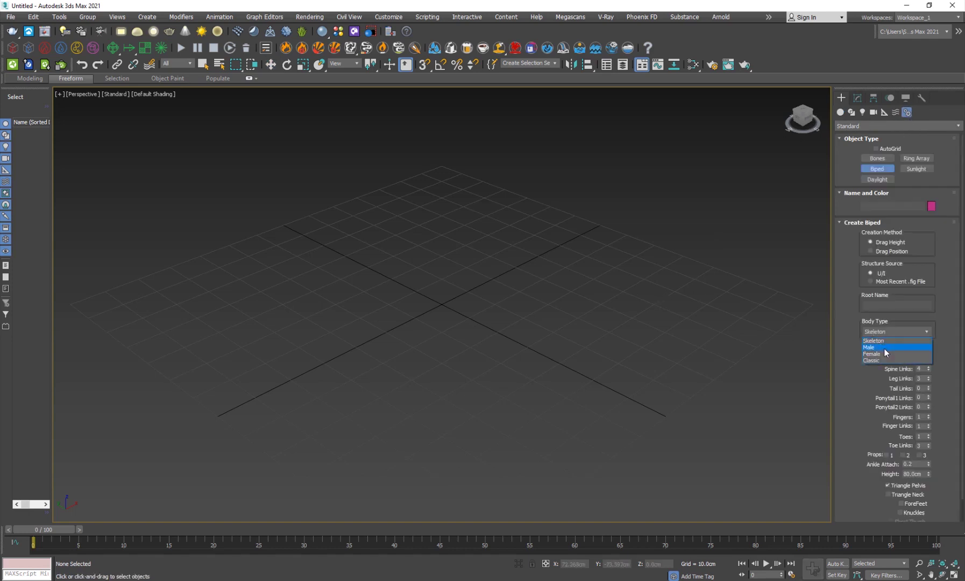
click(871, 354)
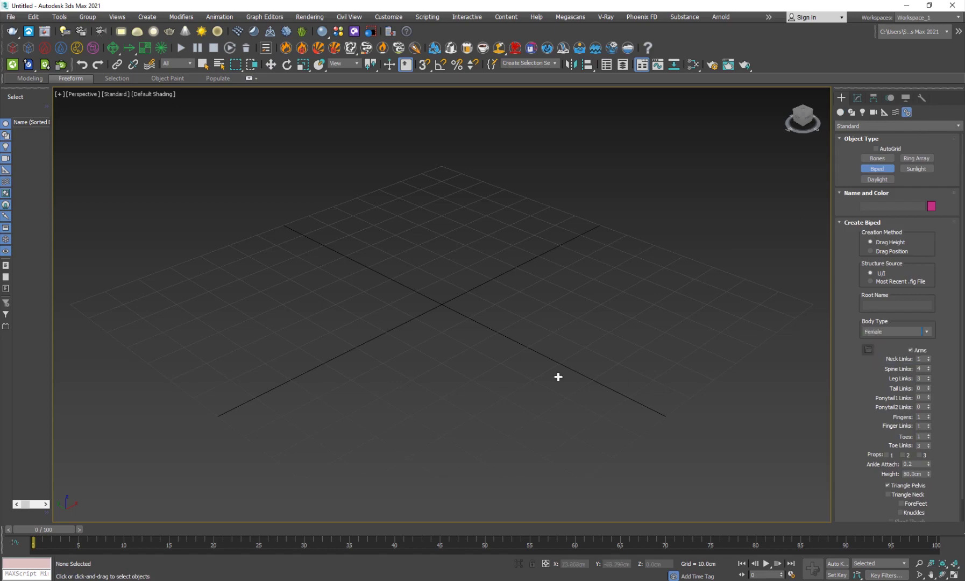
click(896, 332)
click(879, 347)
drag(441, 306, 638, 75)
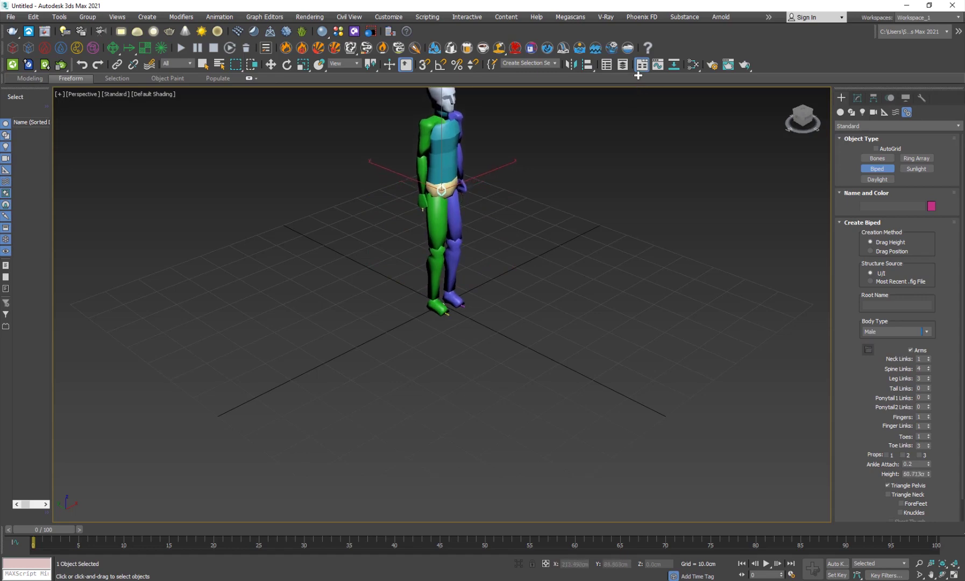
- Centre the biped at X 0 and Y 0 and move the current time to frame 6
key(w)
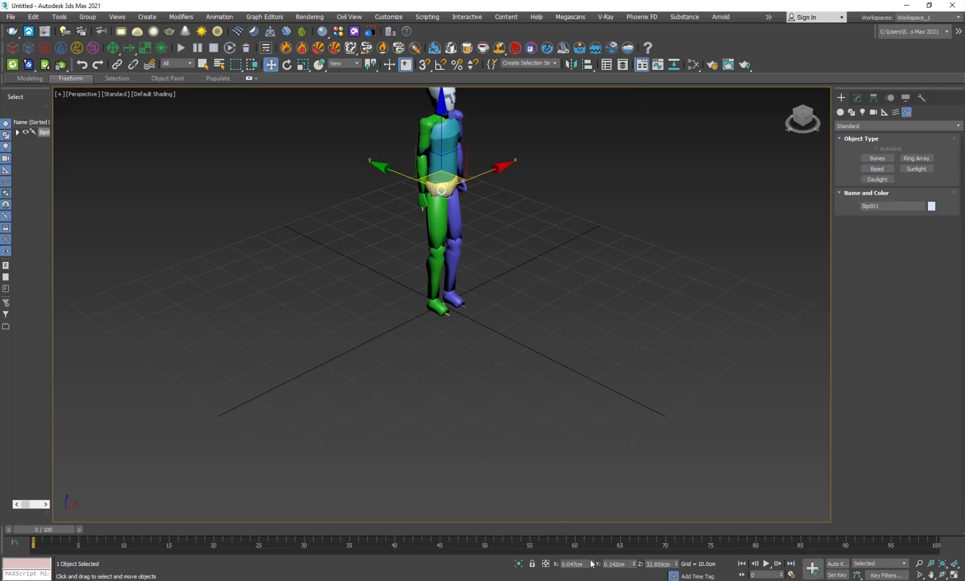
right_click(635, 565)
middle_drag(429, 362, 407, 390)
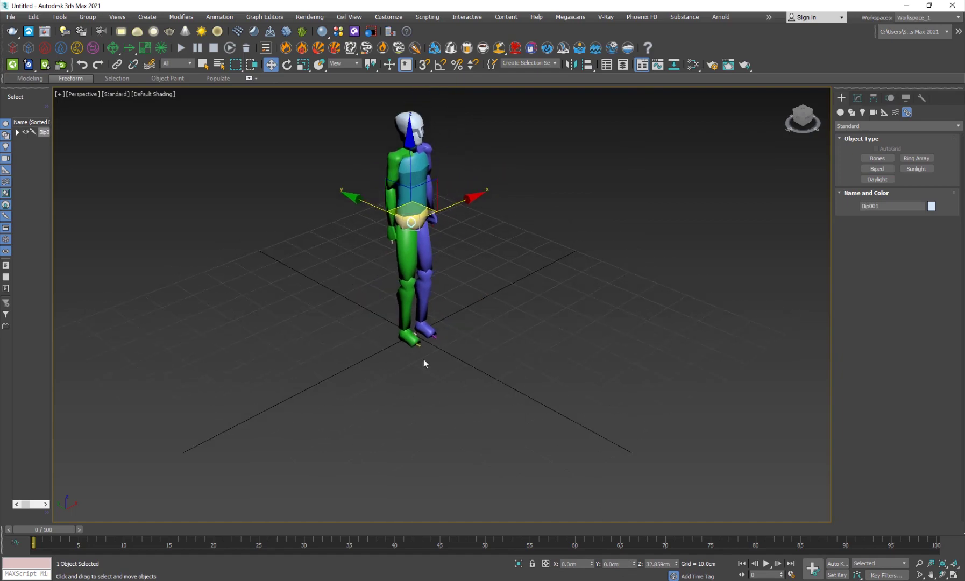
middle_drag(391, 339, 380, 372)
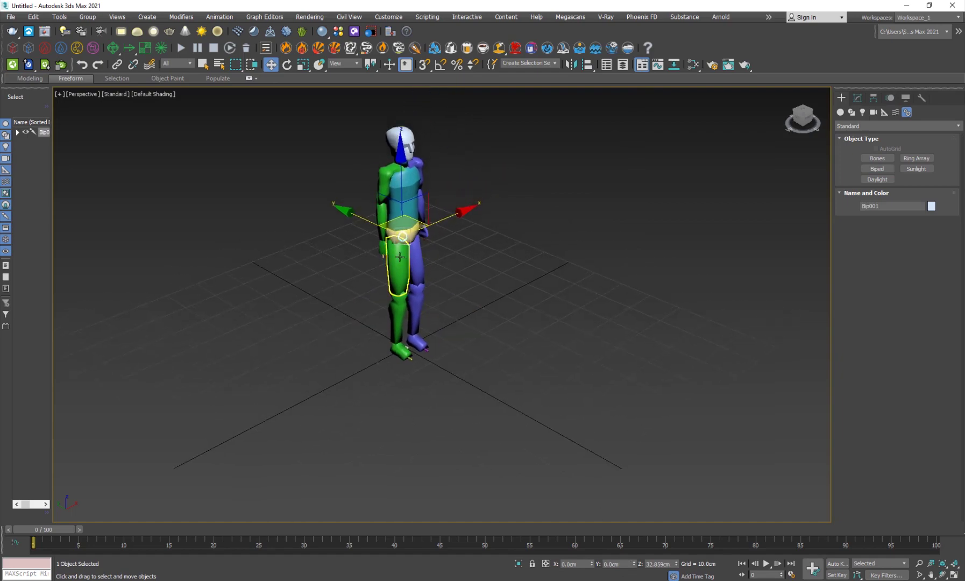
key(r)
key(w)
middle_drag(499, 361, 470, 385)
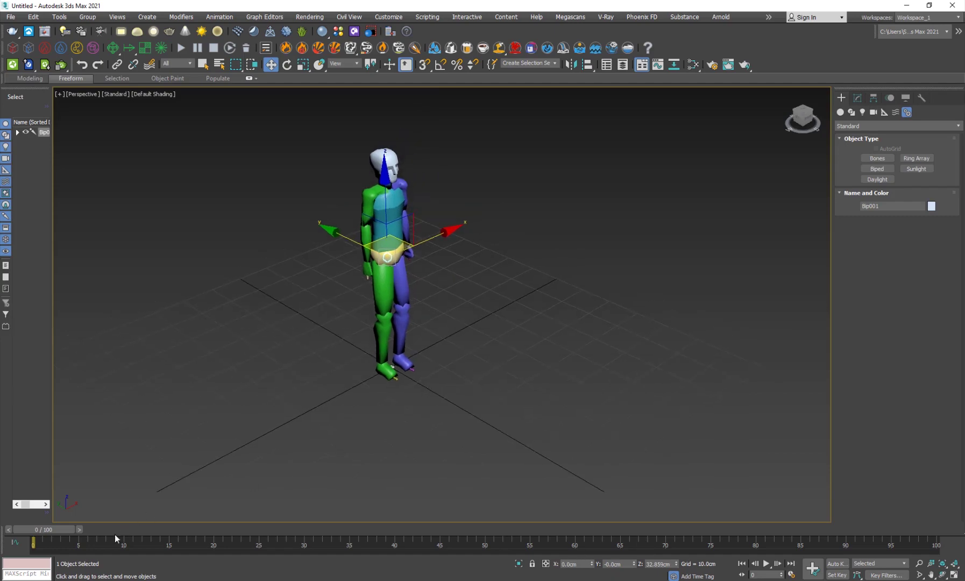
drag(44, 529, 96, 529)
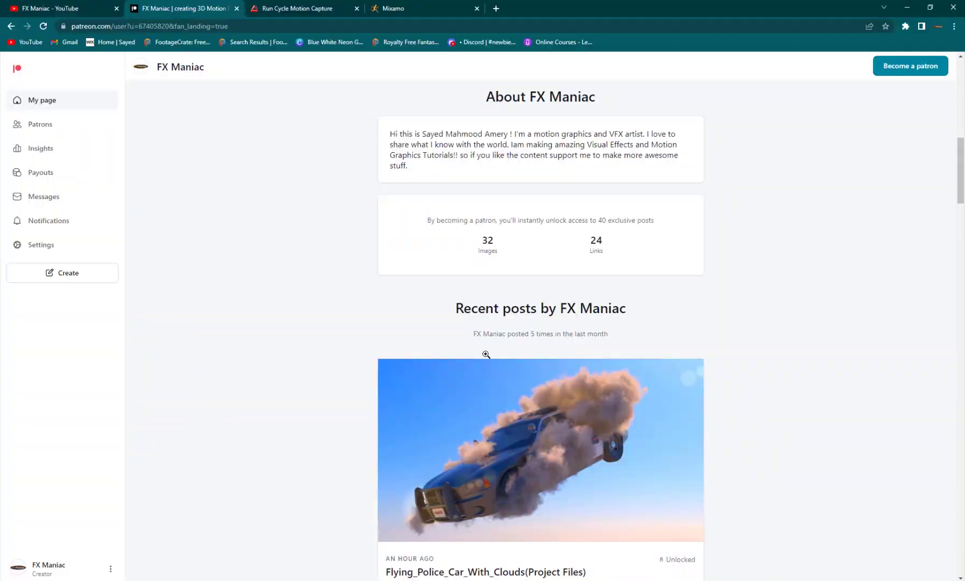
- Switch to the browser, open the Run Cycle Motion Capture page on Animium and select its full web address
click(294, 8)
click(123, 25)
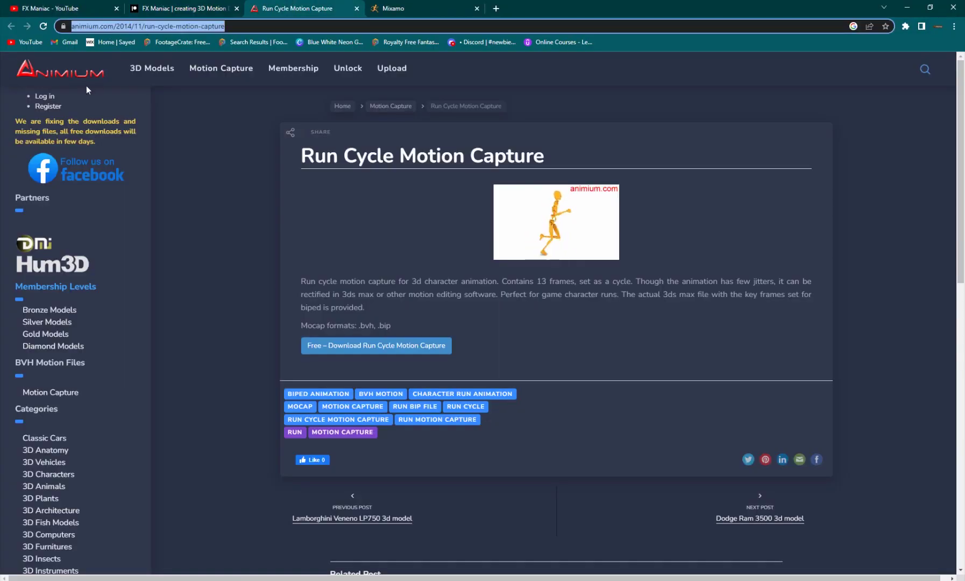
click(79, 27)
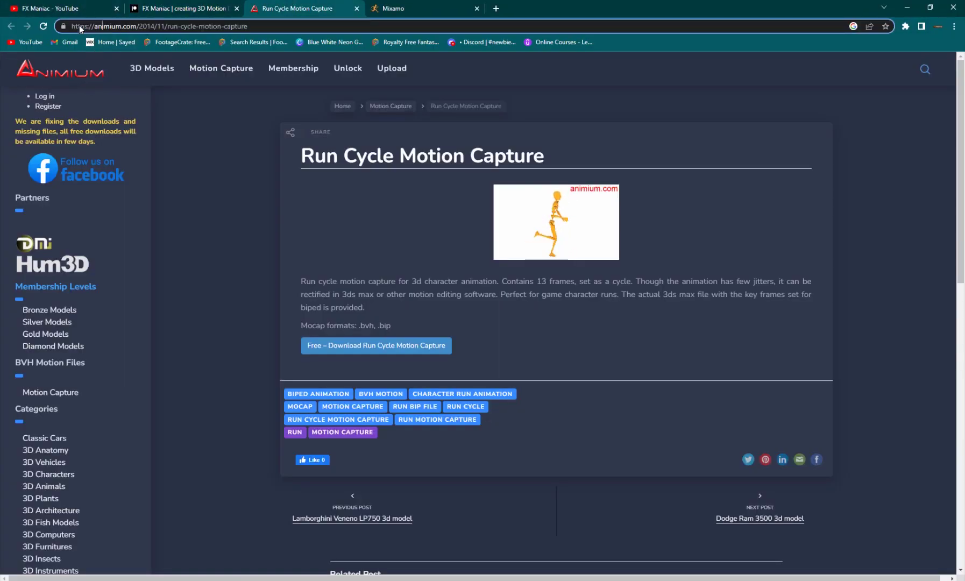
key(ctrl+a)
click(258, 26)
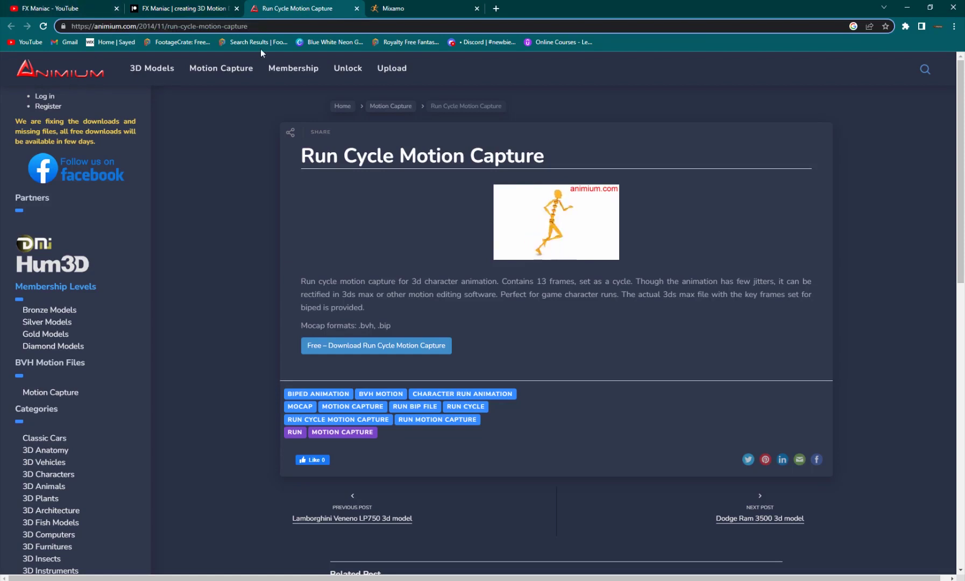
key(ctrl+a)
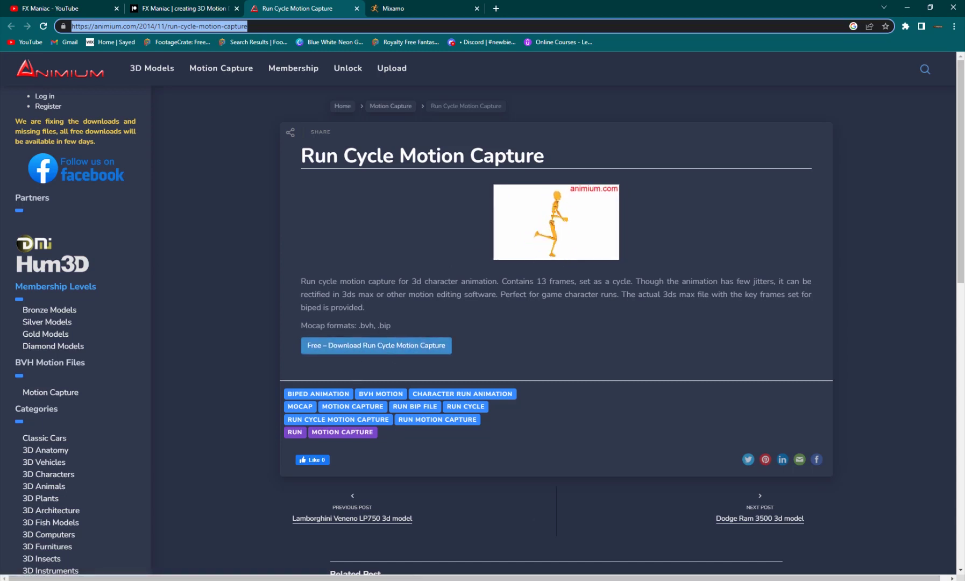
- Switch back to 3ds Max and load the motion file run_cycle2.bip onto the biped
key(alt+Tab)
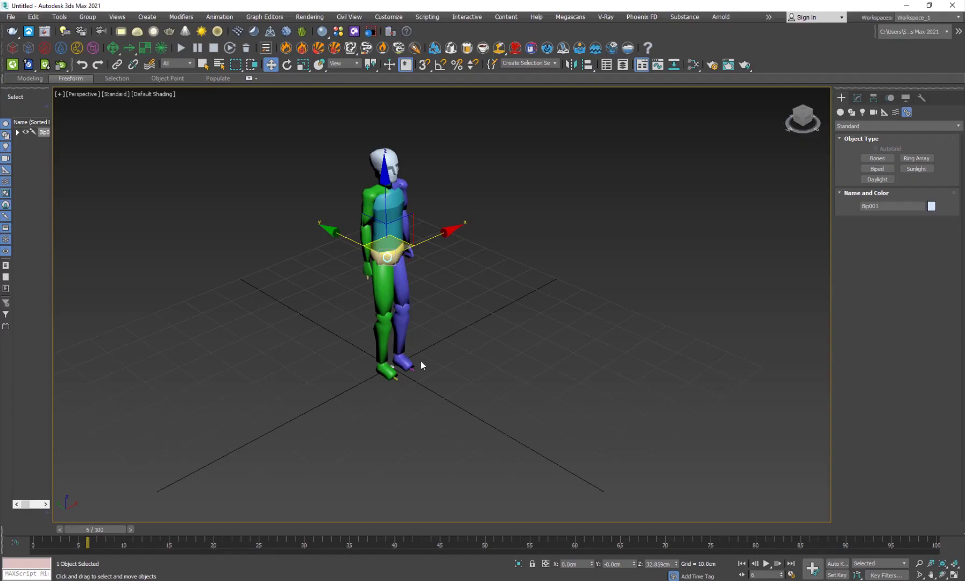
click(889, 98)
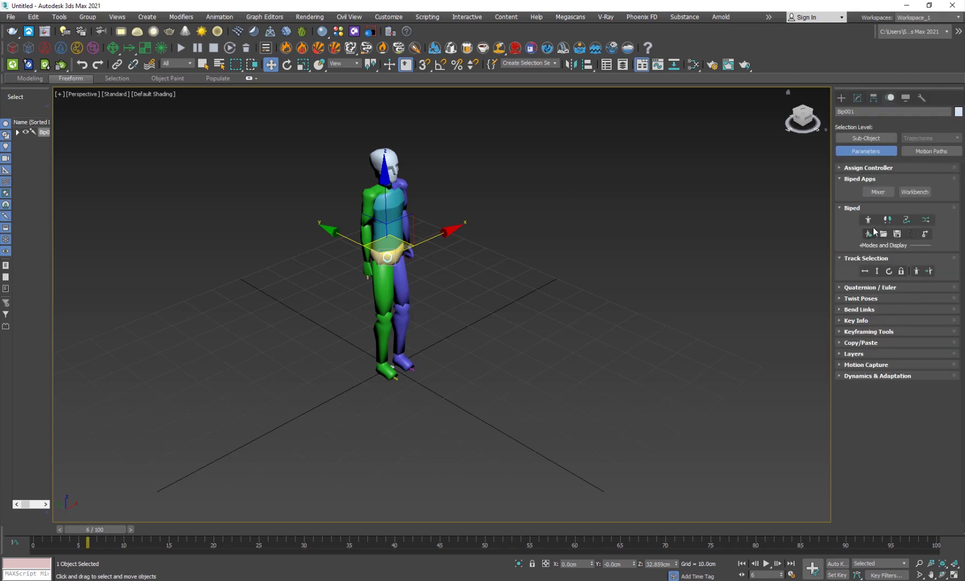
click(883, 234)
click(105, 68)
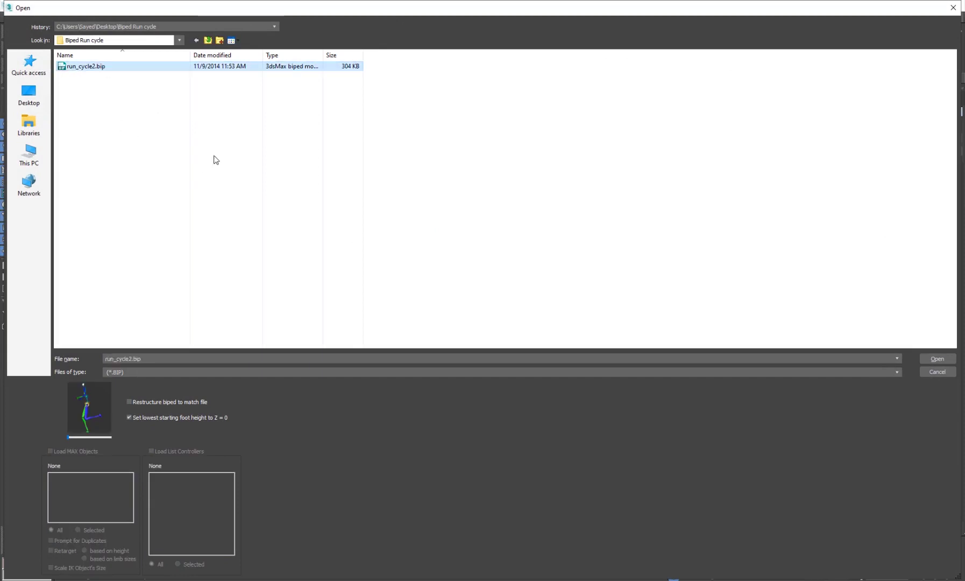
click(927, 357)
click(885, 399)
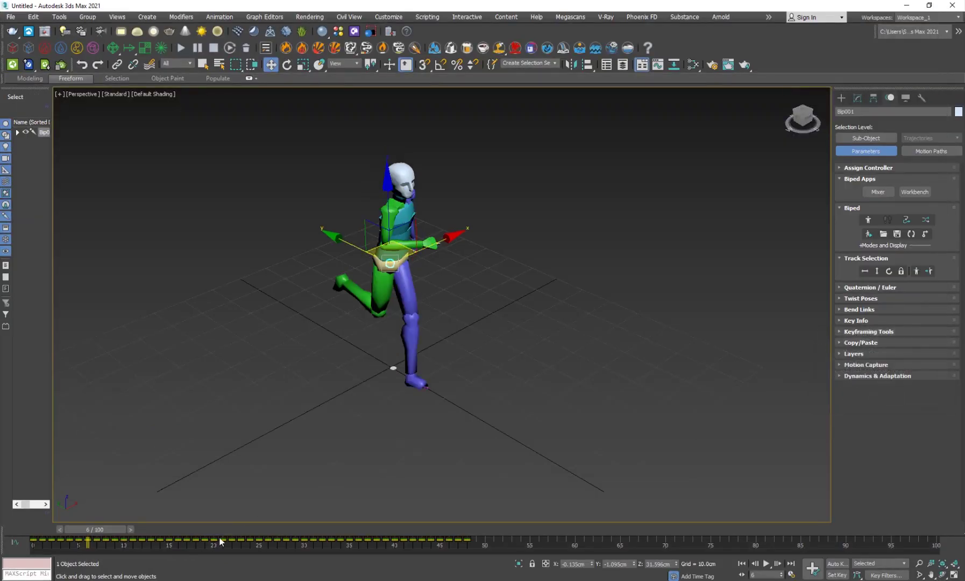
- Scrub the animation to frame 29 to review the biped's run cycle, and deselect the biped
drag(98, 532, 293, 511)
key(w)
click(522, 423)
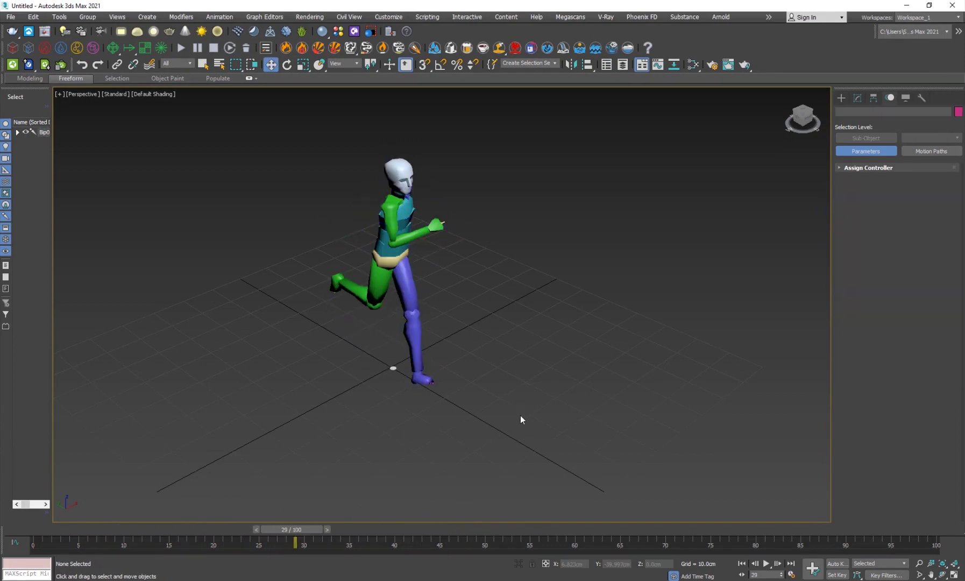
scroll(430, 306, down, 3)
middle_drag(419, 350, 361, 336)
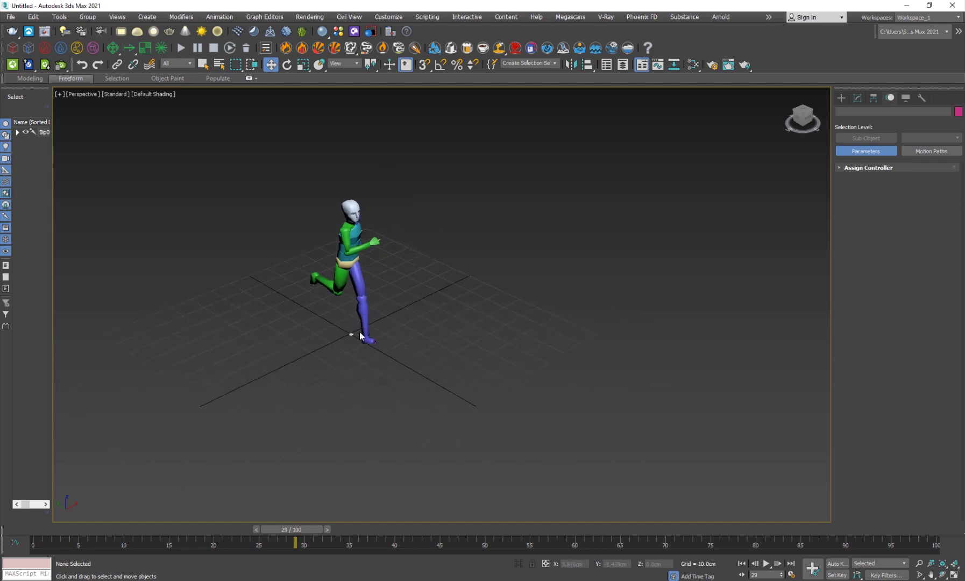
- Create a tyActor helper with an icon size of about 18.4 cm on the ground beside the biped
middle_drag(419, 350, 397, 339)
click(841, 98)
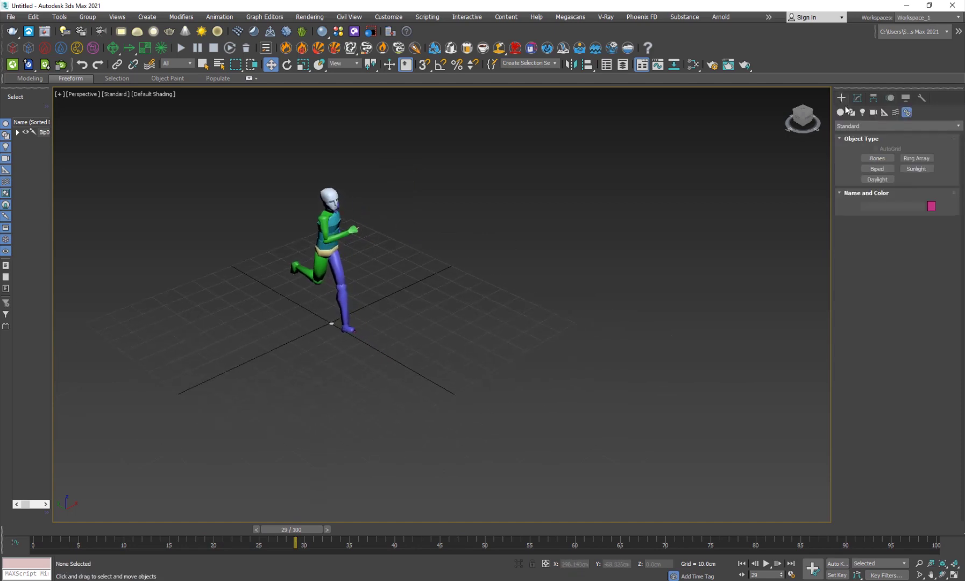
click(884, 112)
click(866, 126)
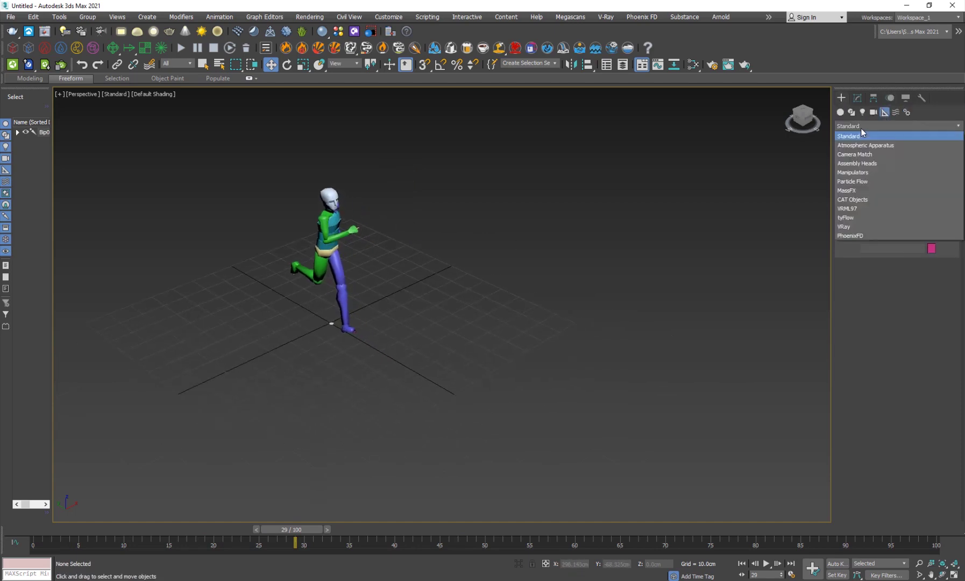
click(846, 218)
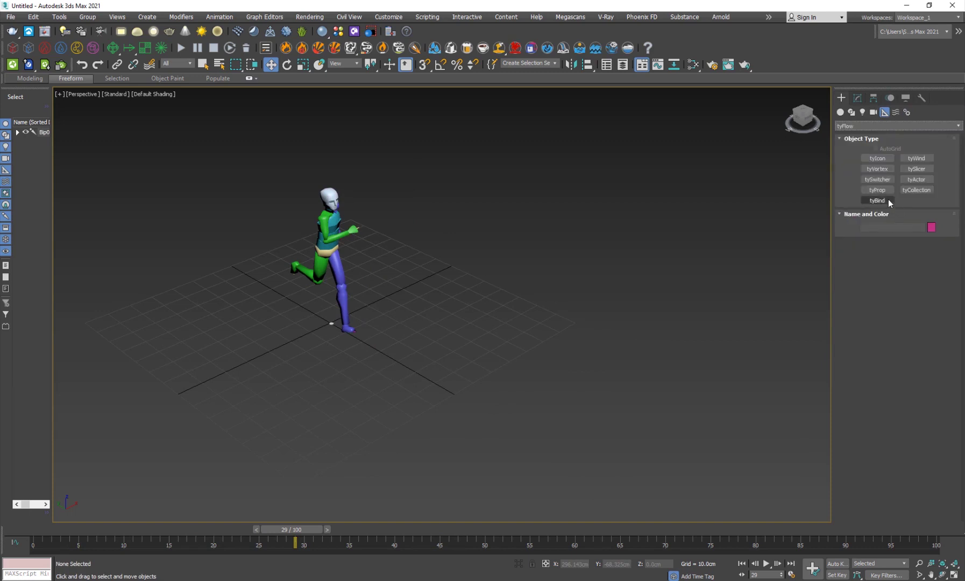
click(917, 178)
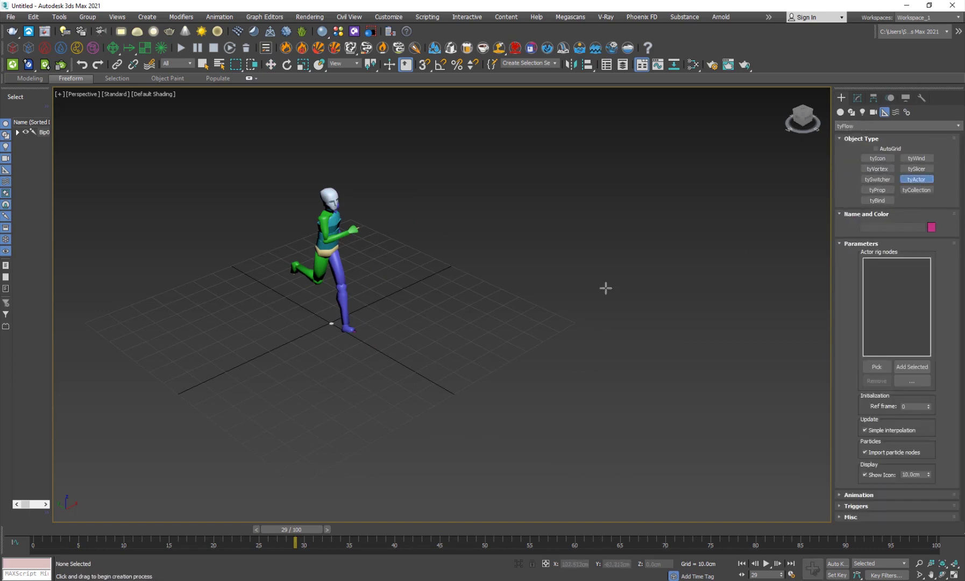
drag(609, 300, 676, 323)
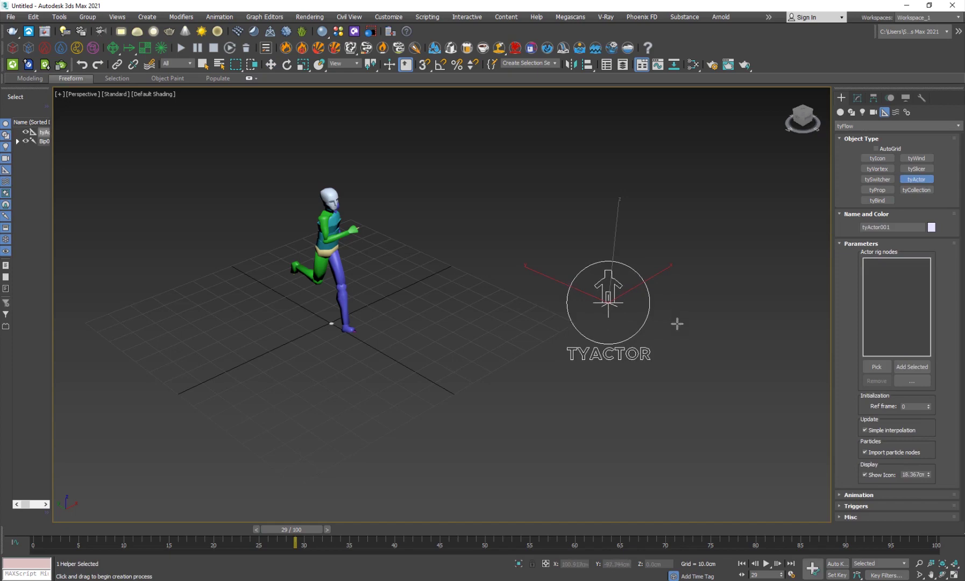
right_click(757, 200)
- Add all of the biped's nodes, from Bip001 down to the fingers and toes, to the tyActor's rig nodes
click(858, 98)
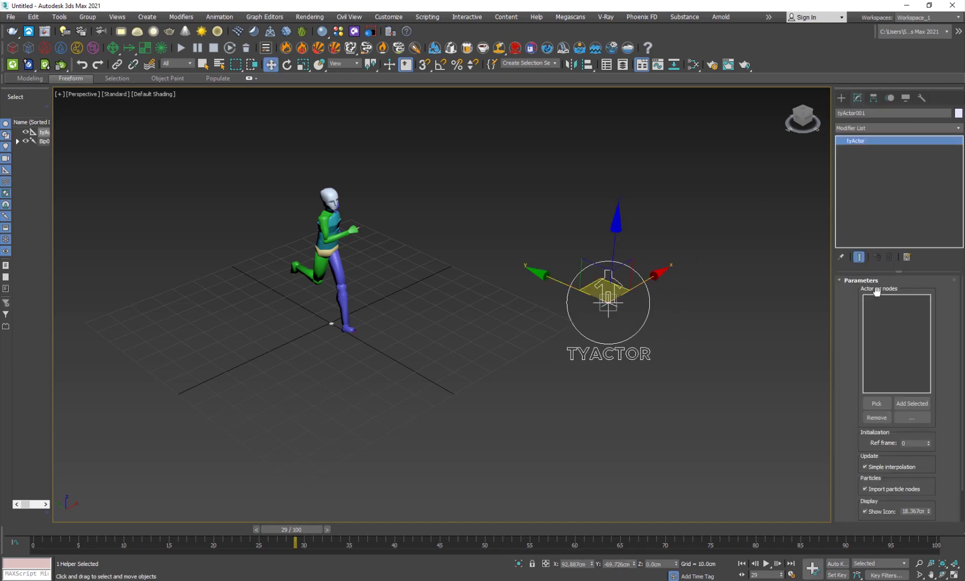
click(860, 281)
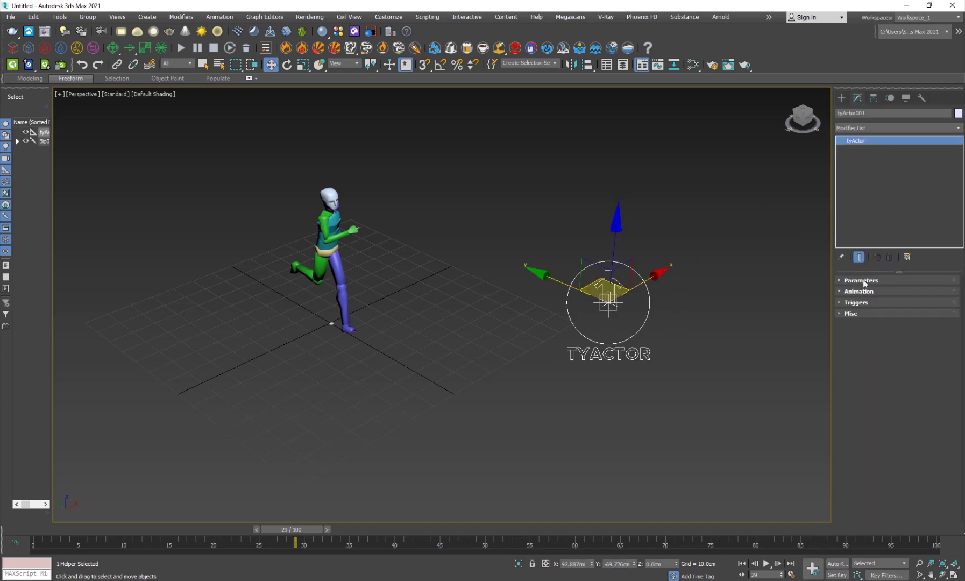
click(864, 281)
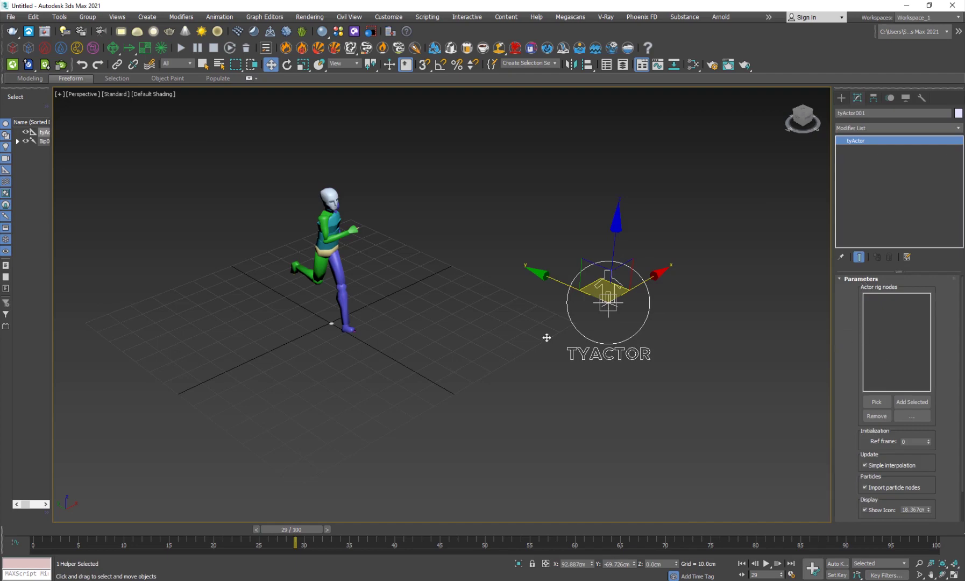
click(907, 418)
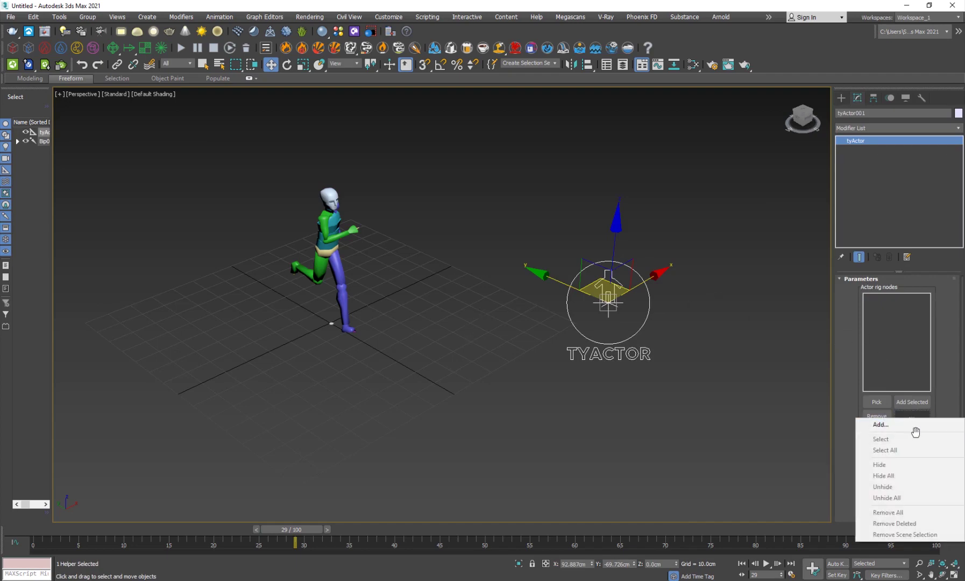
click(908, 425)
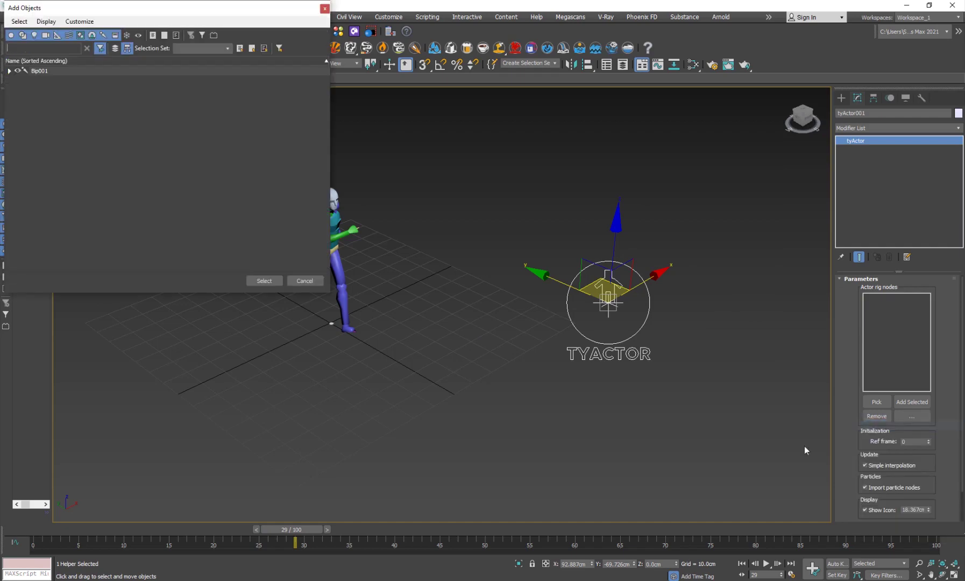
click(19, 21)
click(43, 31)
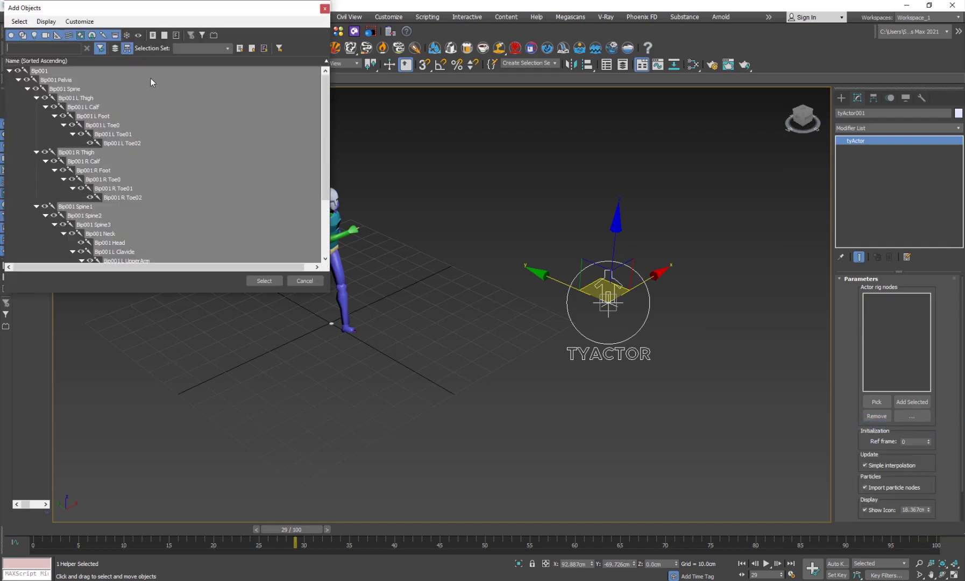
scroll(328, 129, down, 3)
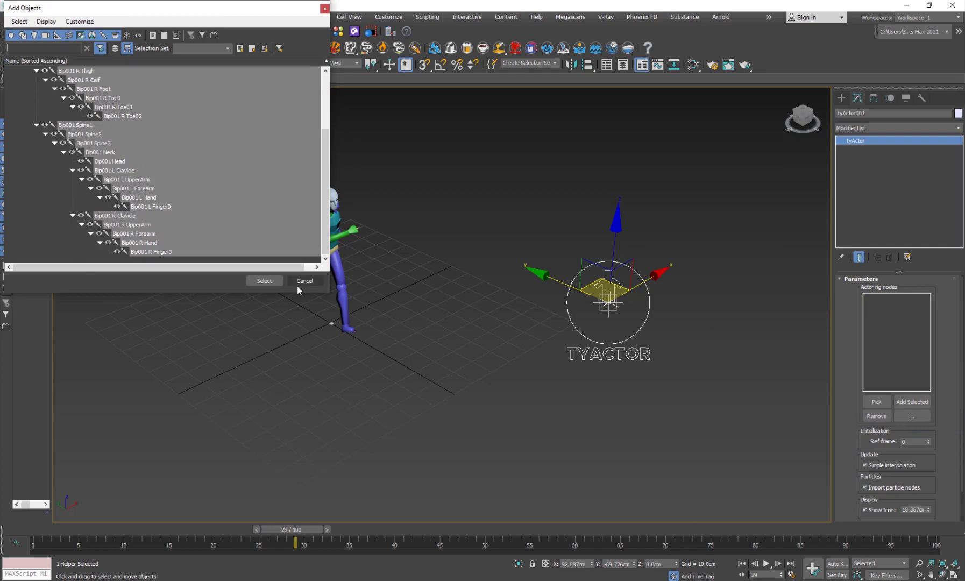
click(265, 281)
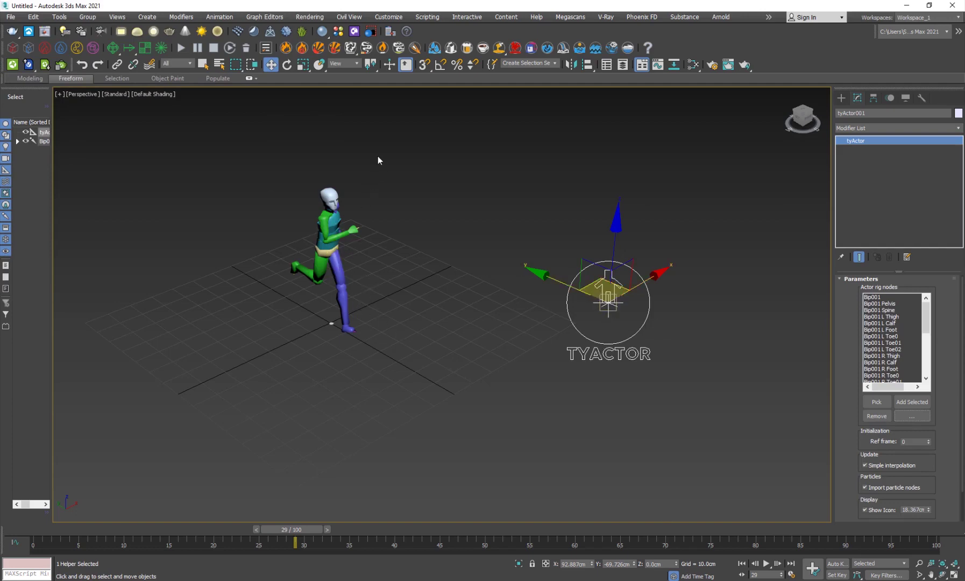
- Move the tyActor helper to X 0 and Y 0 at the biped's feet, and deselect it
drag(377, 157, 315, 316)
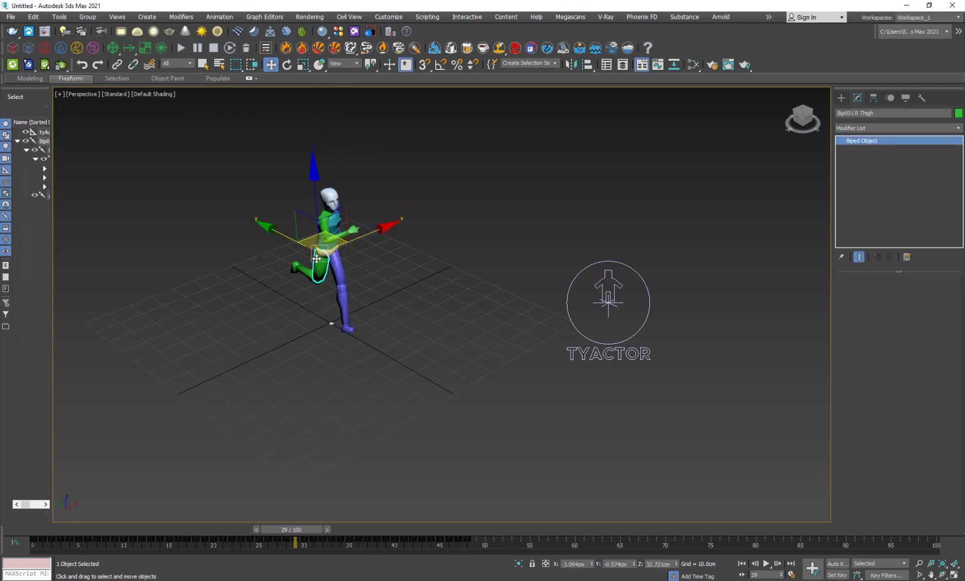
click(597, 319)
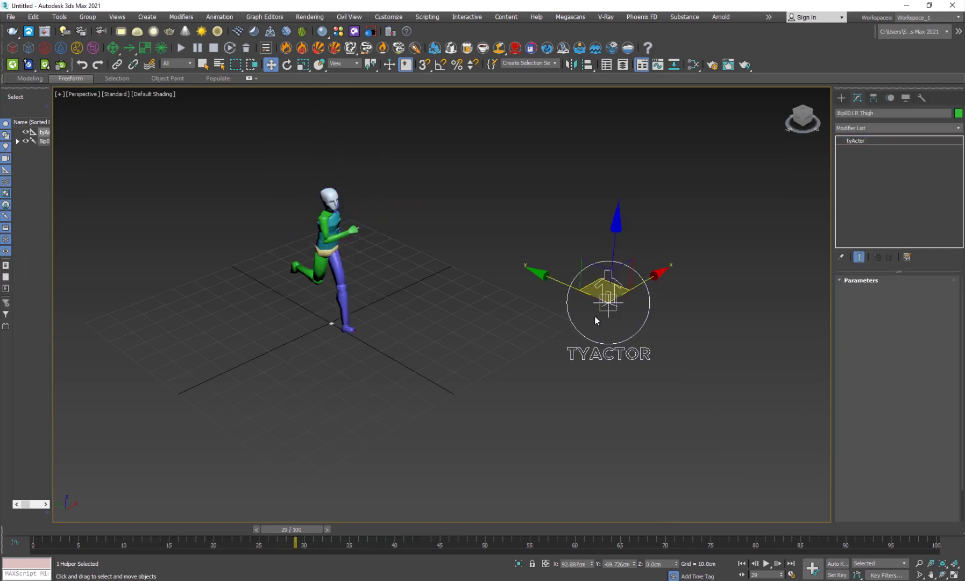
right_click(591, 563)
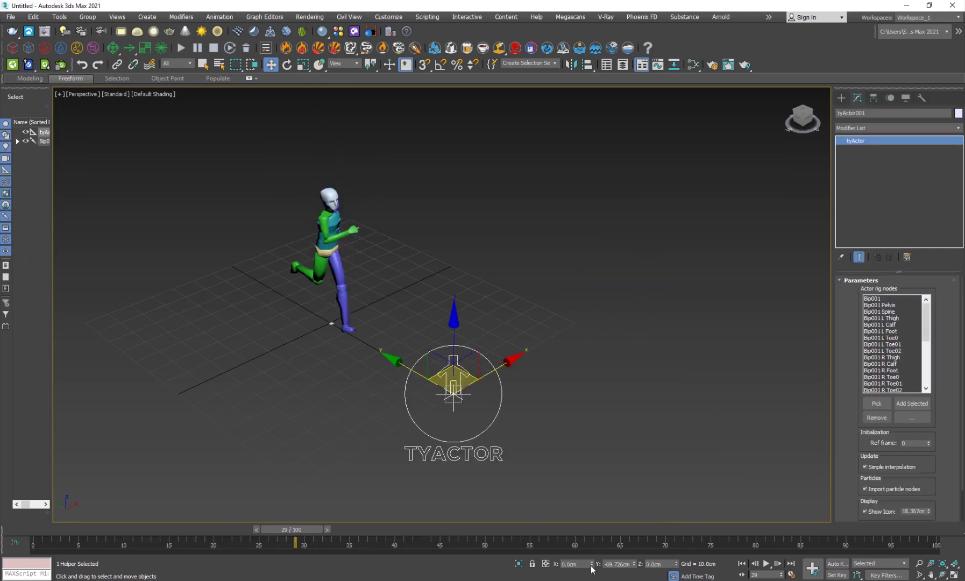
right_click(635, 565)
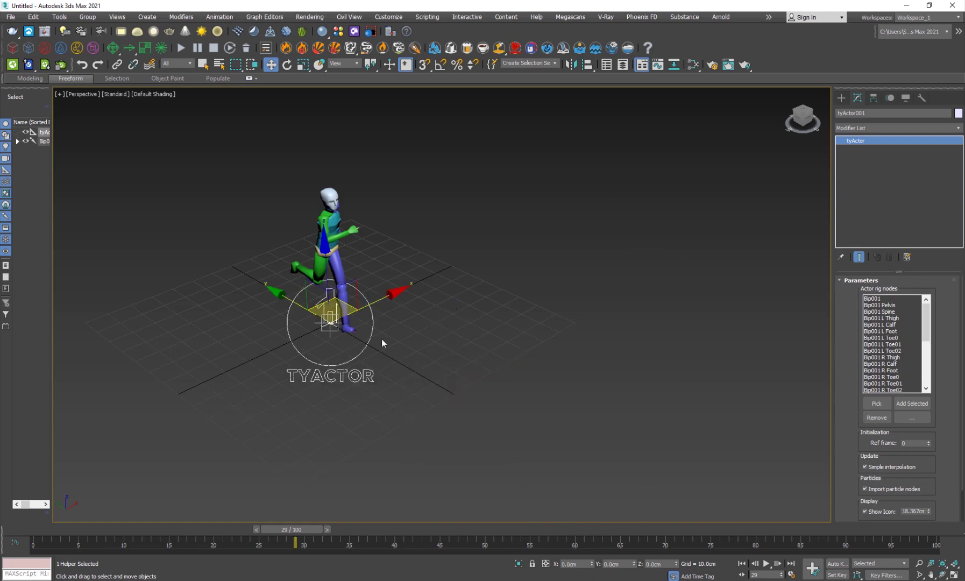
click(601, 339)
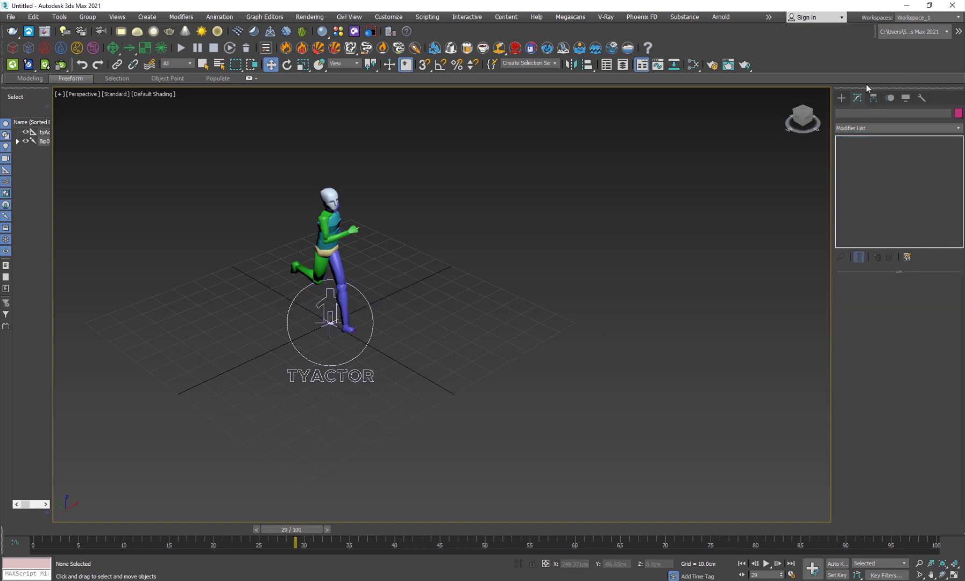
- Create a tyFlow object beside the biped and a ground plane about 255 by 319 cm beneath both, and display edged faces
click(841, 97)
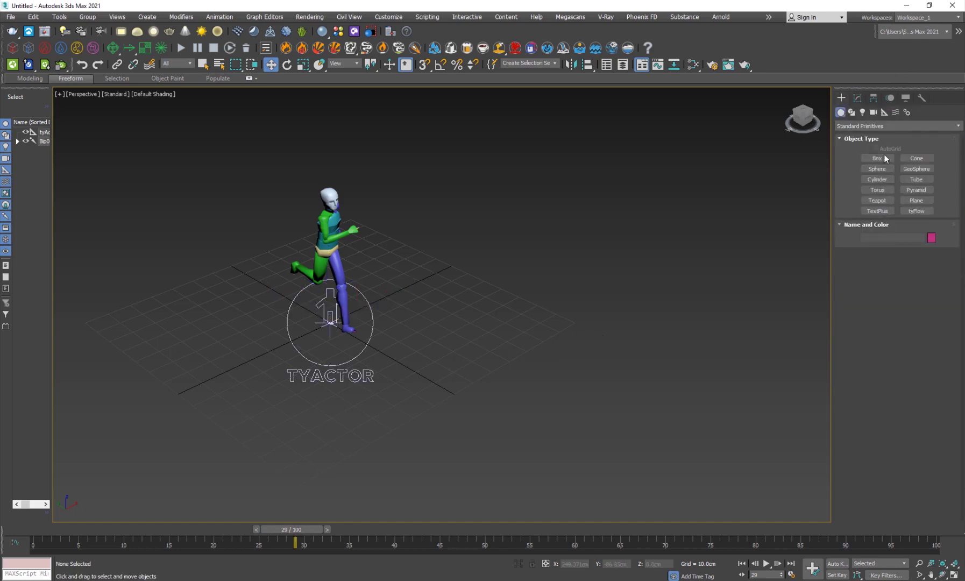
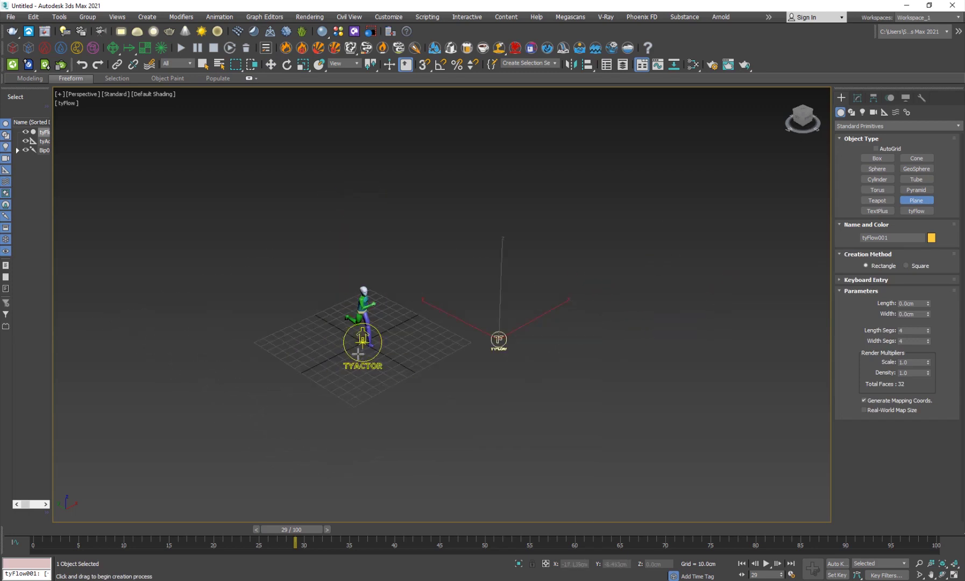
drag(143, 354, 590, 327)
key(w)
key(F4)
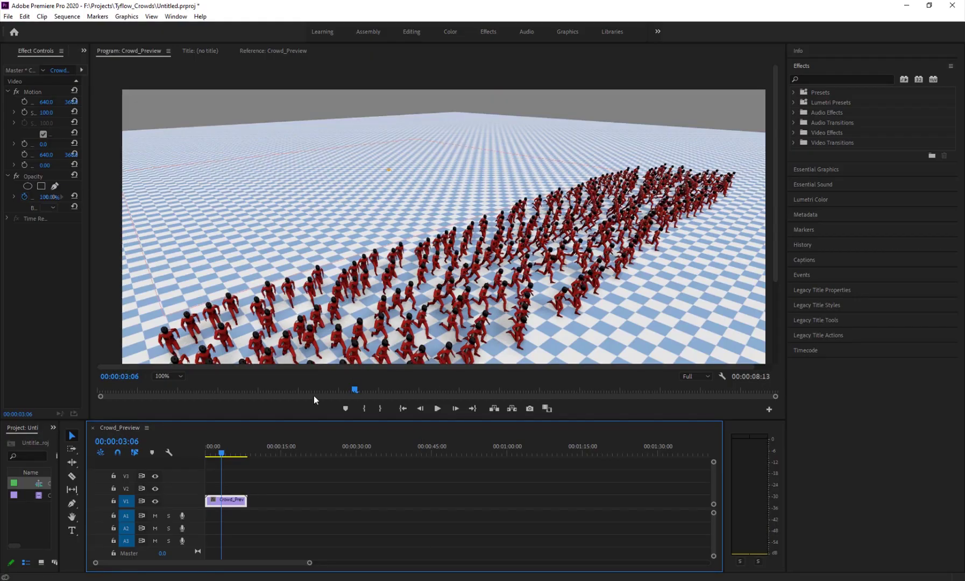
- Switch to Premiere Pro, scrub the Crowd_Preview clip to 00:00:02:15 to examine the crowd formation, and return to 3ds Max
drag(213, 449, 217, 453)
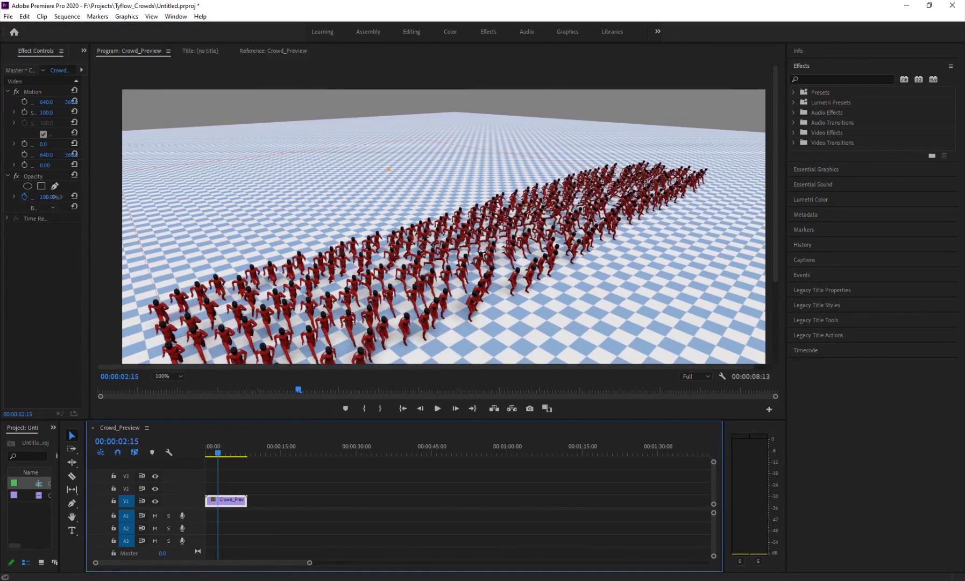
key(alt+Tab)
scroll(390, 362, up, 3)
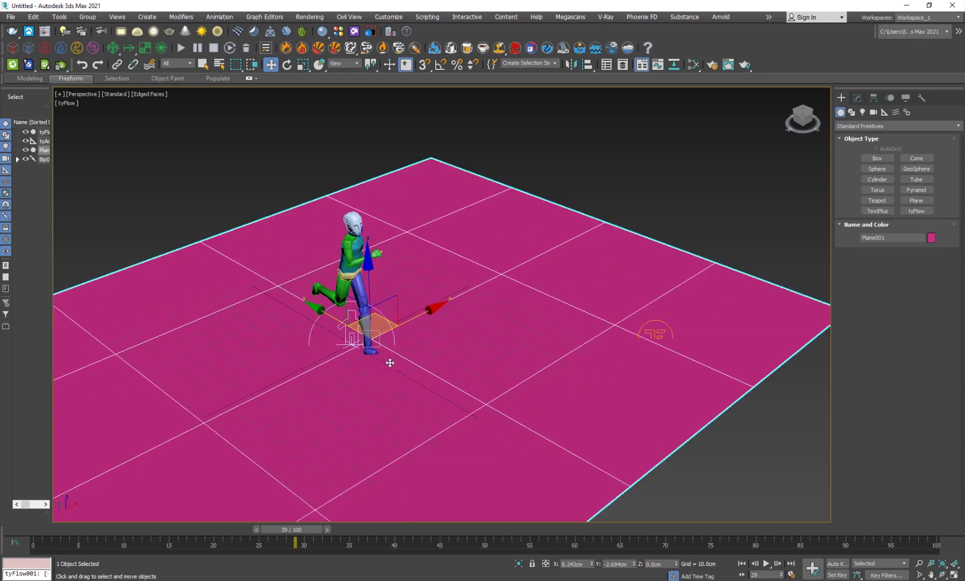
scroll(376, 371, down, 4)
scroll(361, 351, up, 2)
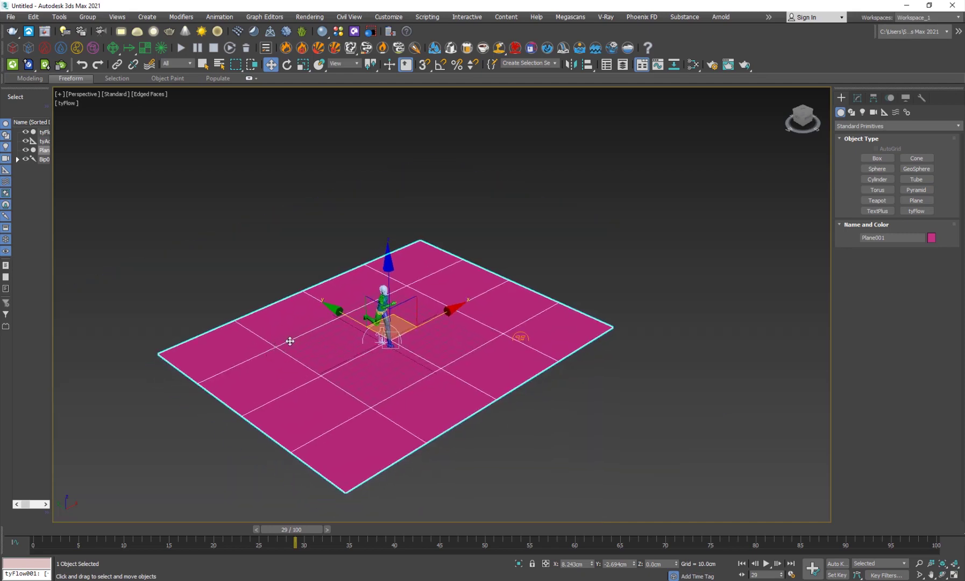
- Set the ground plane's length and width segments to 10 each
click(857, 98)
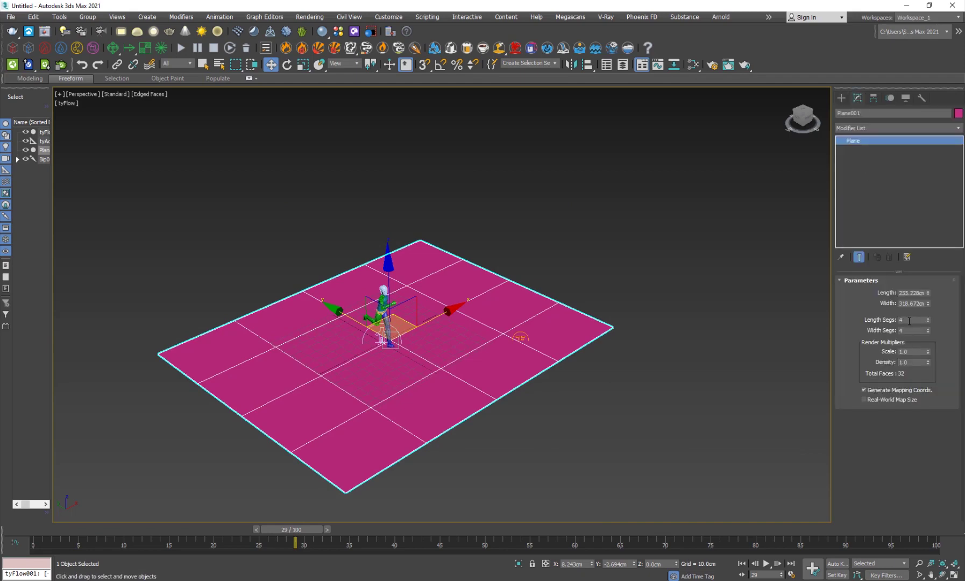
drag(909, 319, 858, 316)
text(10)
key(Tab)
text(10)
key(Return)
scroll(724, 376, up, 3)
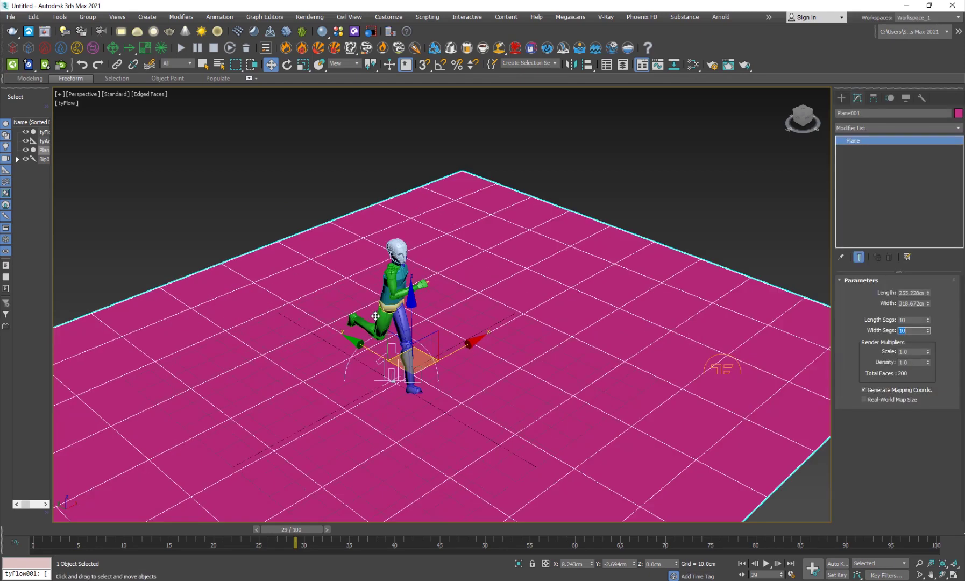
scroll(724, 376, down, 1)
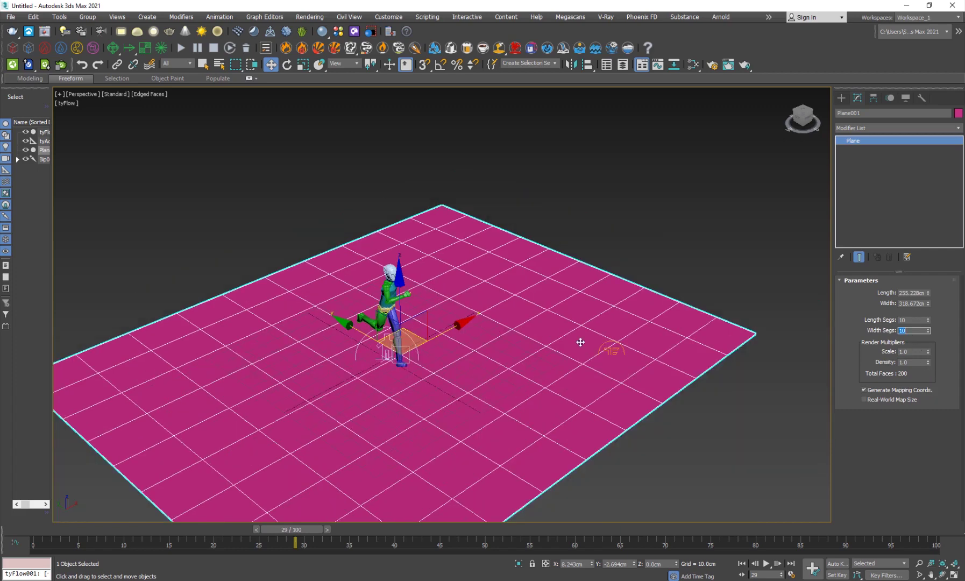
- Reduce the ground plane's length and width segments to 6 each, and deselect the plane
key(shift+Tab)
text(66)
key(Tab)
text(6)
key(Return)
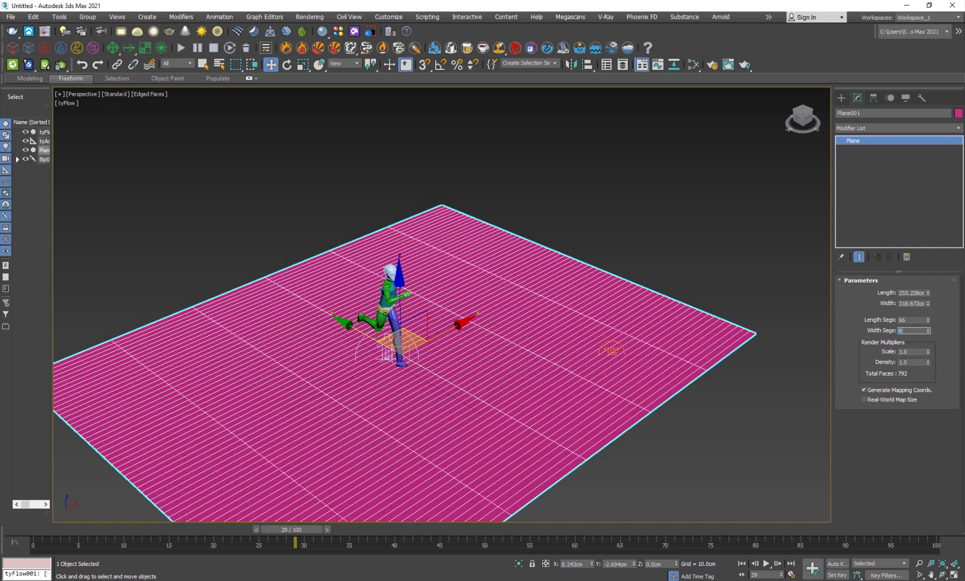
double_click(919, 320)
text(6)
key(Return)
click(702, 477)
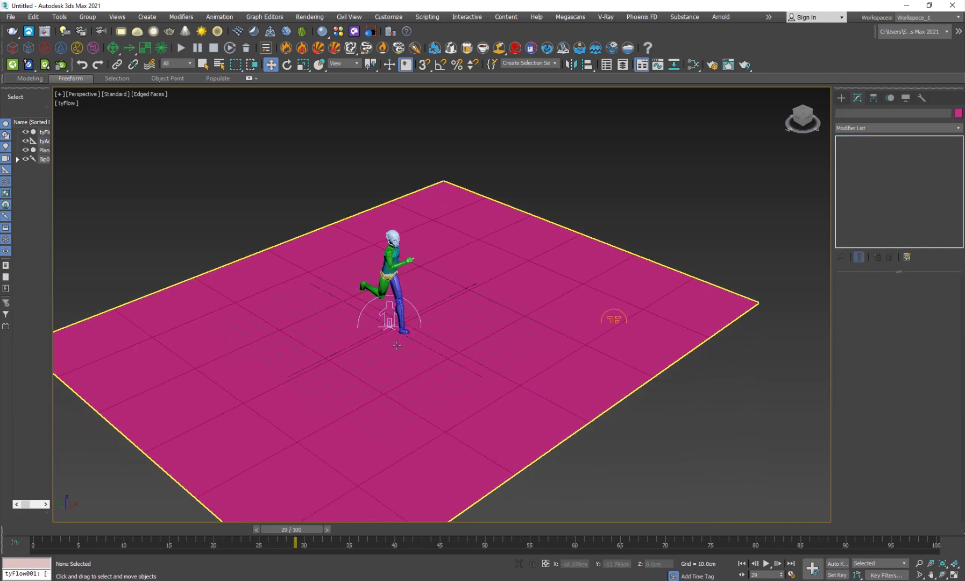
- Open the tyFlow object's editor, then narrow its window and place it so the biped and plane stay in view
click(612, 318)
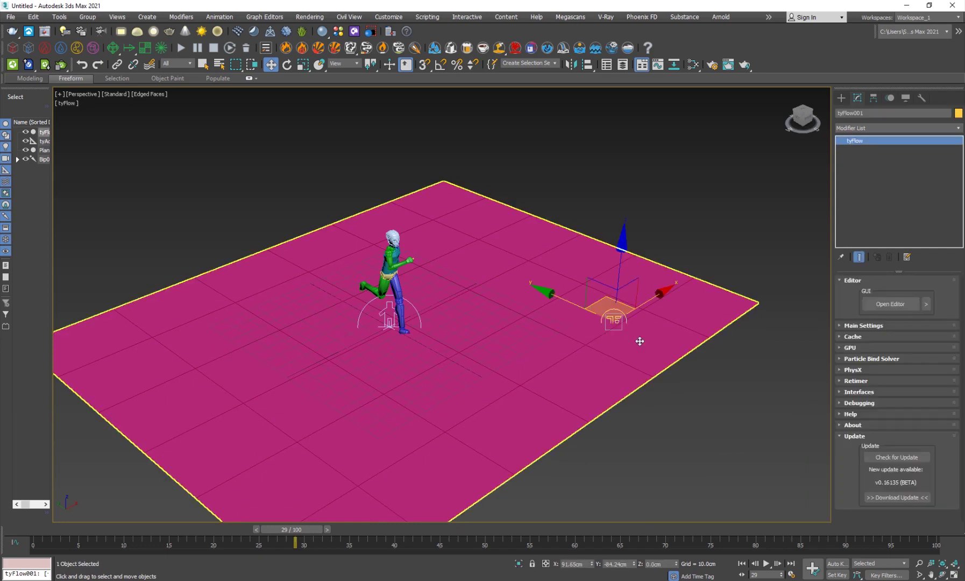
click(892, 305)
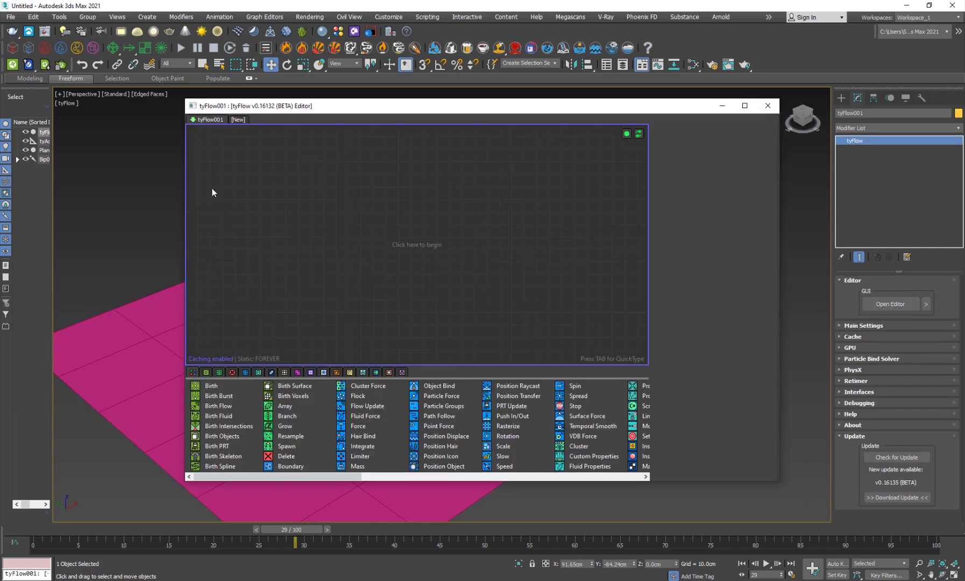
drag(183, 179, 331, 191)
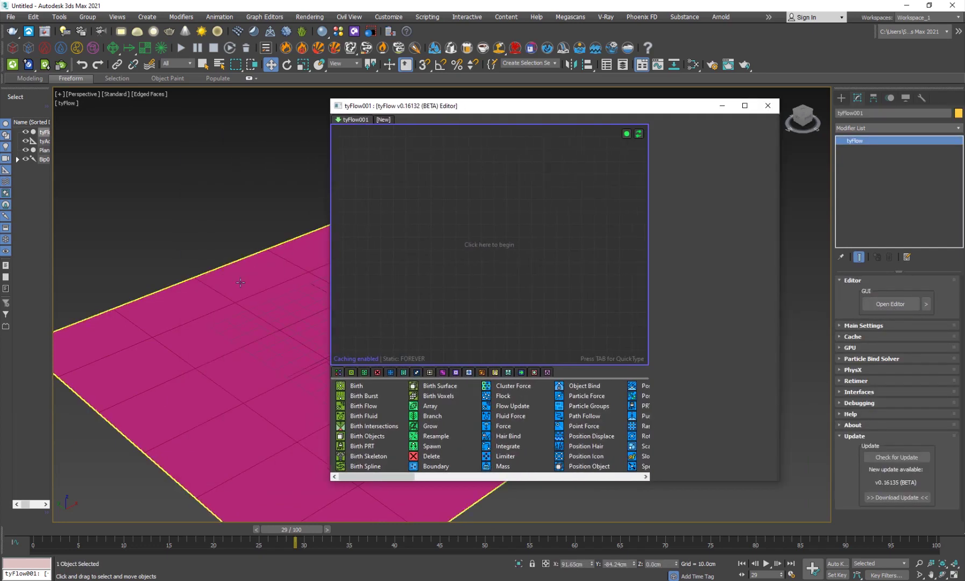
drag(398, 109, 556, 89)
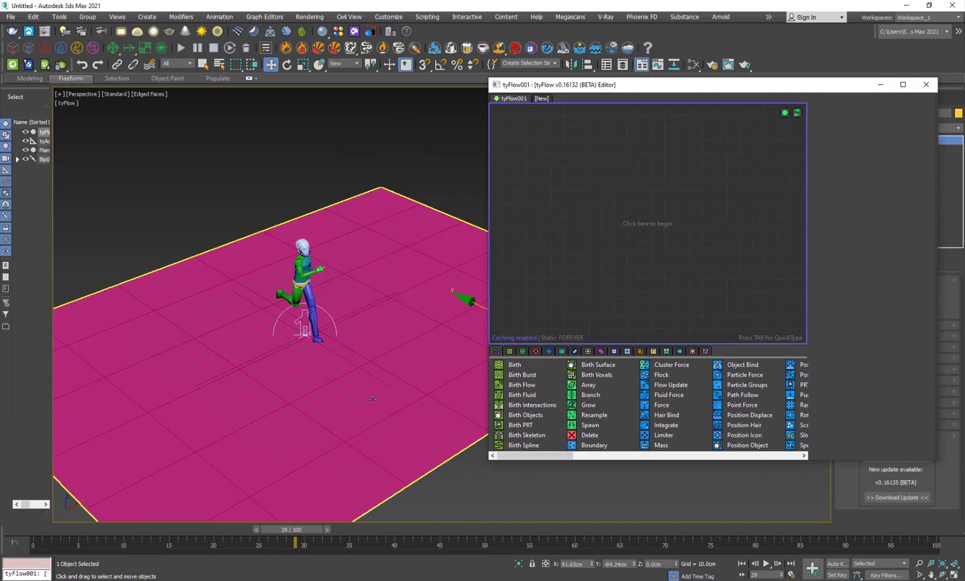
middle_drag(210, 409, 191, 389)
drag(553, 91, 510, 70)
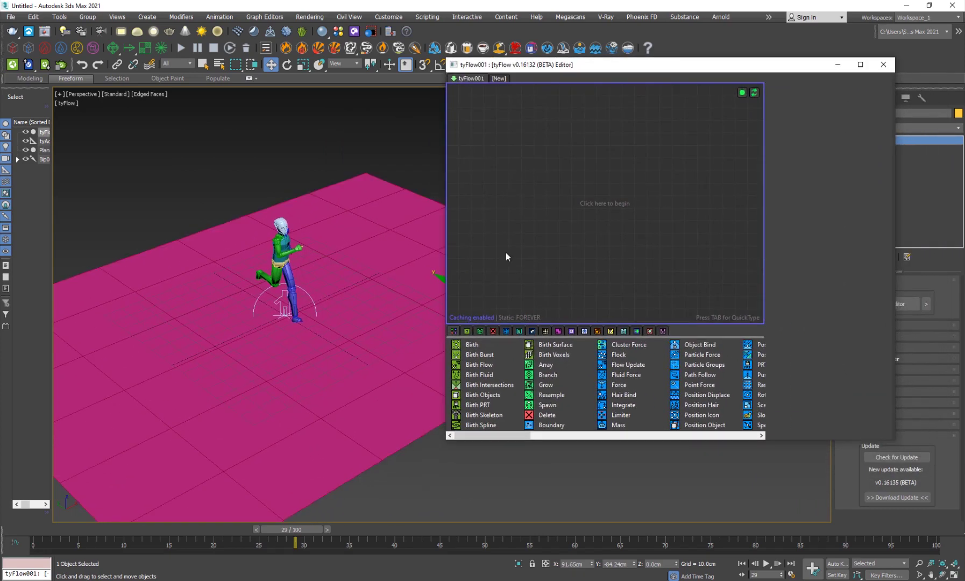
- Add a Birth operator to the empty tyFlow canvas as a new event
drag(472, 345, 522, 163)
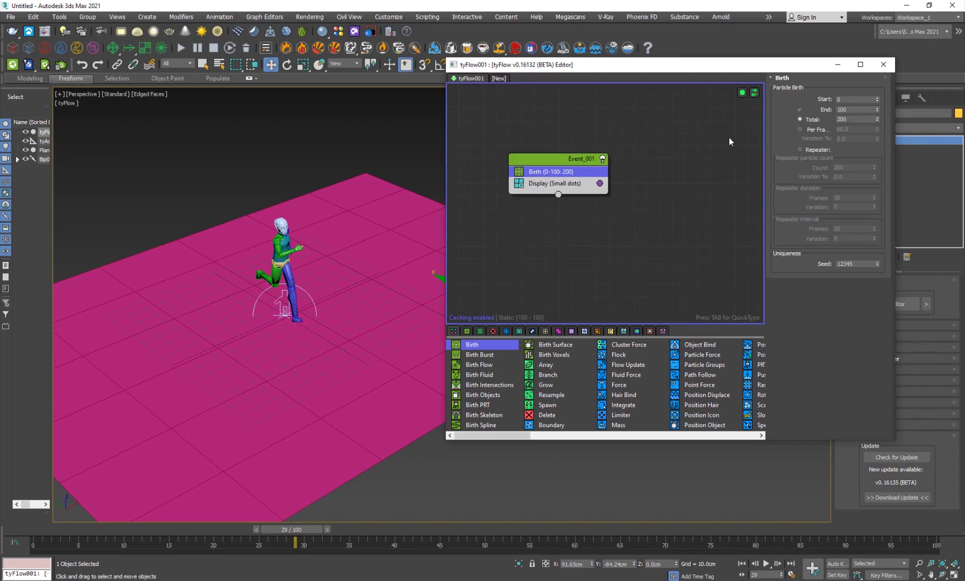
- Add a Position Object operator to the event, below the Birth operator
key(Tab)
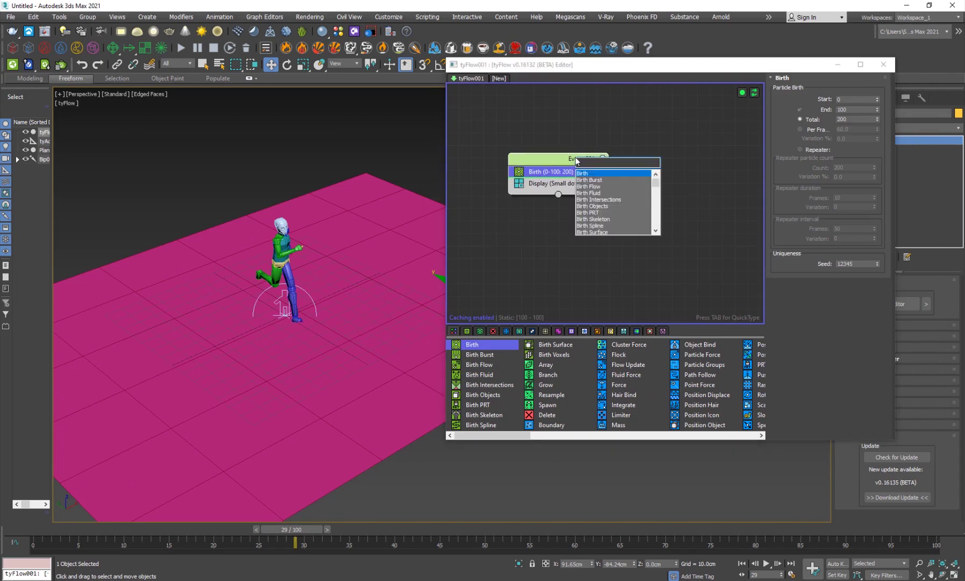
text(pos)
key(Down)
key(Down)
key(Down)
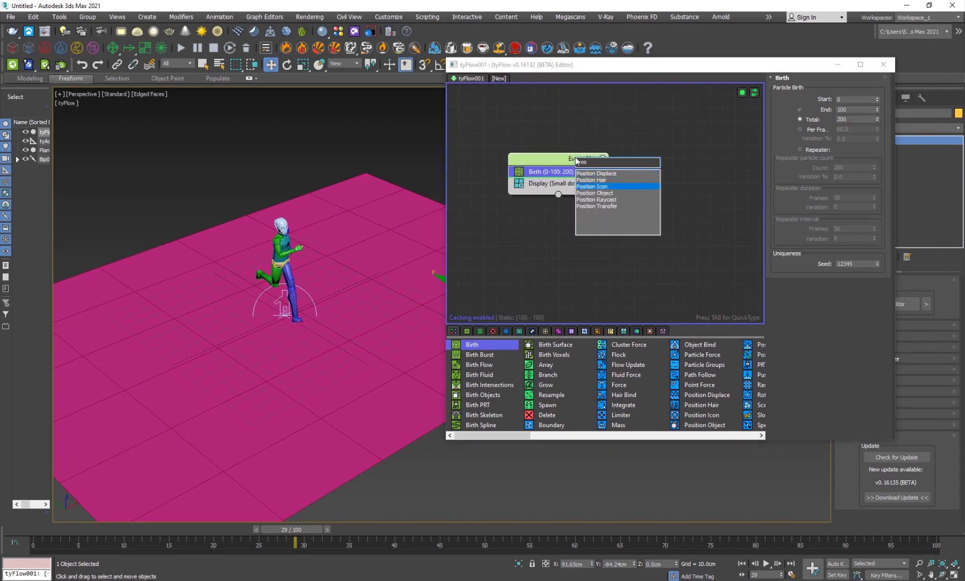
key(Return)
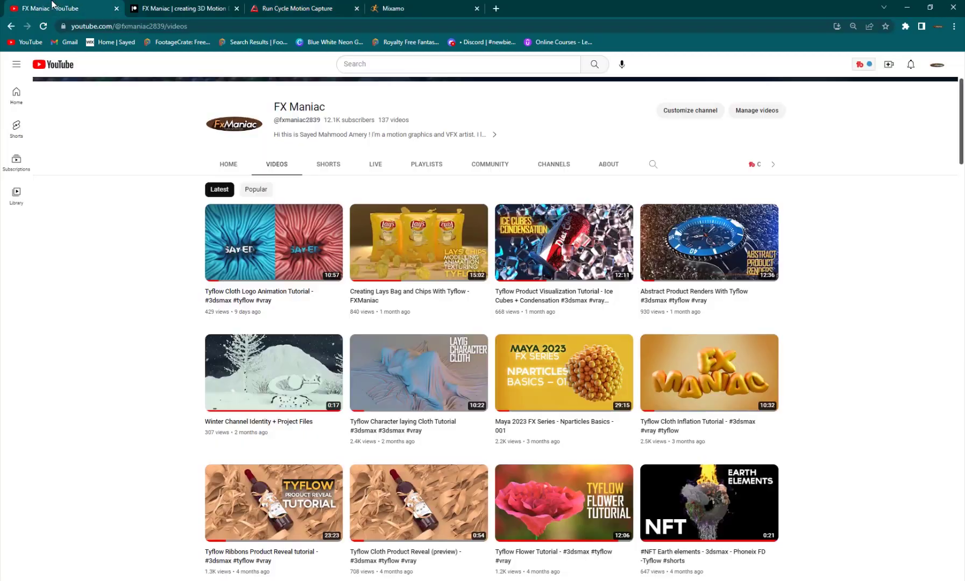
- Switch to the browser and look through the FX Maniac channel's videos for the tyFlow beginner tutorials
scroll(418, 337, down, 20)
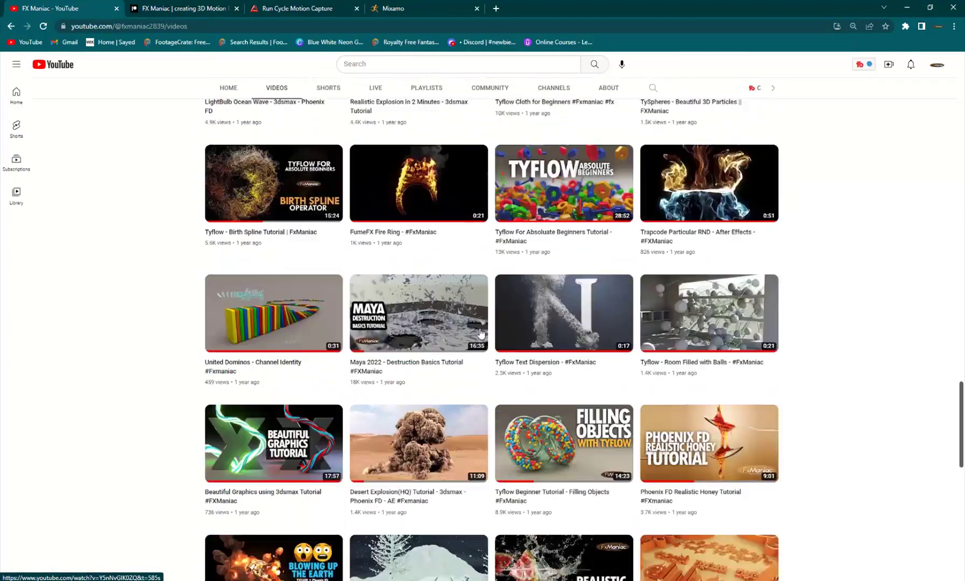
scroll(481, 332, up, 1)
mouse_move(565, 245)
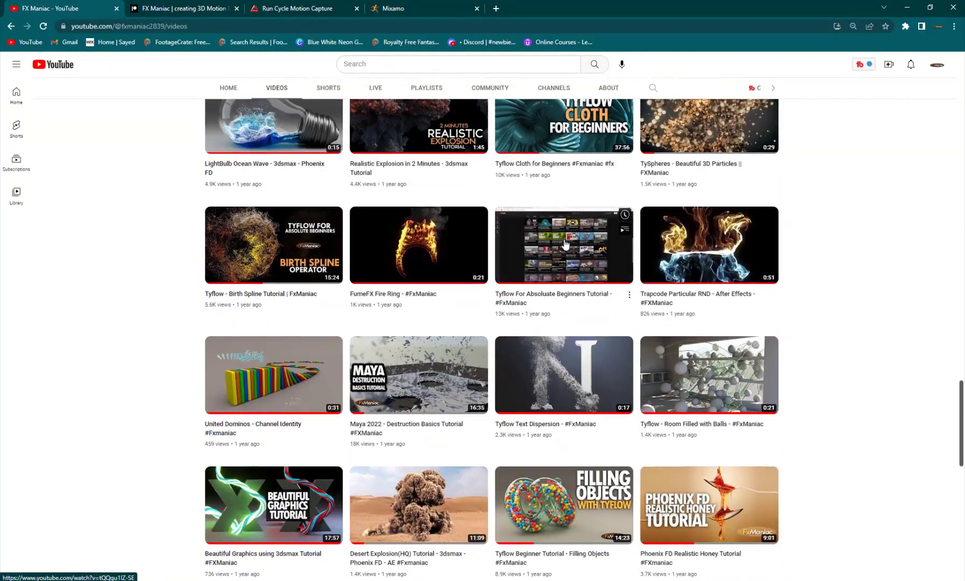
scroll(565, 244, up, 2)
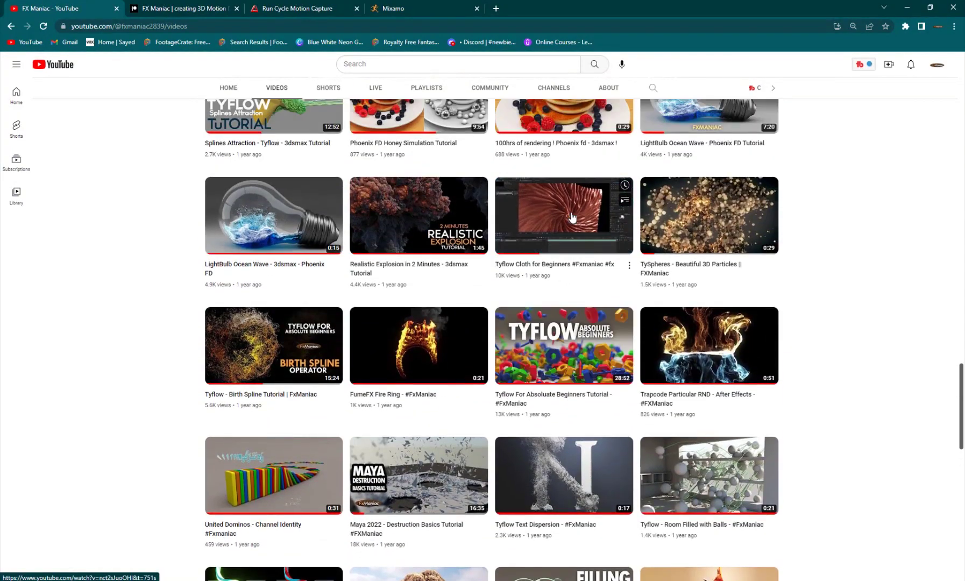
mouse_move(325, 336)
scroll(325, 336, up, 7)
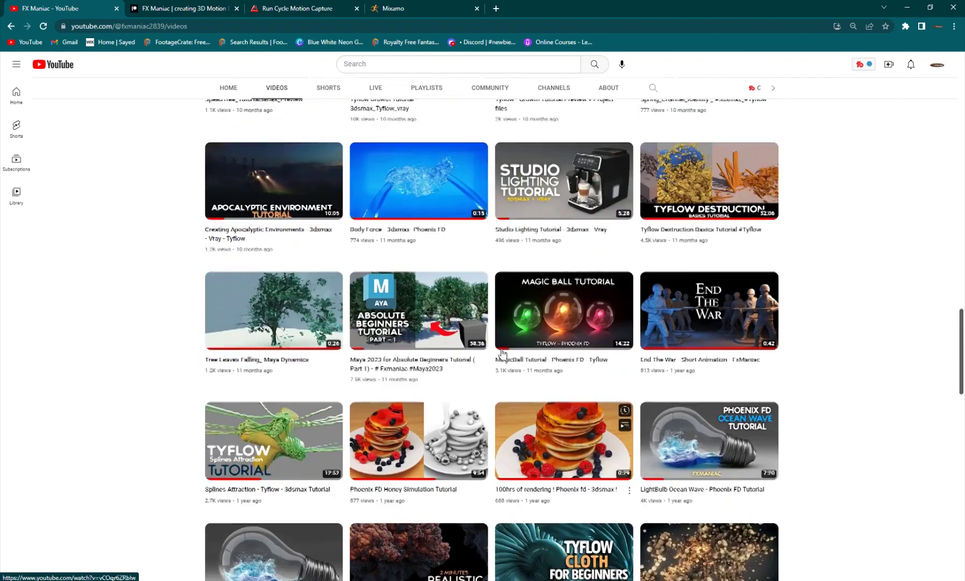
scroll(527, 339, up, 5)
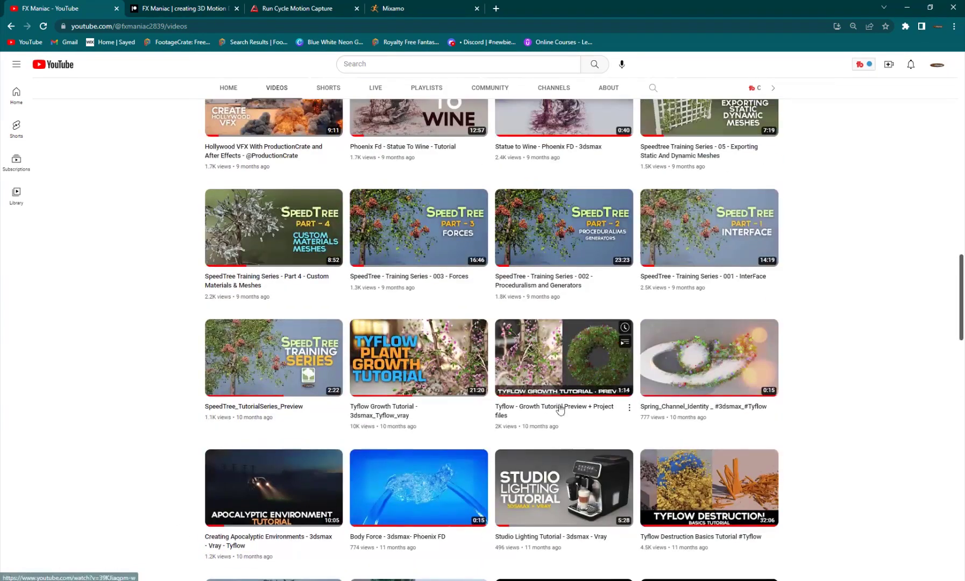
scroll(527, 339, up, 8)
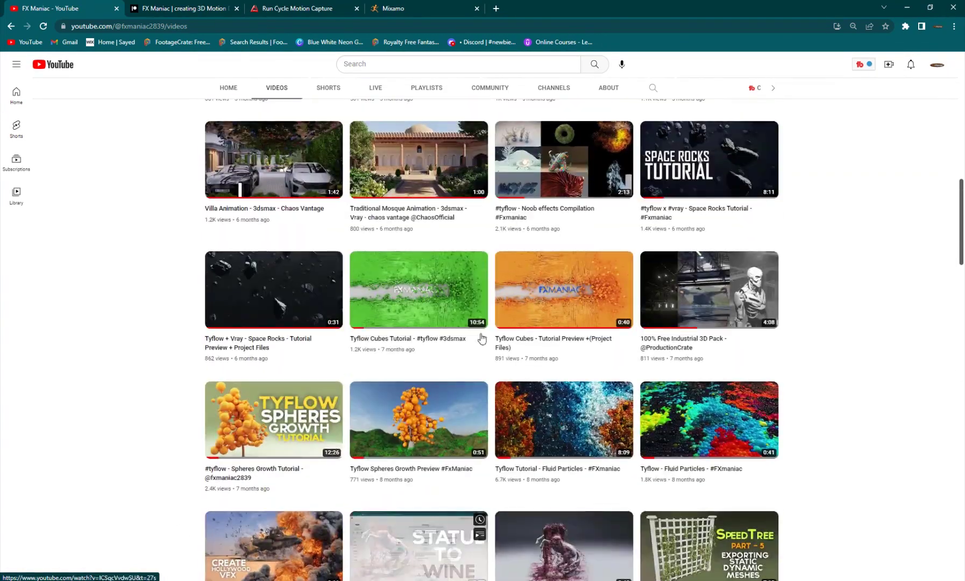
scroll(563, 343, up, 12)
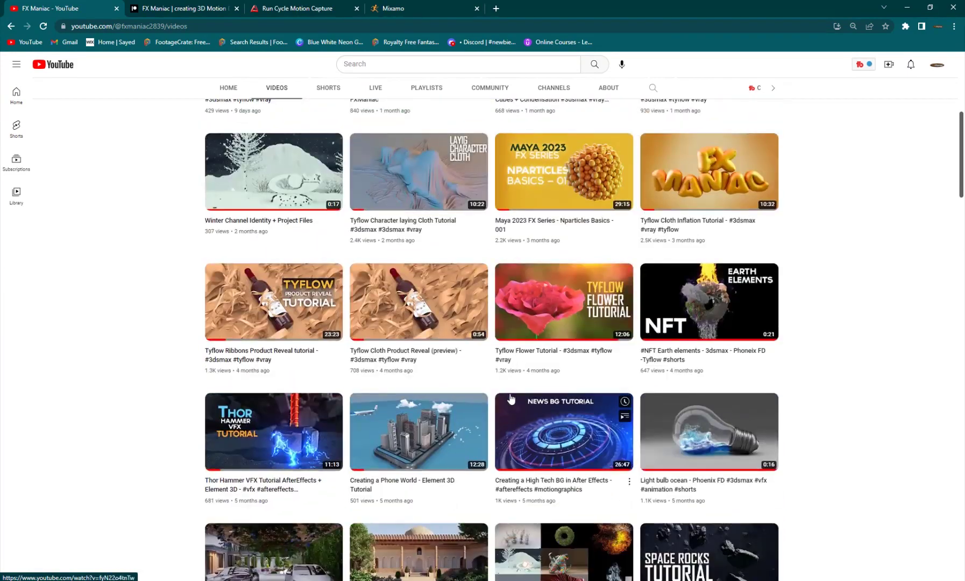
scroll(461, 404, down, 2)
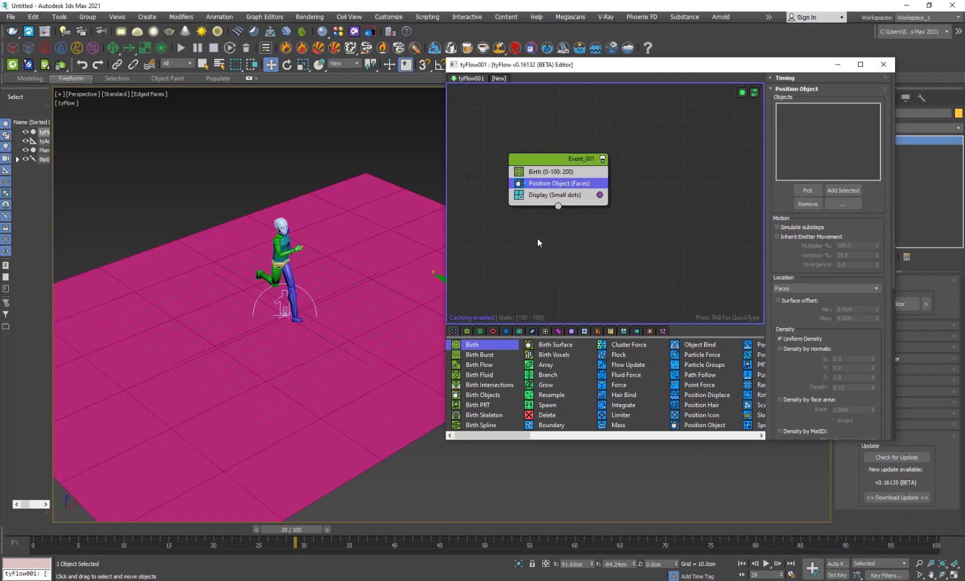
- Pick the ground plane as the Position Object operator's object and go to frame 2 of the timeline
drag(567, 160, 551, 155)
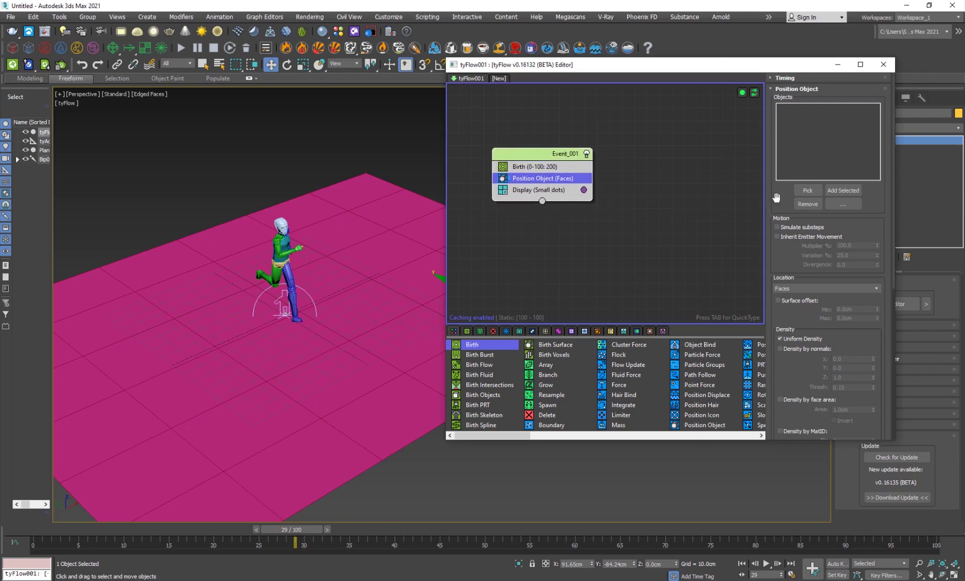
click(808, 190)
click(377, 274)
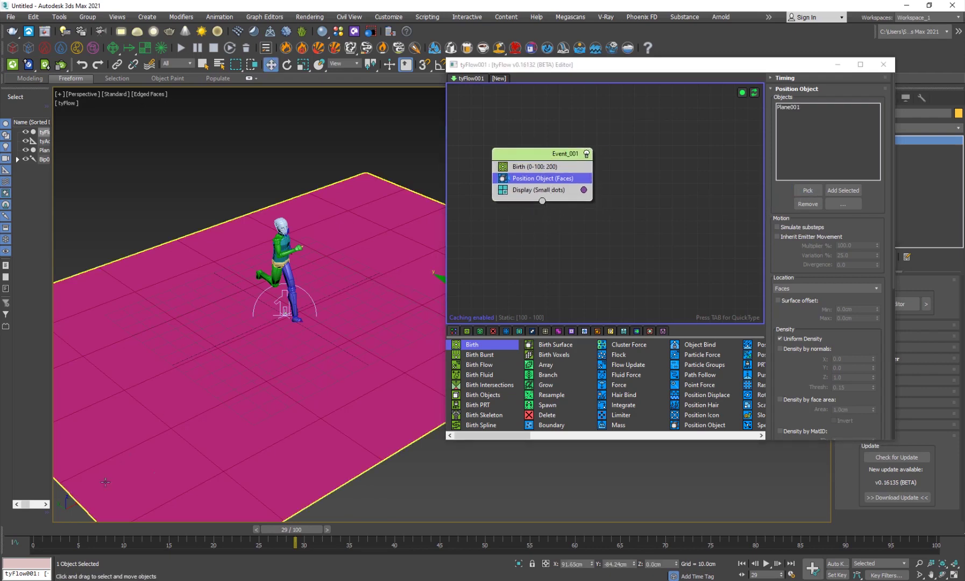
drag(67, 530, 60, 530)
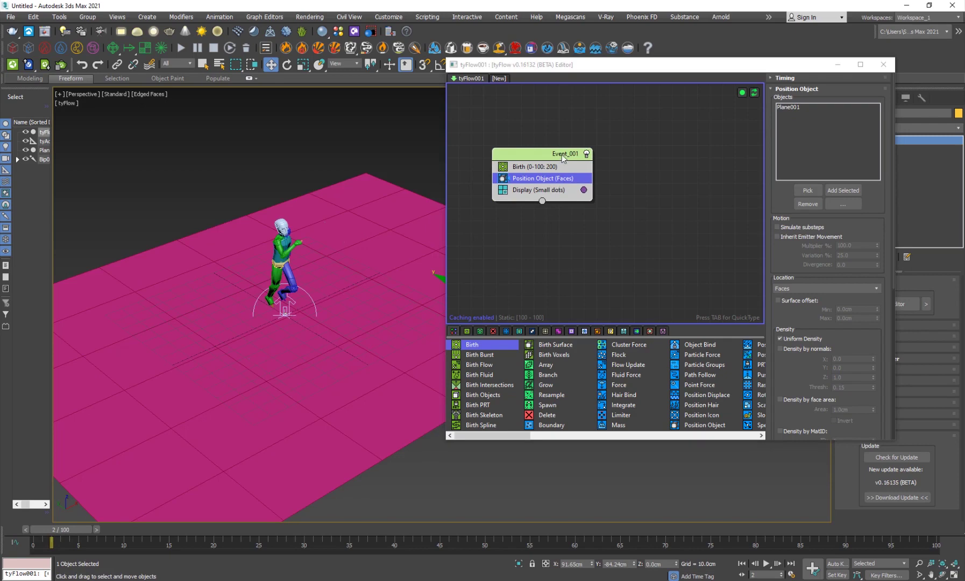
- Set the Birth operator's end frame to 10 and its total to 40 particles
click(551, 166)
click(847, 109)
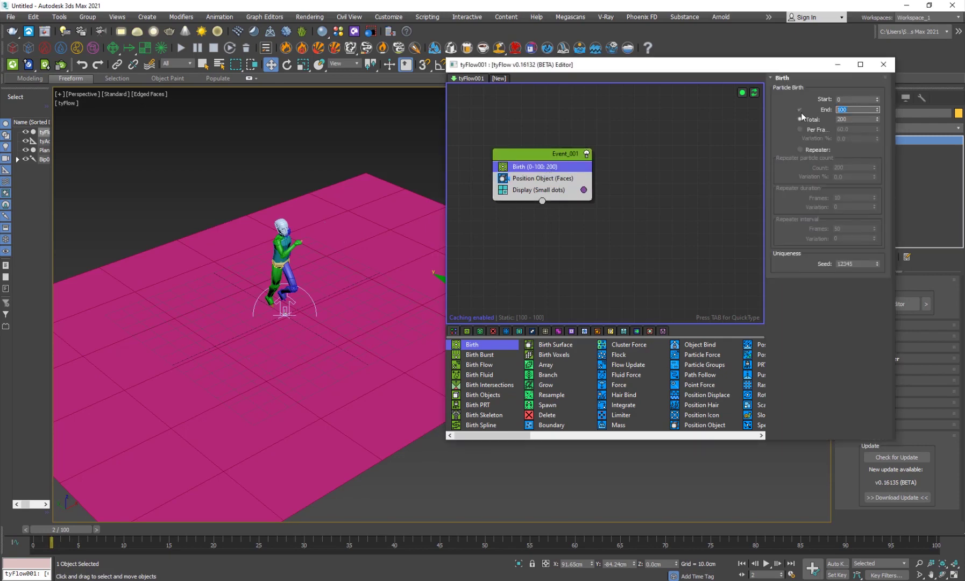
text(10)
key(Return)
key(Tab)
text(100)
middle_drag(366, 242, 383, 244)
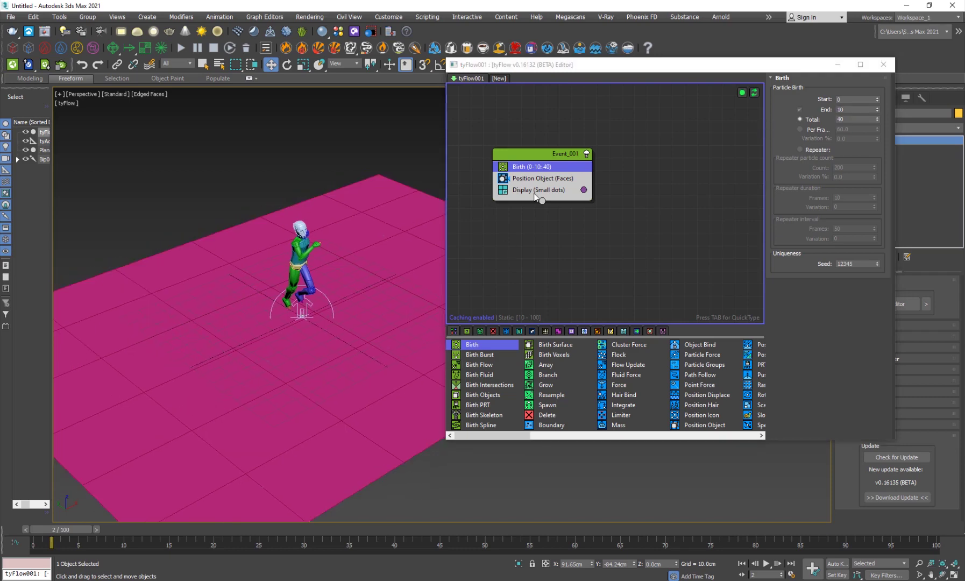
- Set the Position Object operator's location to Vertices (In Order)
click(534, 180)
scroll(796, 360, down, 1)
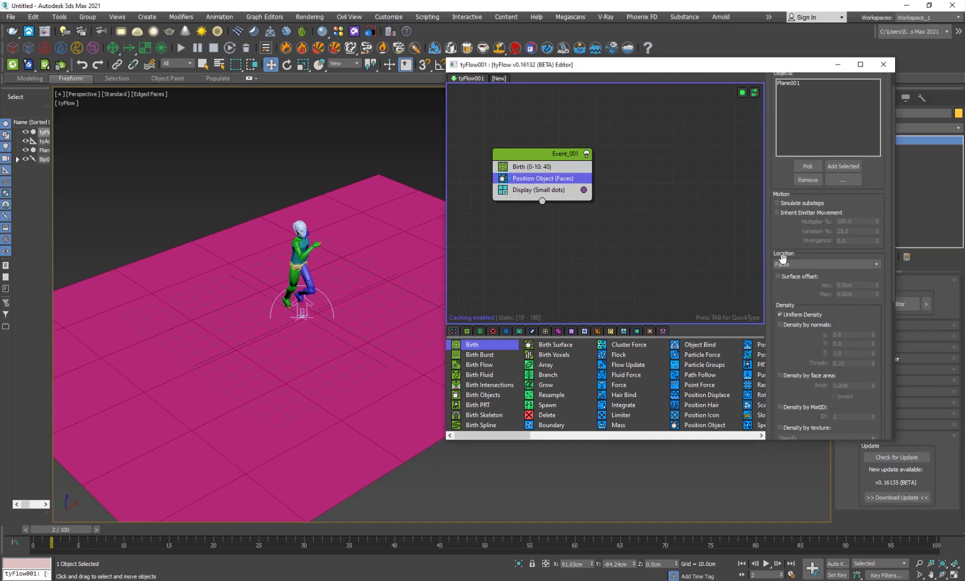
click(784, 264)
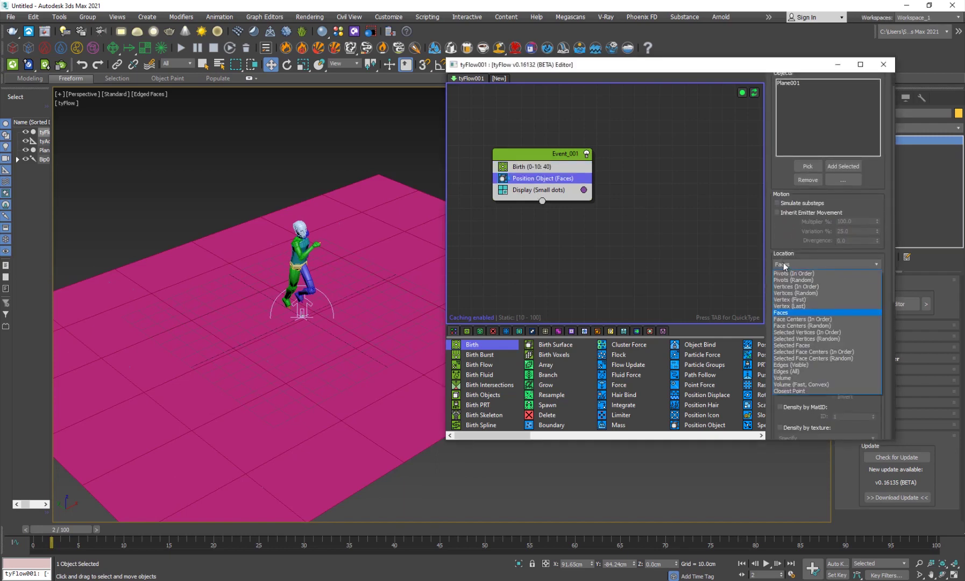
click(802, 287)
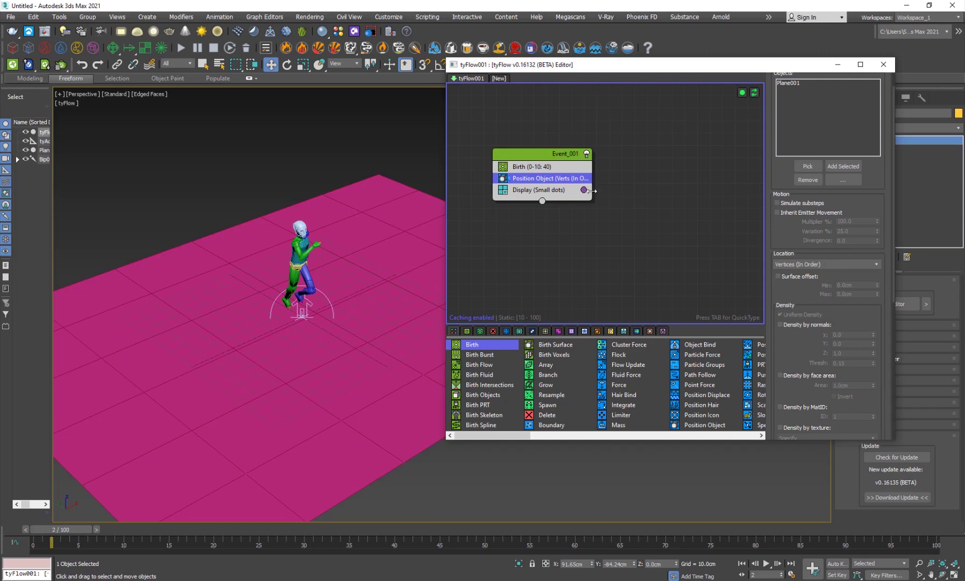
- Change the Display operator's particle colour to white and check the particles on the ground plane
click(584, 189)
click(693, 277)
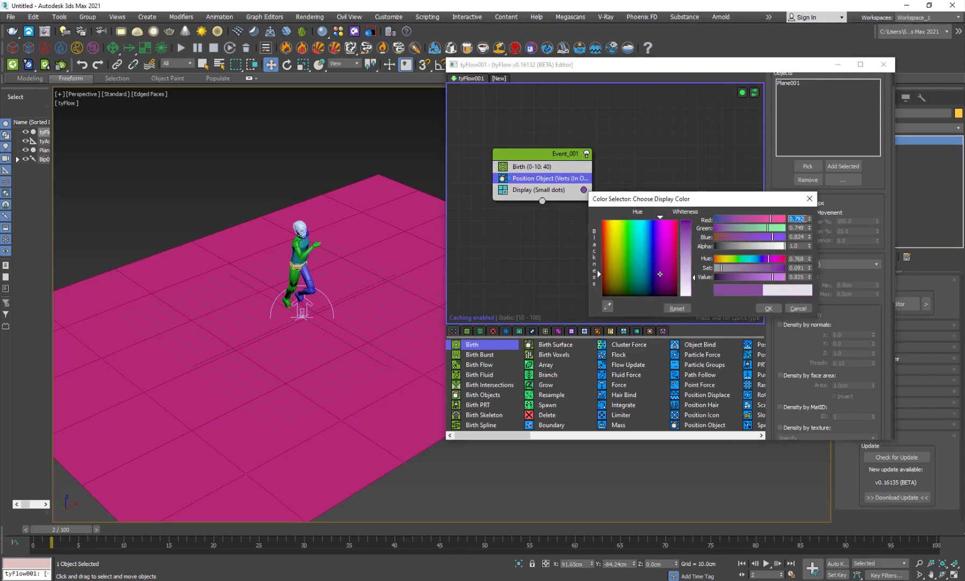
click(768, 309)
middle_drag(187, 425, 173, 307)
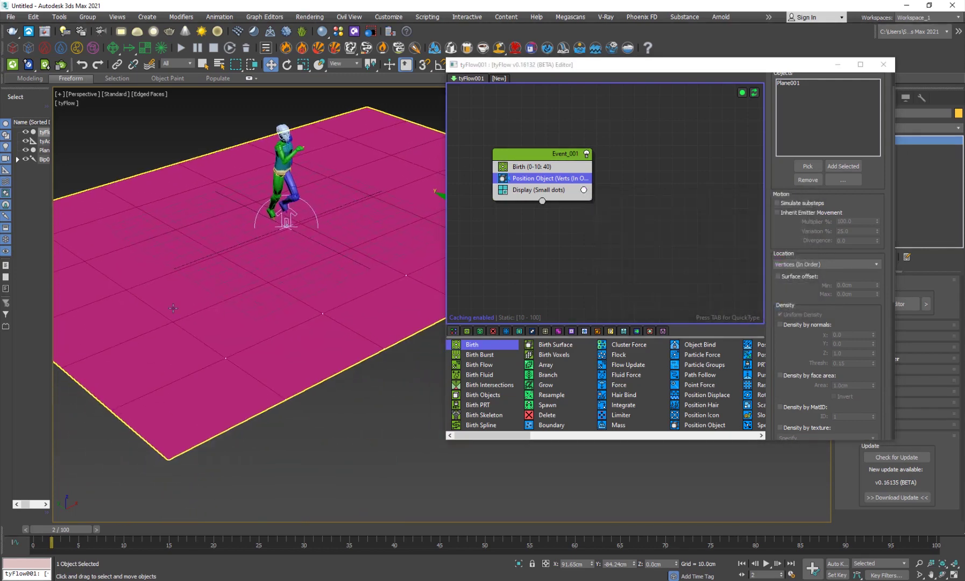
middle_drag(368, 313, 323, 367)
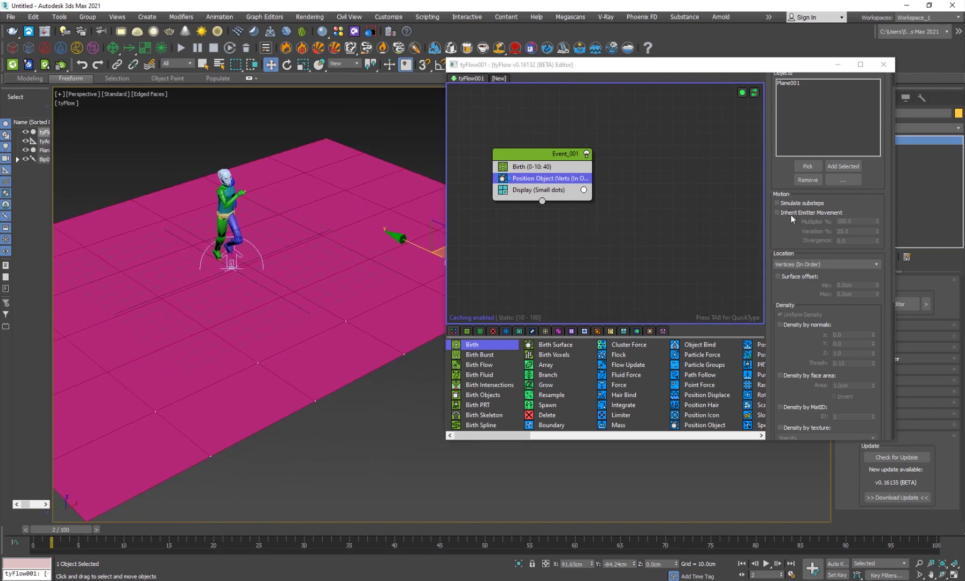
- Raise the Birth operator's total to 185 particles and check their spread over the plane
click(552, 168)
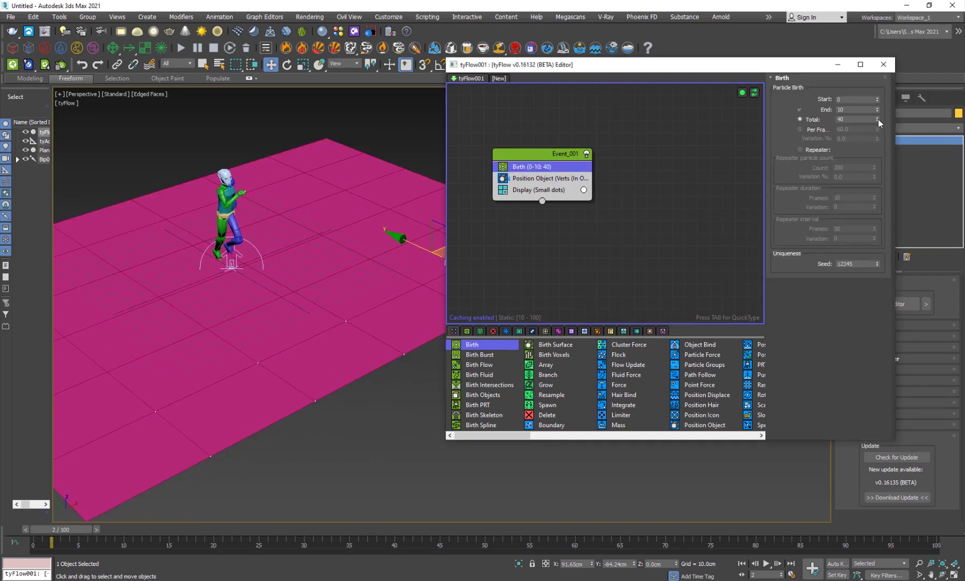
drag(878, 119, 878, 107)
drag(854, 47, 854, 47)
middle_drag(170, 321, 236, 348)
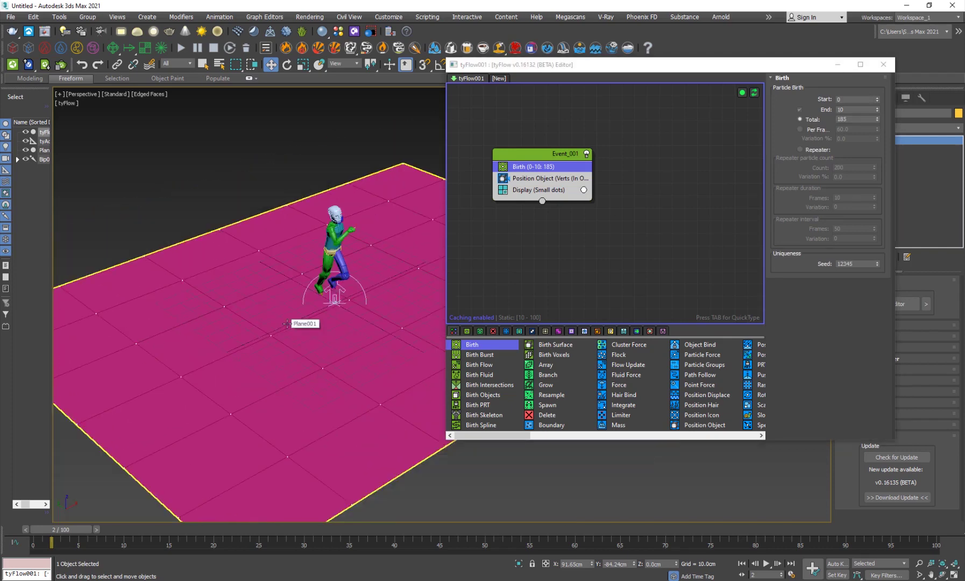
- Add an Actor operator to the event, between the Position Object and Display operators
click(534, 236)
click(550, 191)
drag(558, 160, 548, 171)
key(Tab)
text(ac)
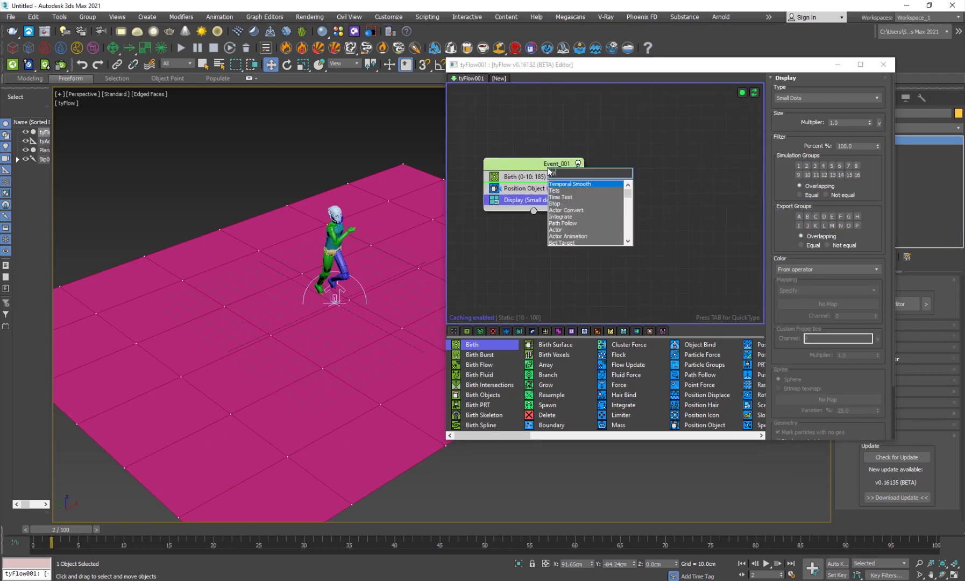
text(t)
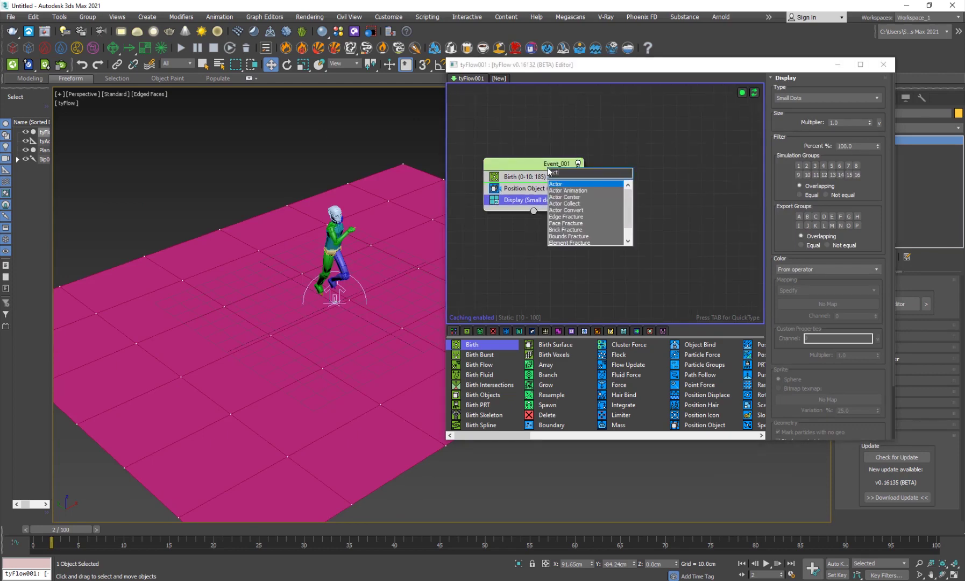
click(598, 184)
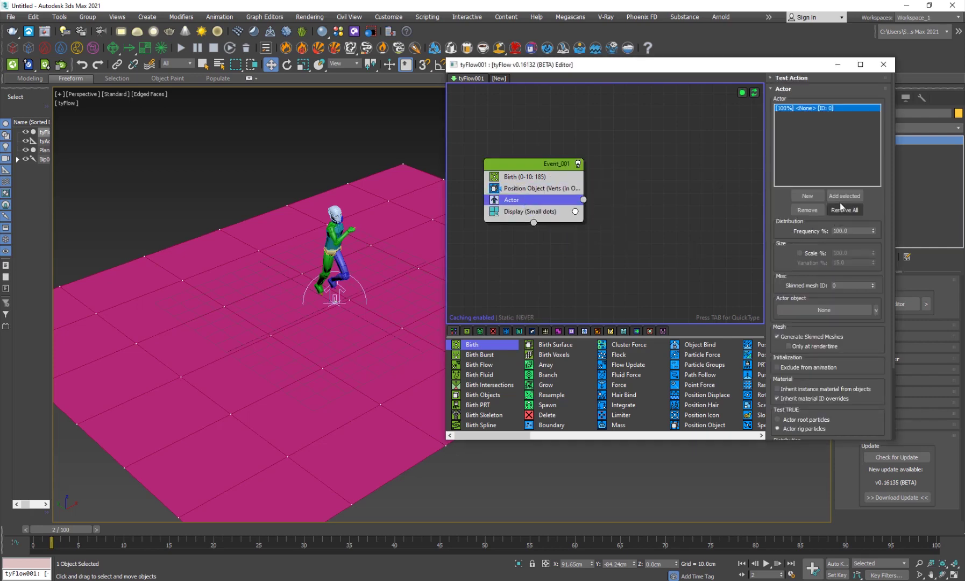
- Remove the empty entry from the Actor operator's list and add the biped's tyActor001 helper instead
click(812, 212)
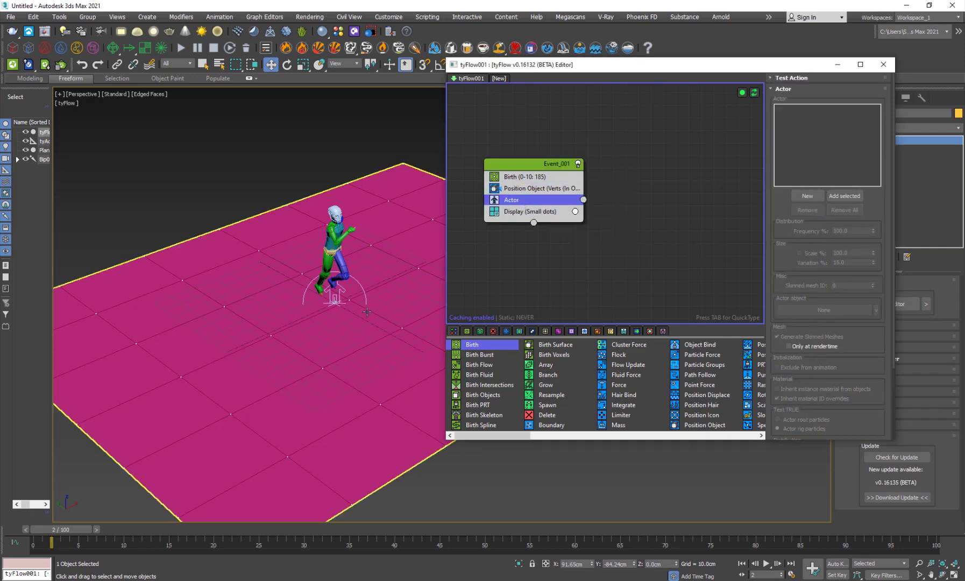
click(338, 291)
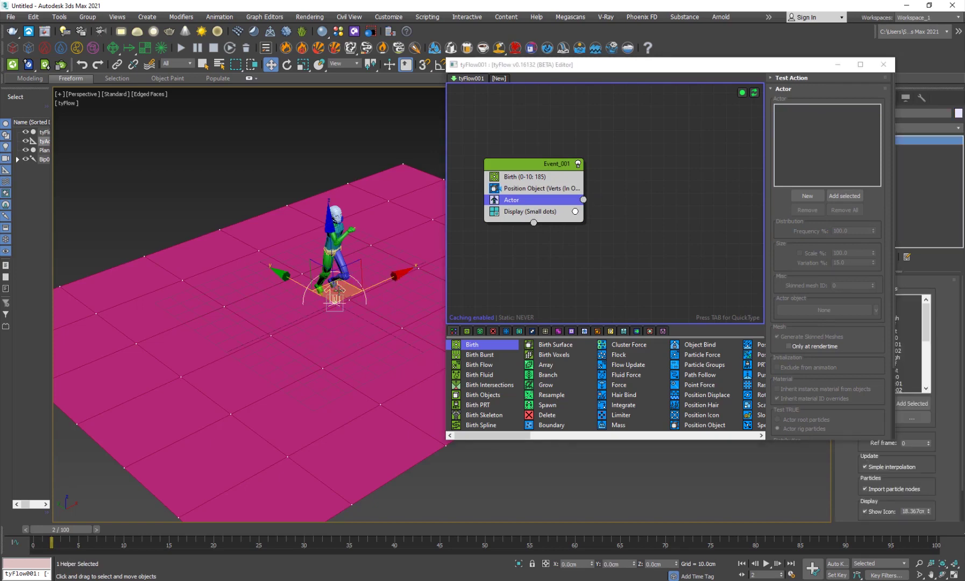
click(844, 196)
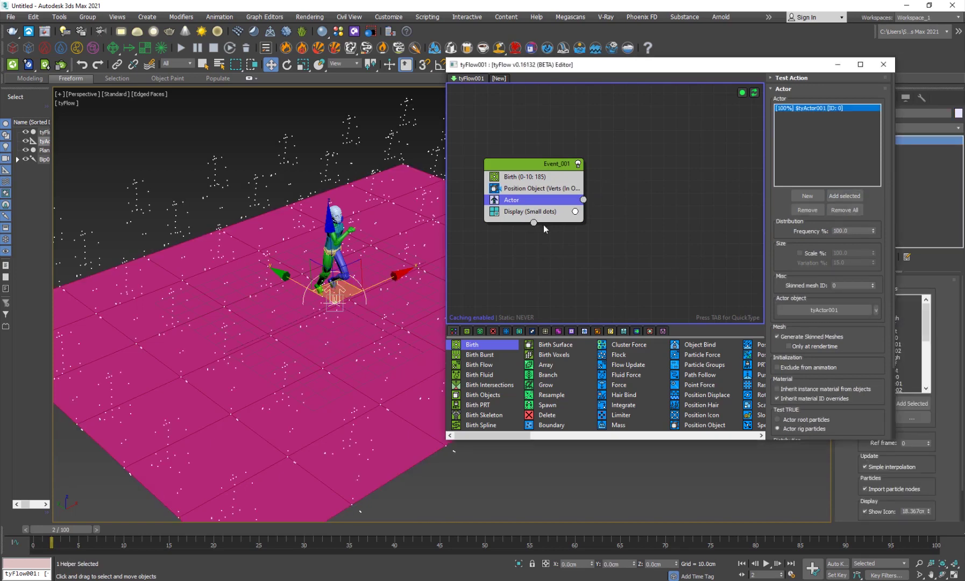
- Set the Display operator's type to Geometry, deselect everything and turn off edged faces in the viewport
click(535, 211)
click(804, 97)
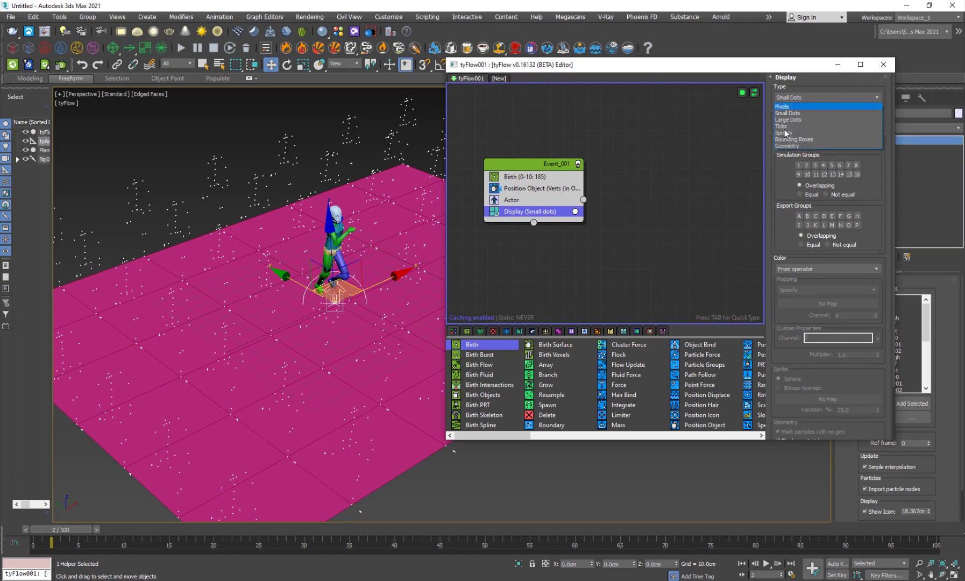
click(786, 146)
click(463, 509)
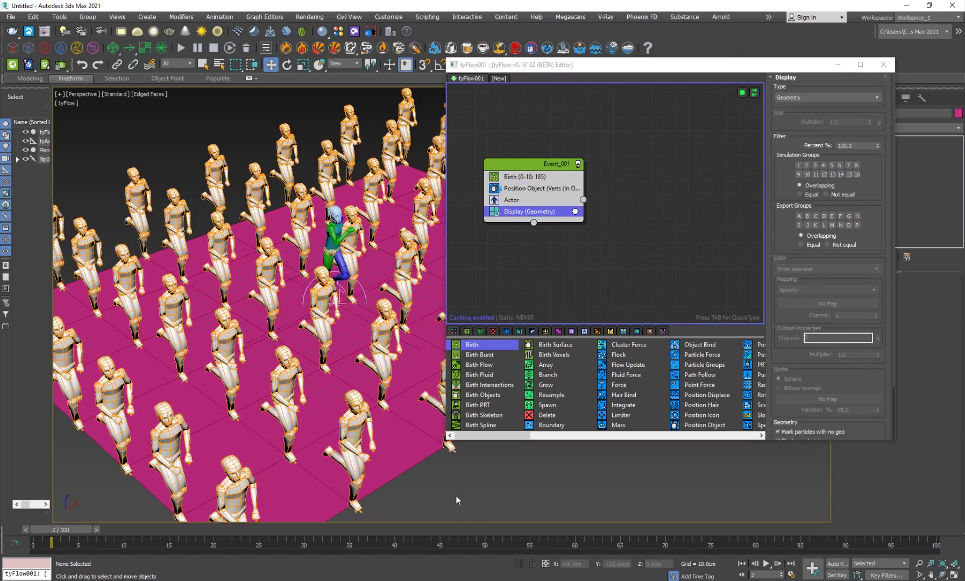
key(F4)
- Examine the runner copies on the ground plane from several angles, both close up and as a whole
mouse_move(321, 334)
alt+middle_down()
mouse_move(285, 331)
mouse_move(244, 292)
mouse_move(301, 345)
alt+middle_up()
scroll(331, 253, up, 5)
scroll(403, 232, down, 8)
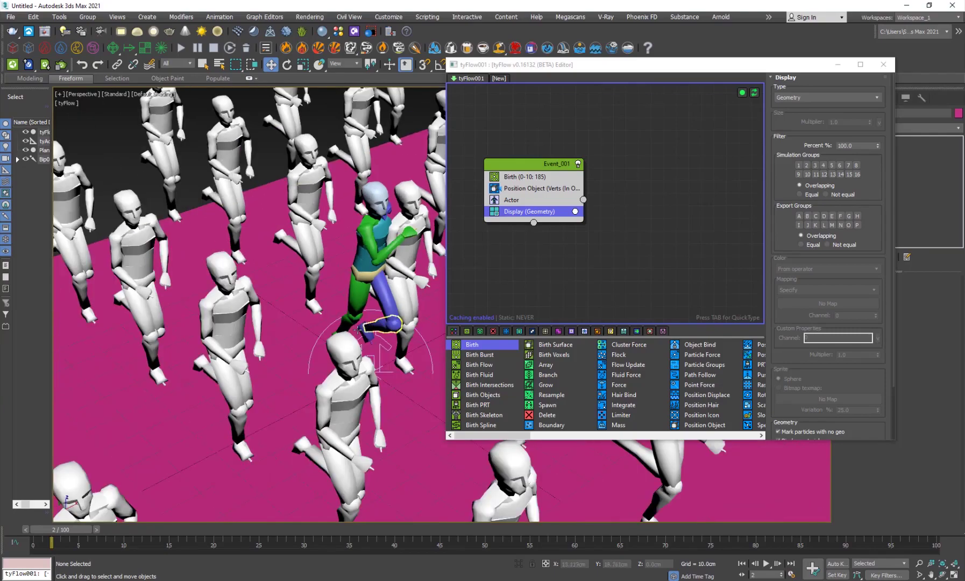
alt+middle_drag(242, 253, 290, 339)
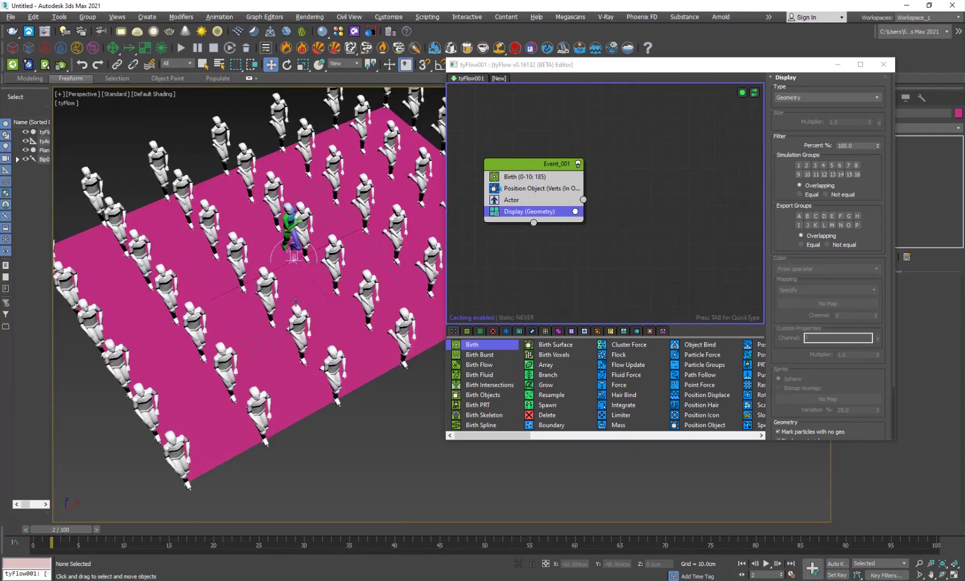
middle_drag(344, 269, 215, 258)
alt+middle_drag(370, 269, 314, 295)
scroll(326, 340, down, 2)
scroll(316, 295, up, 5)
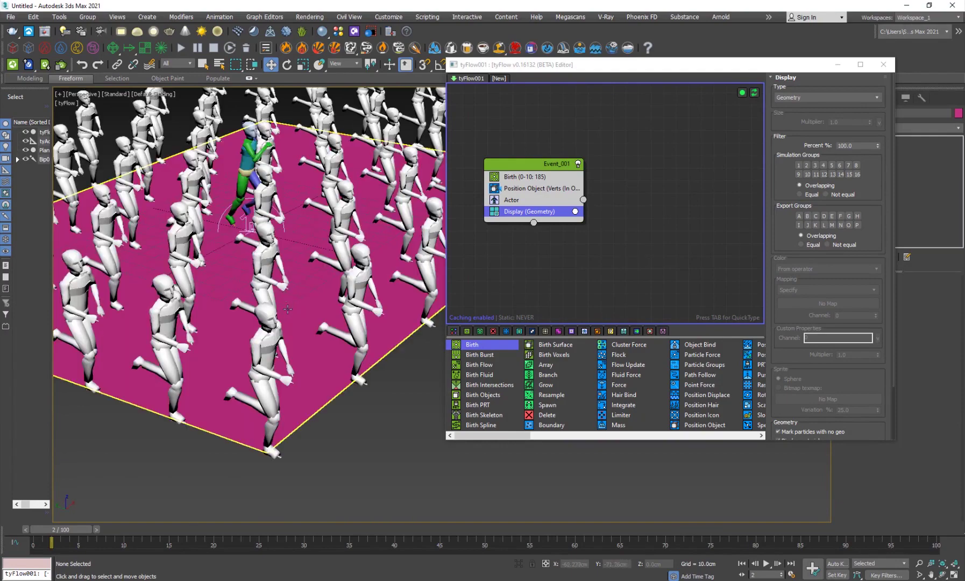
- Return the timeline to frame 0 and minimize the tyFlow editor so the whole viewport is free
scroll(280, 334, down, 4)
scroll(297, 398, up, 2)
alt+middle_drag(297, 398, 315, 403)
middle_drag(314, 403, 355, 446)
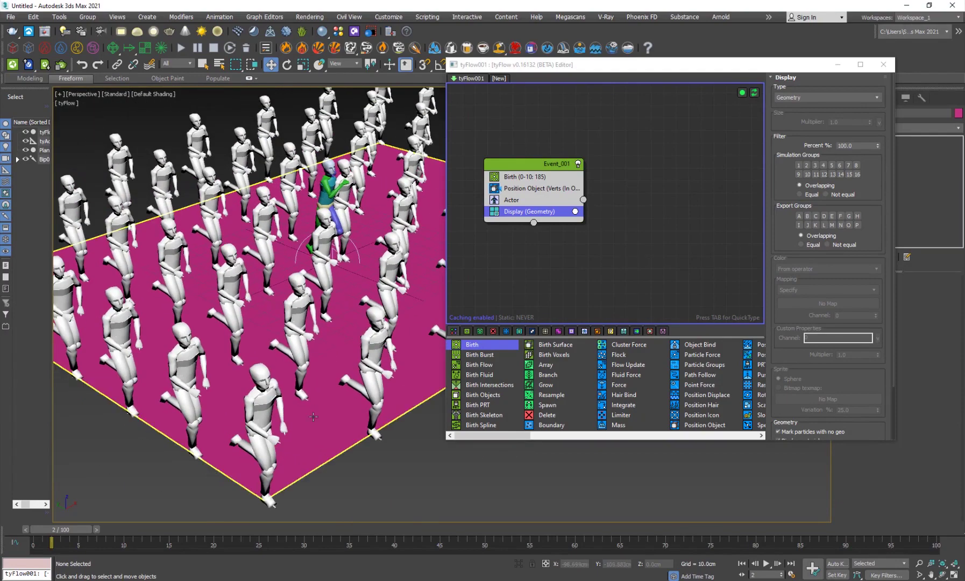
mouse_move(67, 534)
mouse_down()
mouse_move(195, 534)
mouse_move(50, 534)
mouse_up()
click(837, 65)
scroll(693, 268, up, 2)
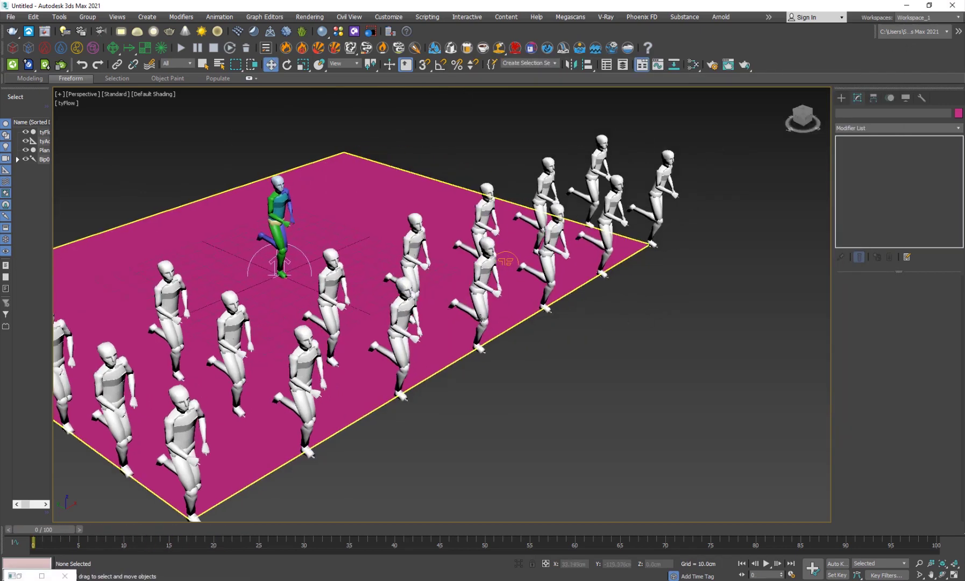
- Select the tyActor helper at the coloured biped's feet and add an animation sequence to it
click(288, 261)
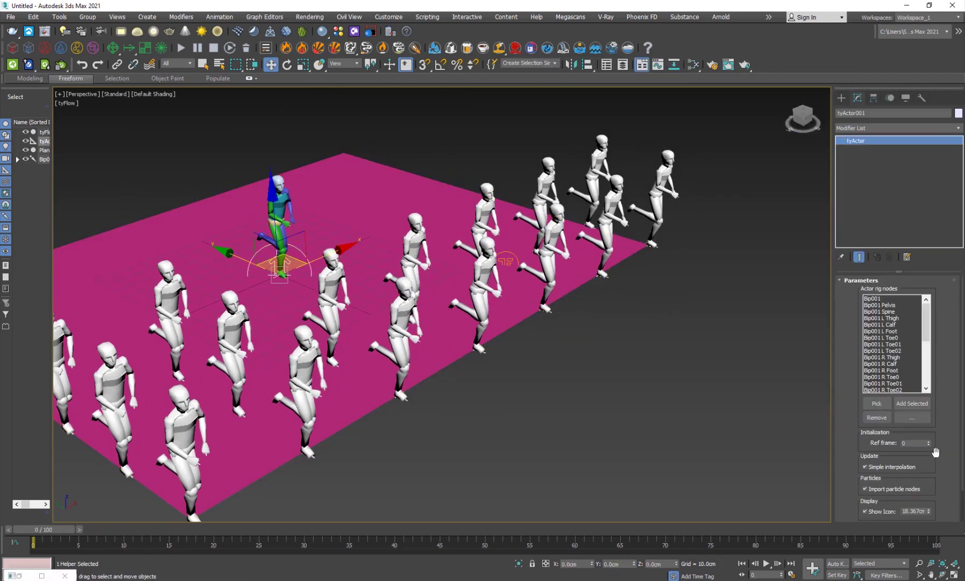
drag(846, 471, 850, 402)
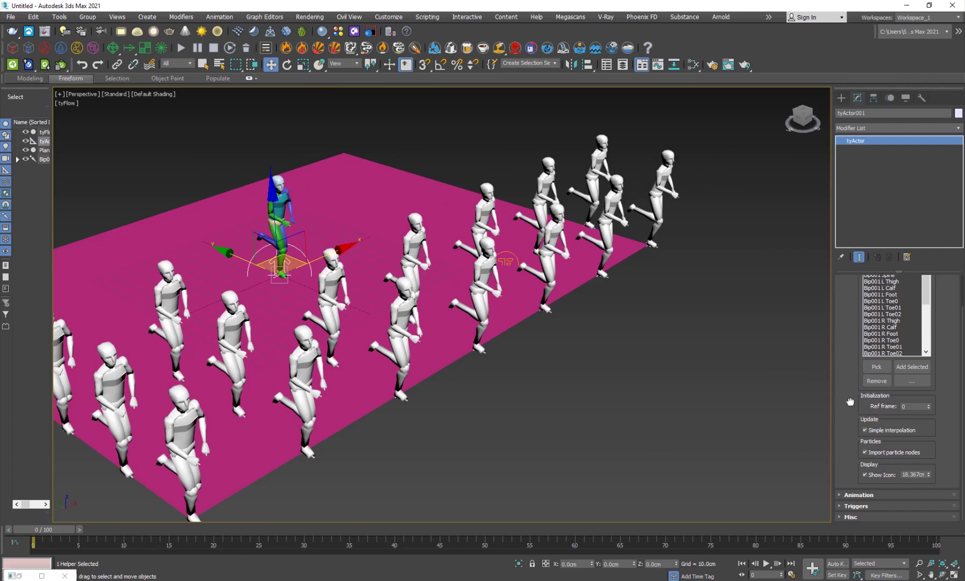
click(865, 496)
click(879, 421)
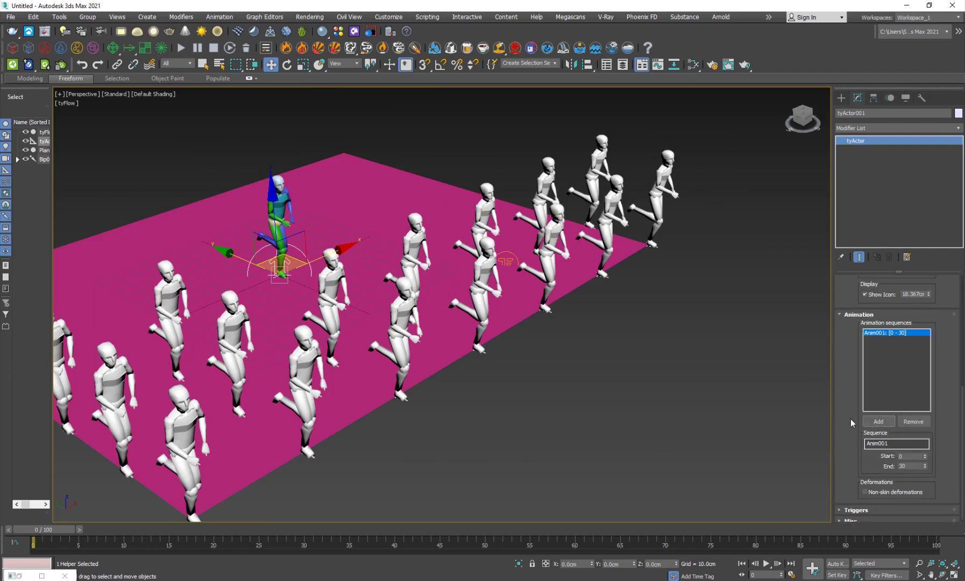
drag(851, 419, 858, 367)
- Check the biped's keyframe range and set the end of the tyActor's Anim001 sequence to frame 48
click(282, 192)
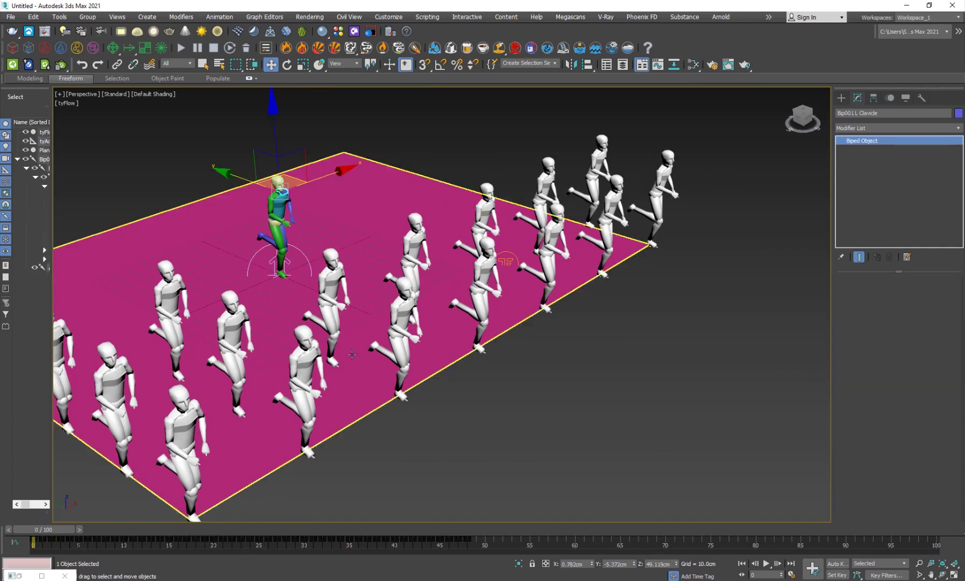
drag(43, 530, 77, 530)
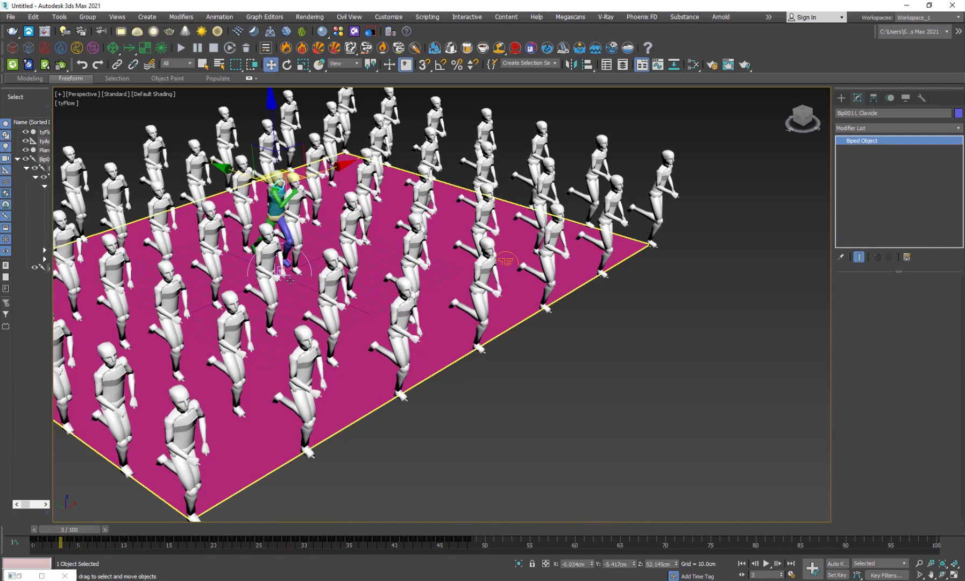
click(309, 266)
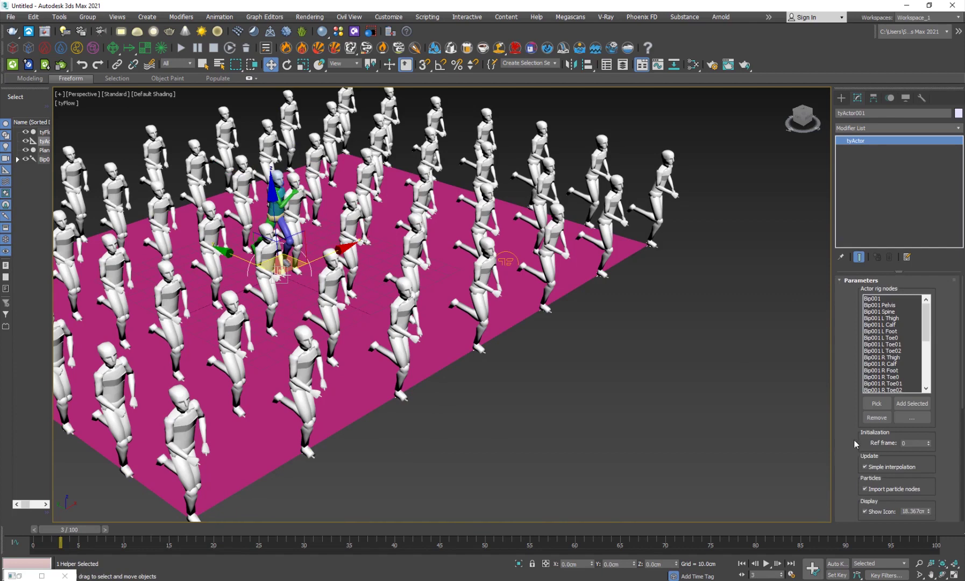
scroll(923, 375, down, 4)
drag(833, 468, 854, 466)
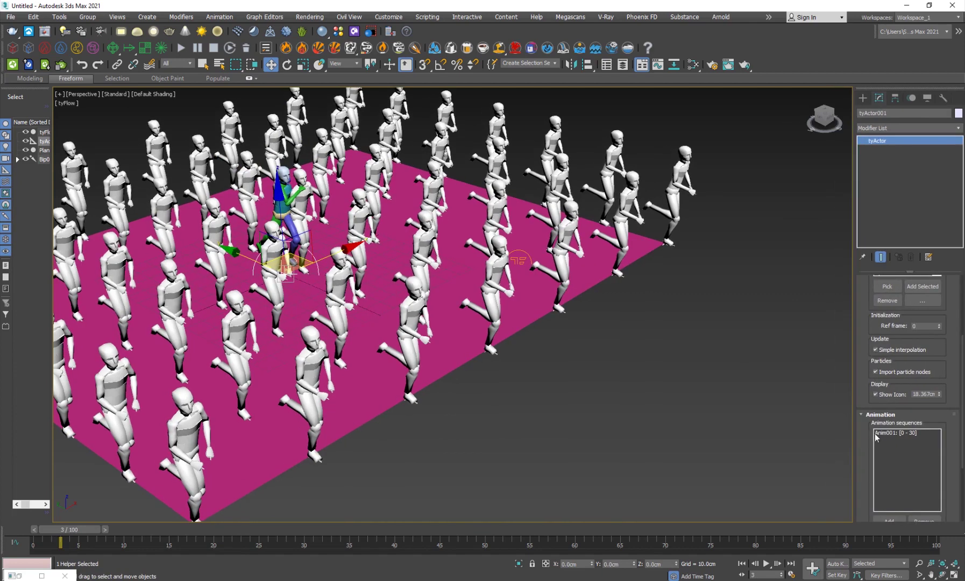
drag(853, 425, 823, 427)
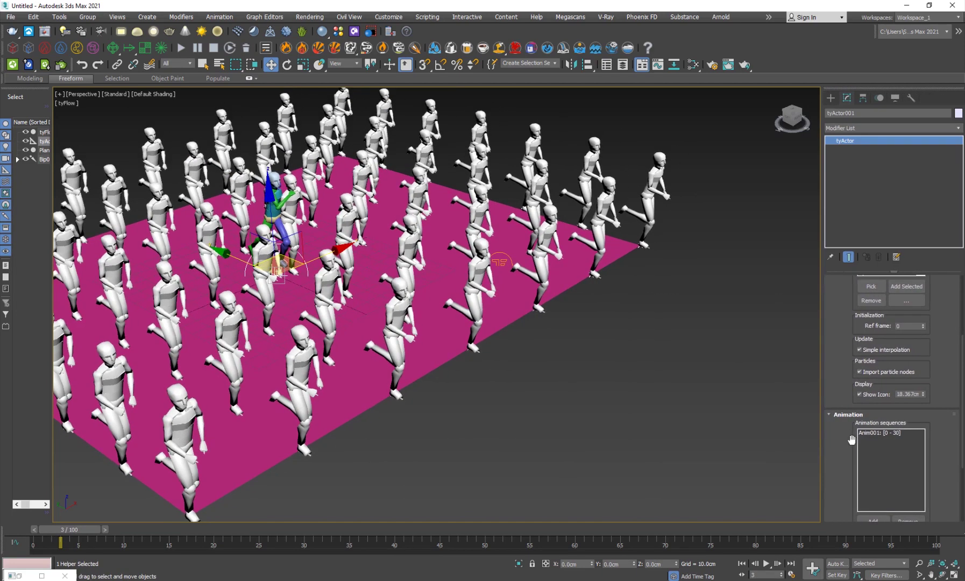
scroll(854, 377, down, 3)
click(890, 337)
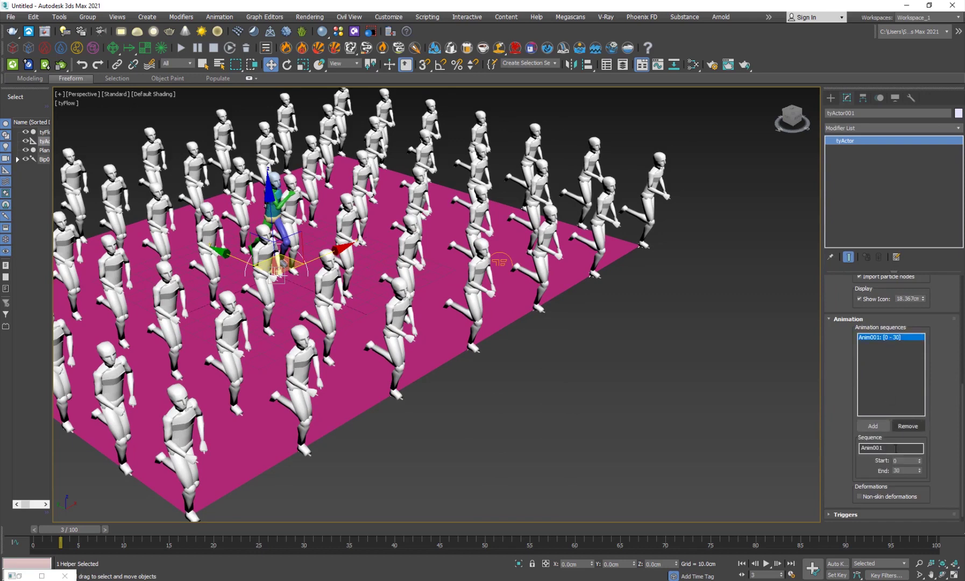
text(48)
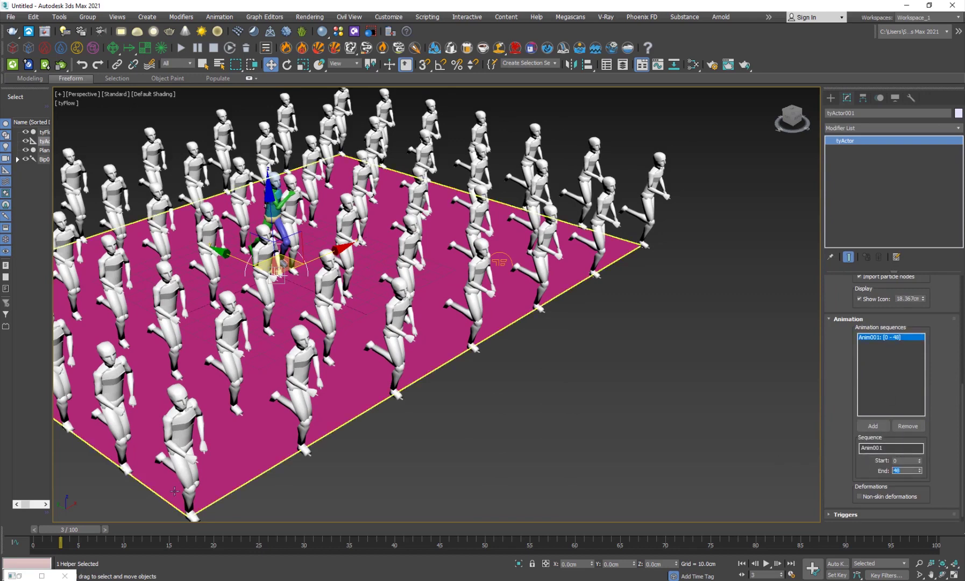
- Restore the tyFlow editor and add an Actor Animation operator between the Actor and Display operators of Event_001
click(41, 575)
double_click(392, 4)
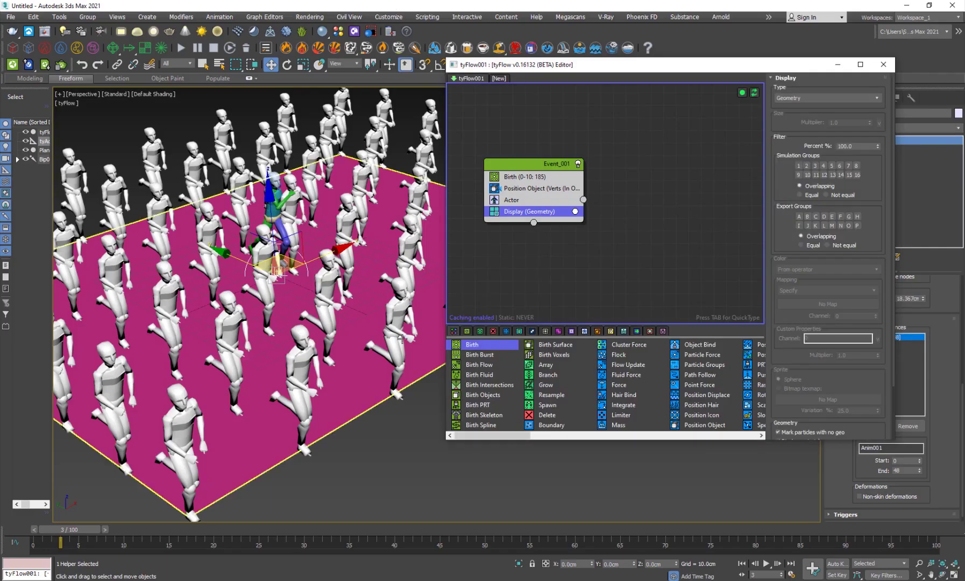
click(517, 167)
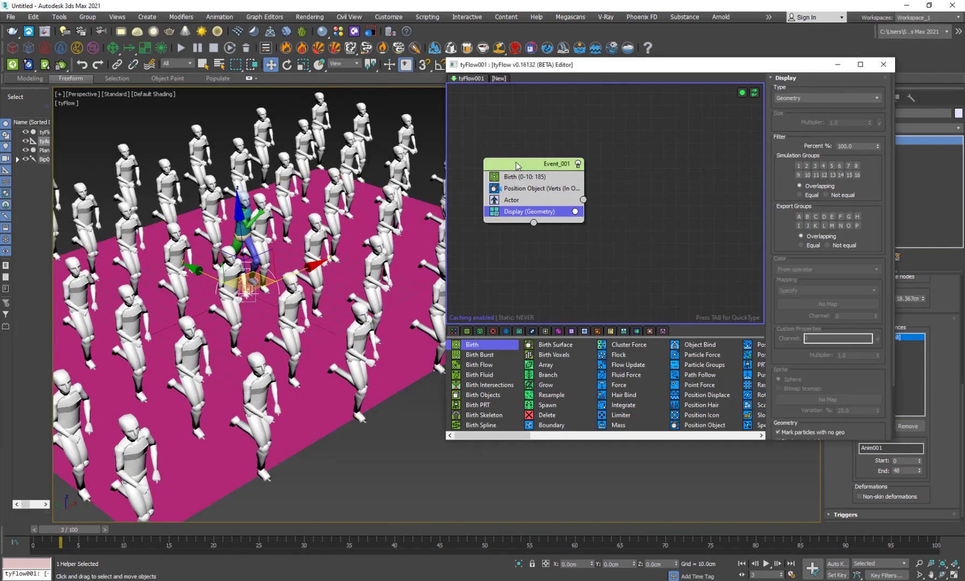
key(Tab)
text(ac)
key(Down)
key(Down)
key(Up)
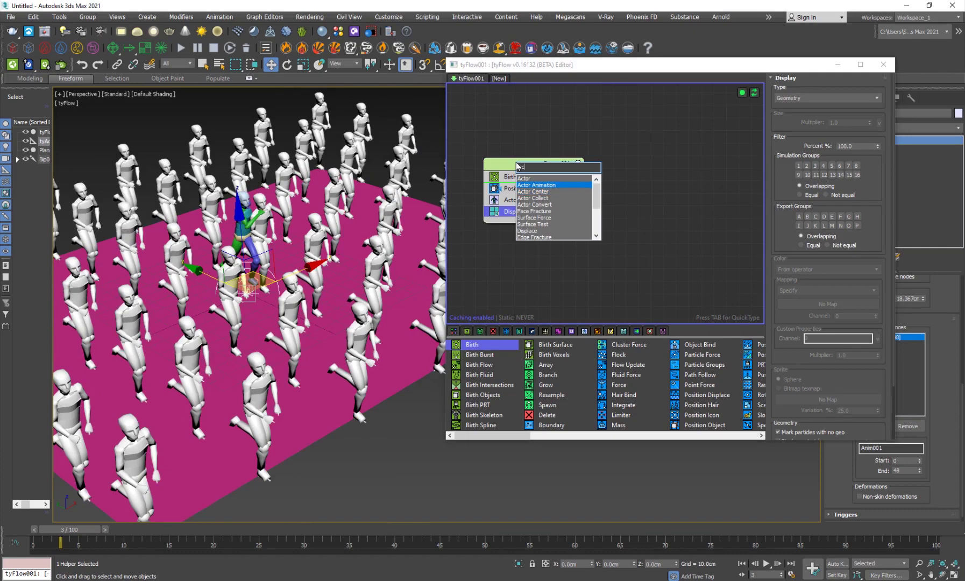
key(Return)
drag(542, 187, 540, 215)
drag(742, 66, 646, 70)
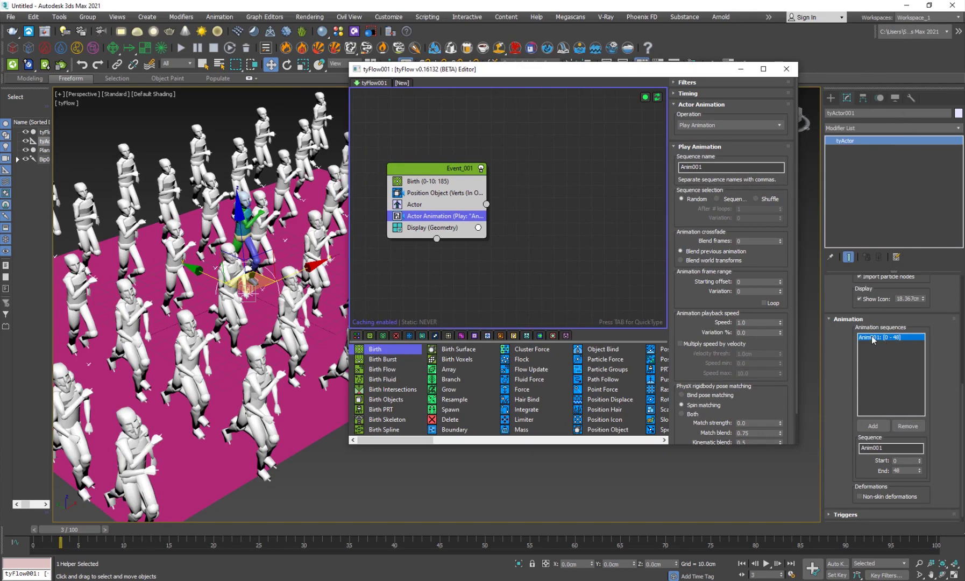
- Check the operator's sequence name and scrub the timeline up to frame 40 to examine the runners' motion up close and from afar
double_click(694, 166)
scroll(694, 301, down, 2)
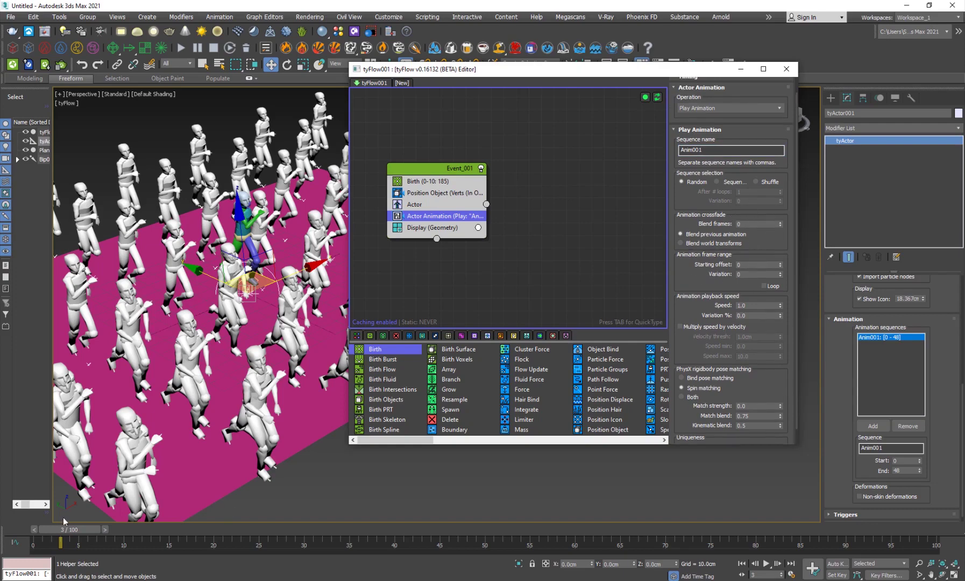
drag(64, 529, 127, 532)
middle_drag(185, 397, 232, 383)
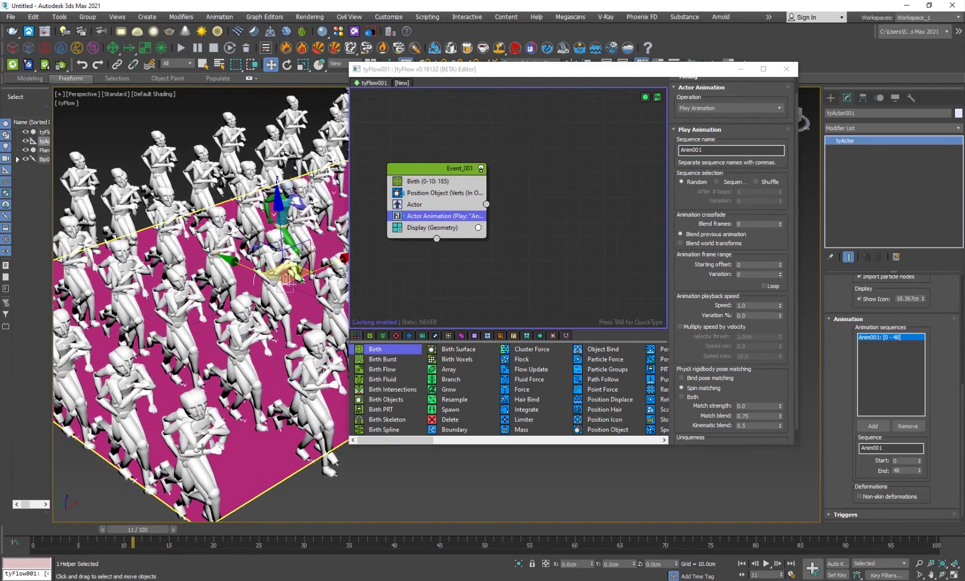
mouse_move(136, 531)
mouse_down()
mouse_move(59, 533)
mouse_move(130, 535)
mouse_up()
key(w)
scroll(240, 332, up, 5)
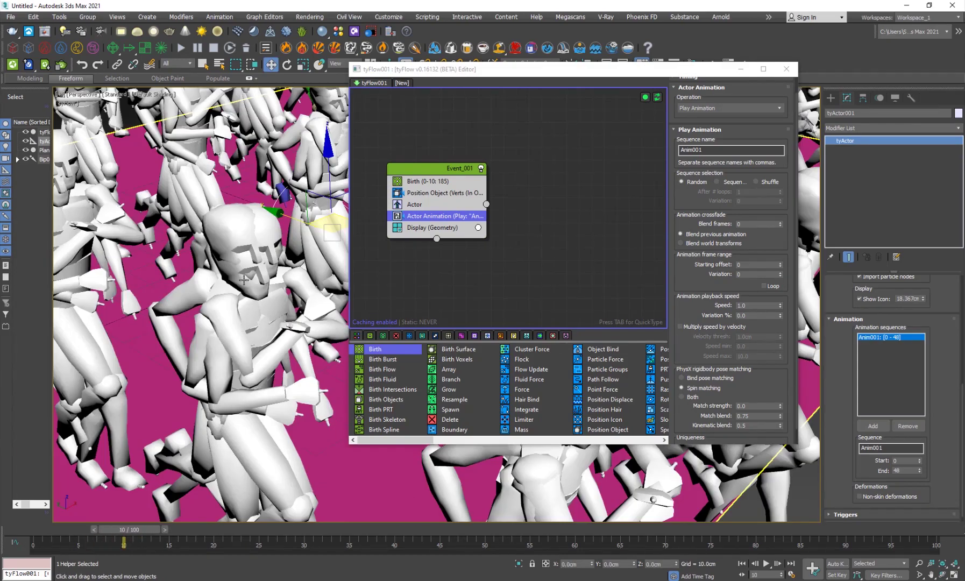
scroll(244, 279, down, 8)
scroll(238, 341, up, 3)
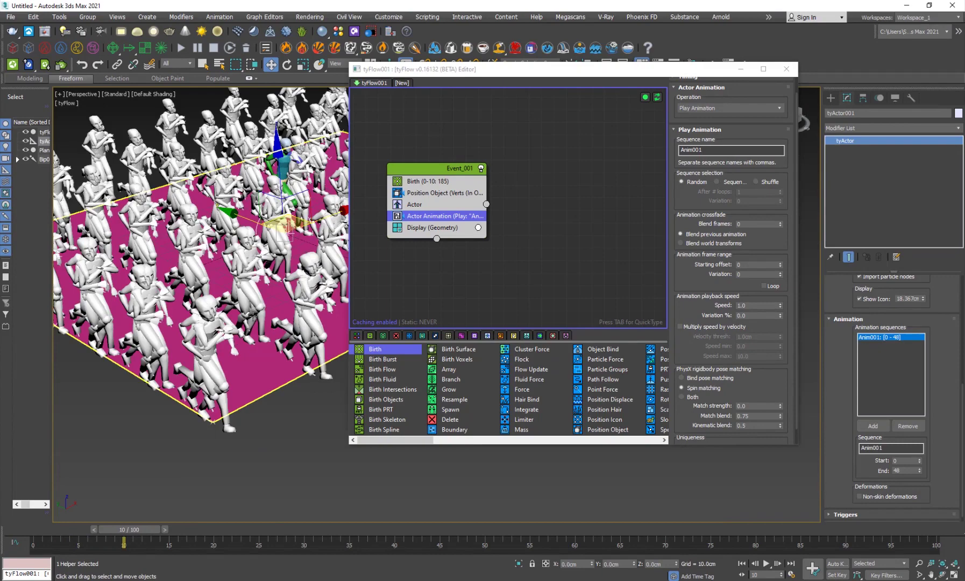
middle_drag(222, 341, 259, 366)
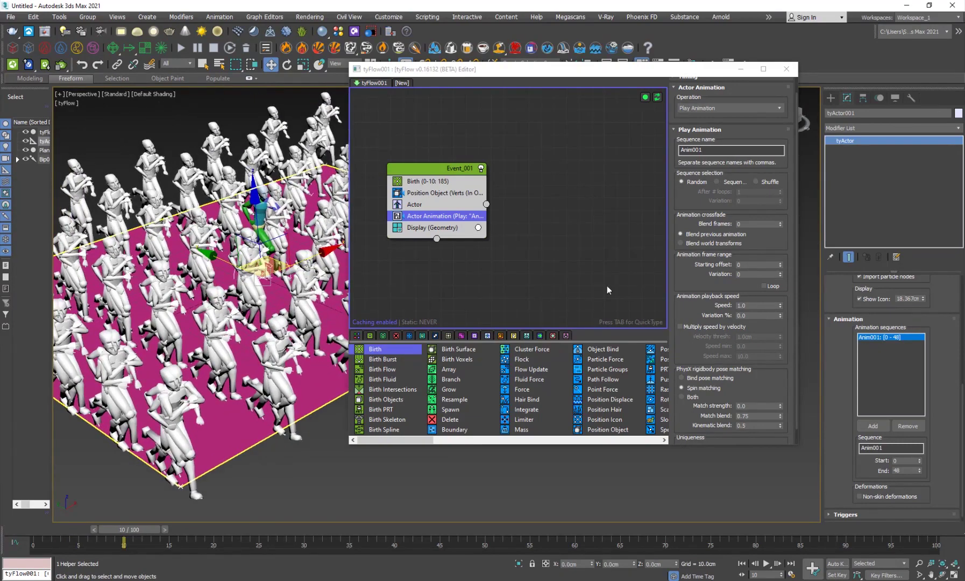
drag(143, 532, 394, 532)
key(w)
- Turn on Loop for the Actor Animation operator and review the crowd's motion around frame 23
click(763, 285)
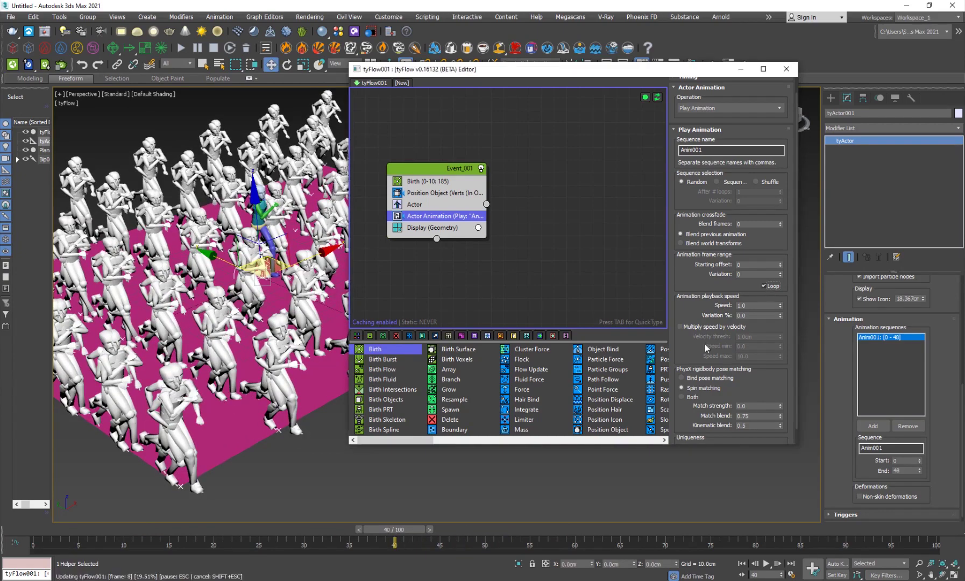
drag(401, 531, 241, 538)
key(w)
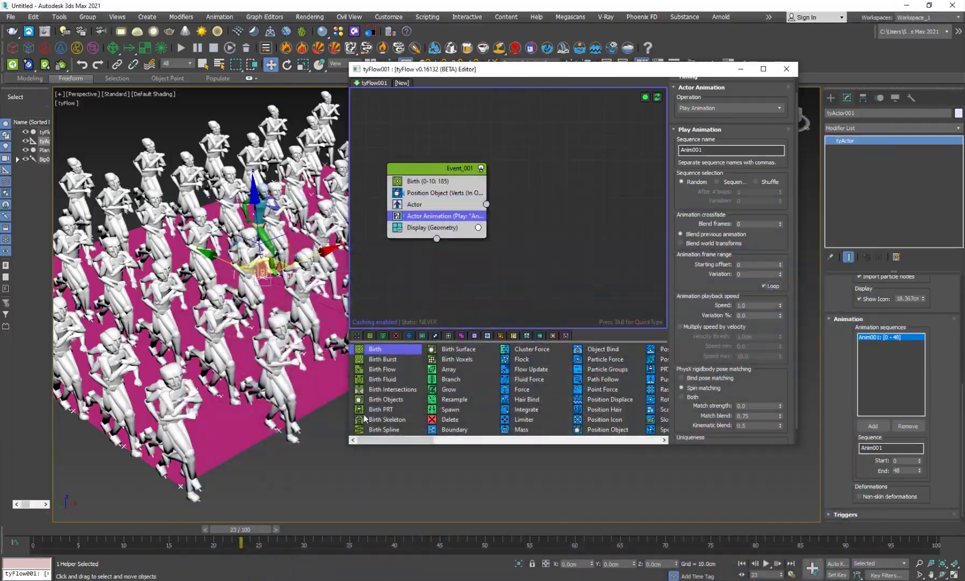
click(907, 7)
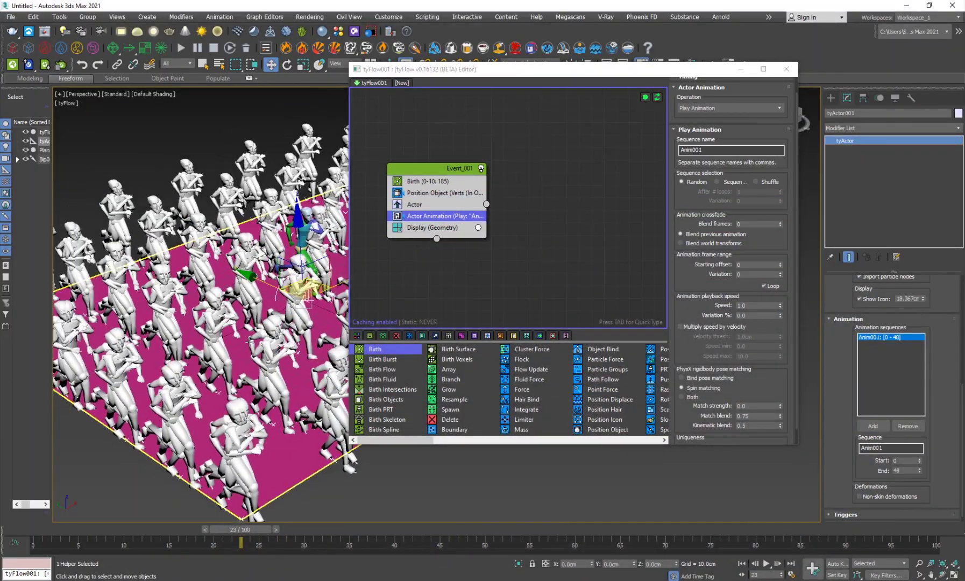
scroll(250, 342, down, 3)
scroll(249, 342, up, 4)
- Add a Speed operator to Event_001, return to frame 0 and place the operator between Actor Animation and Display
key(Tab)
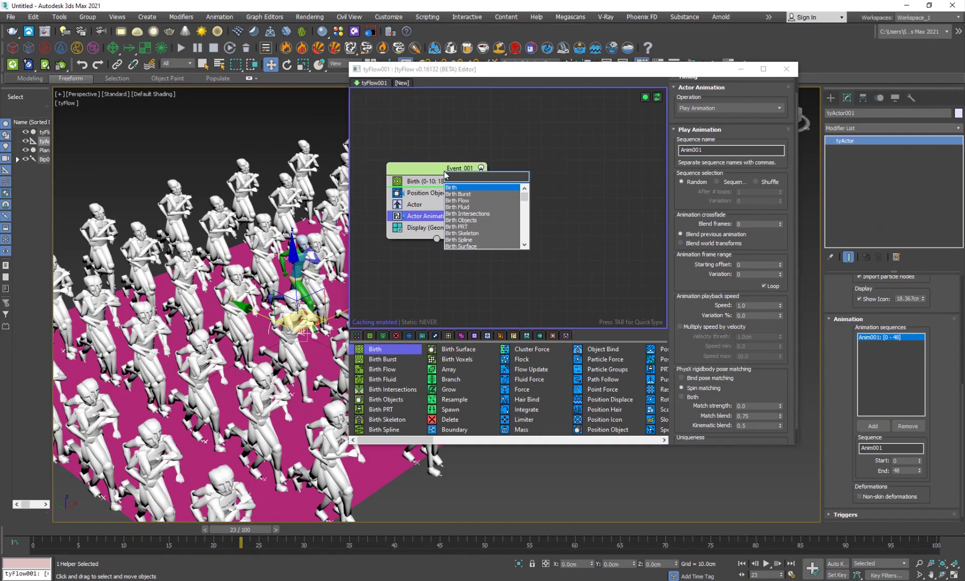
text(Spee)
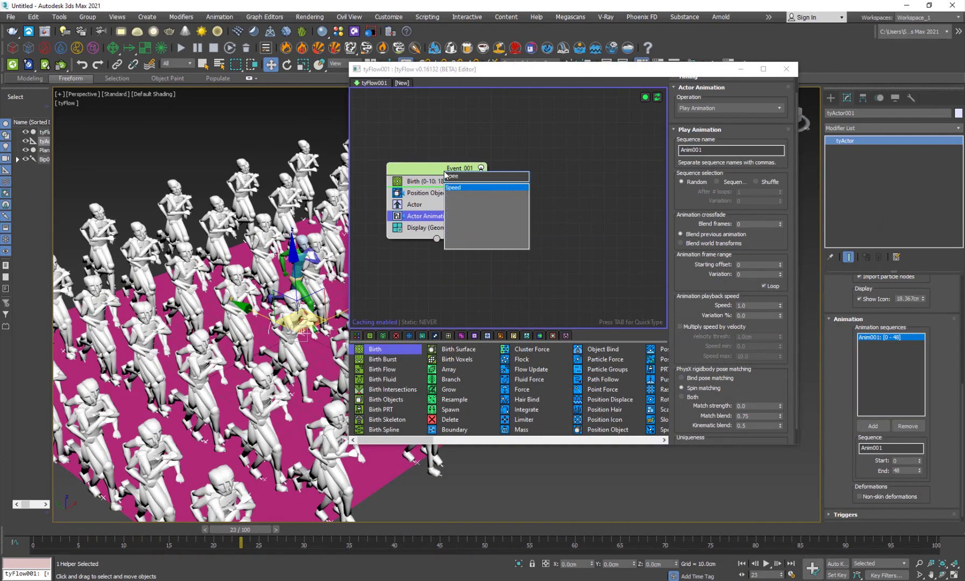
key(Return)
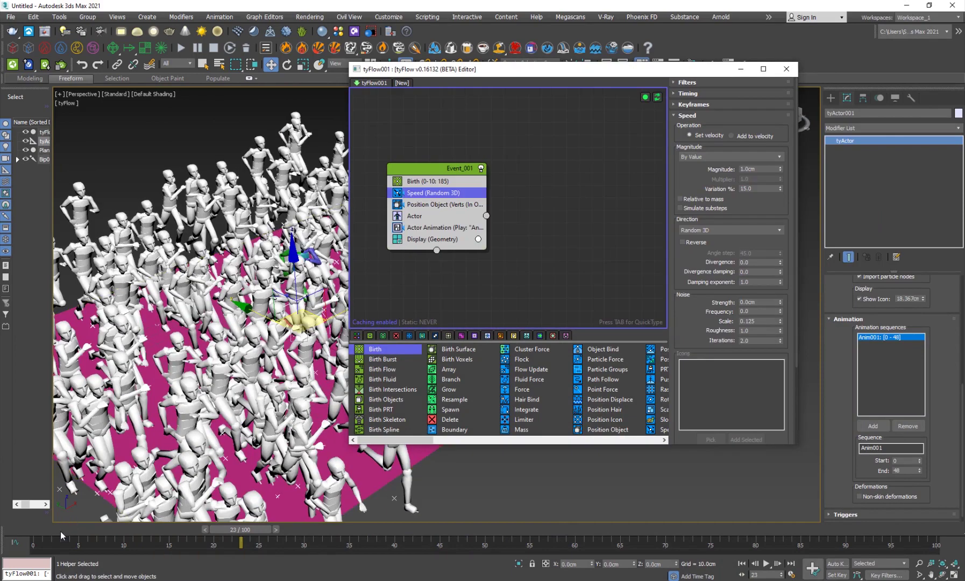
drag(60, 531, 30, 531)
drag(437, 193, 441, 232)
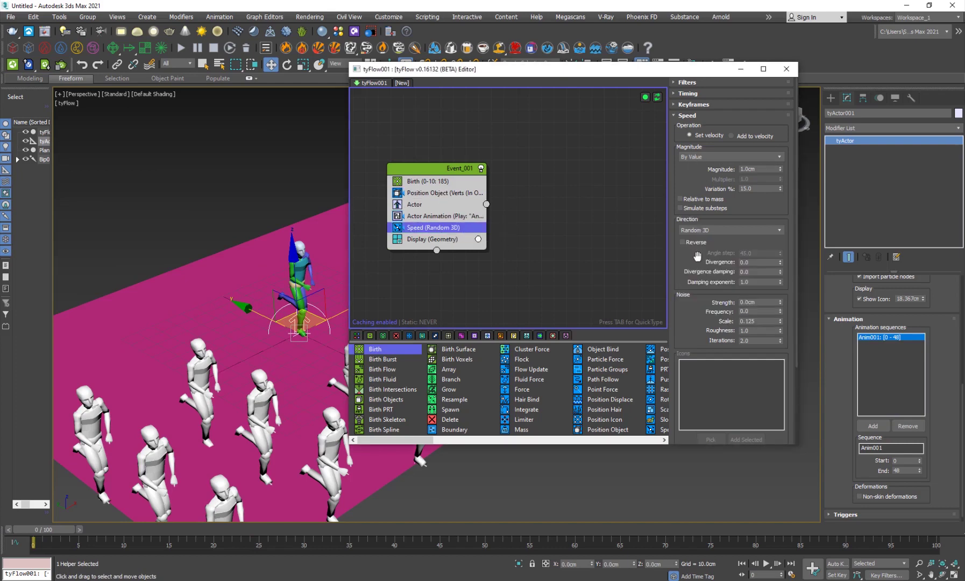
- Set the Speed operator's direction to Particle Y and its magnitude to -3 cm, and preview the movement up to frame 9
click(693, 230)
click(699, 285)
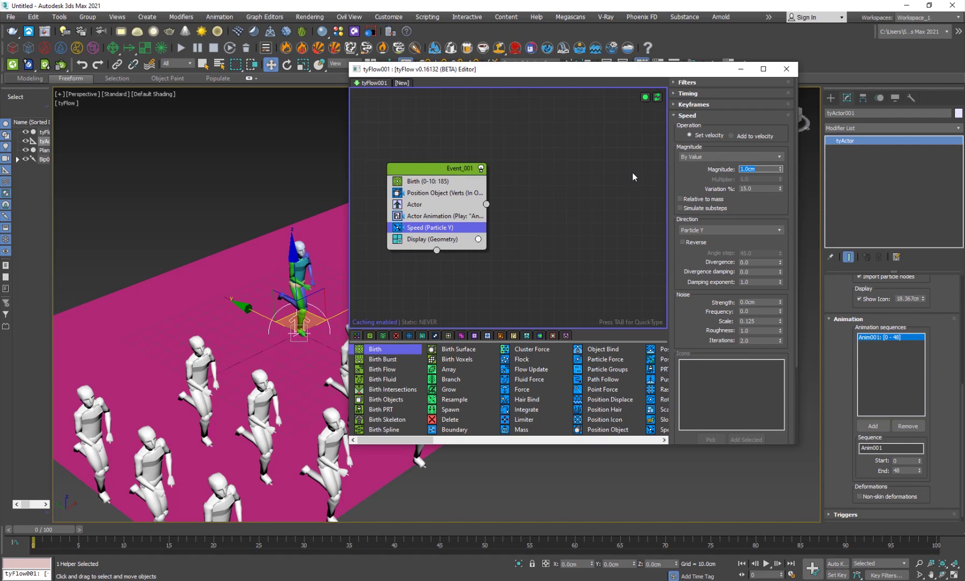
text(-3)
key(Return)
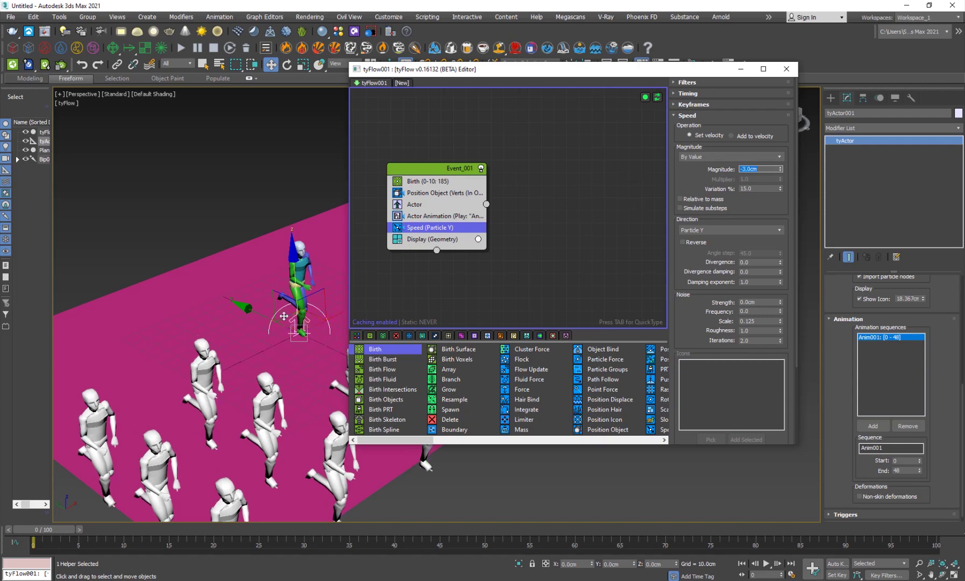
middle_drag(279, 344, 210, 293)
drag(73, 531, 142, 532)
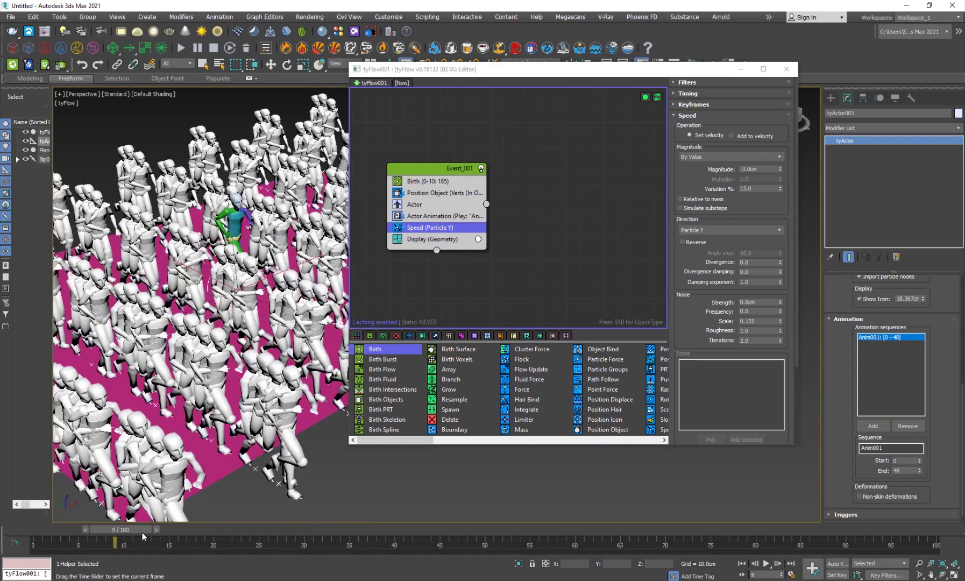
key(w)
- Set the Speed operator's magnitude to -10 cm, inspect the whole crowd and rewind the timeline to the start
double_click(750, 169)
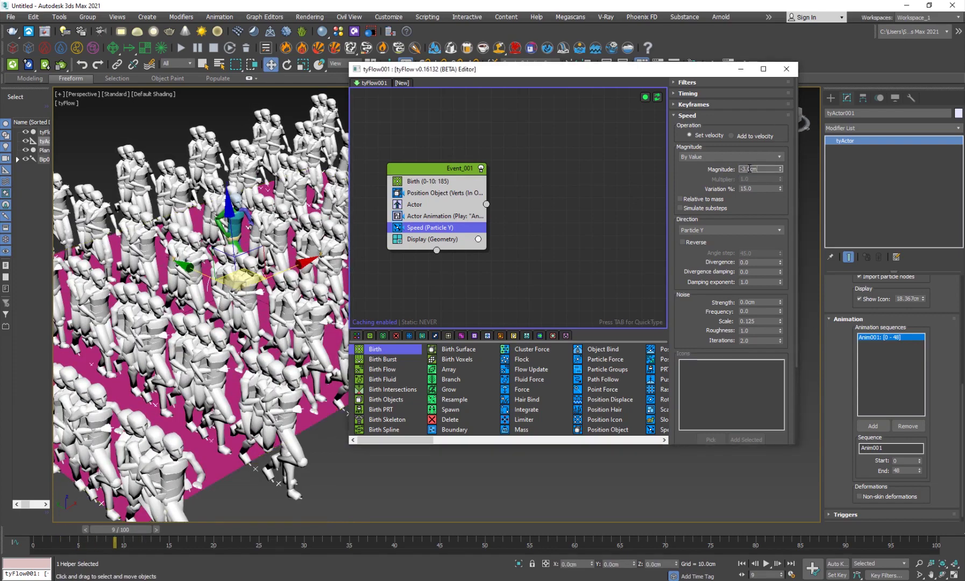
text(-10)
key(Return)
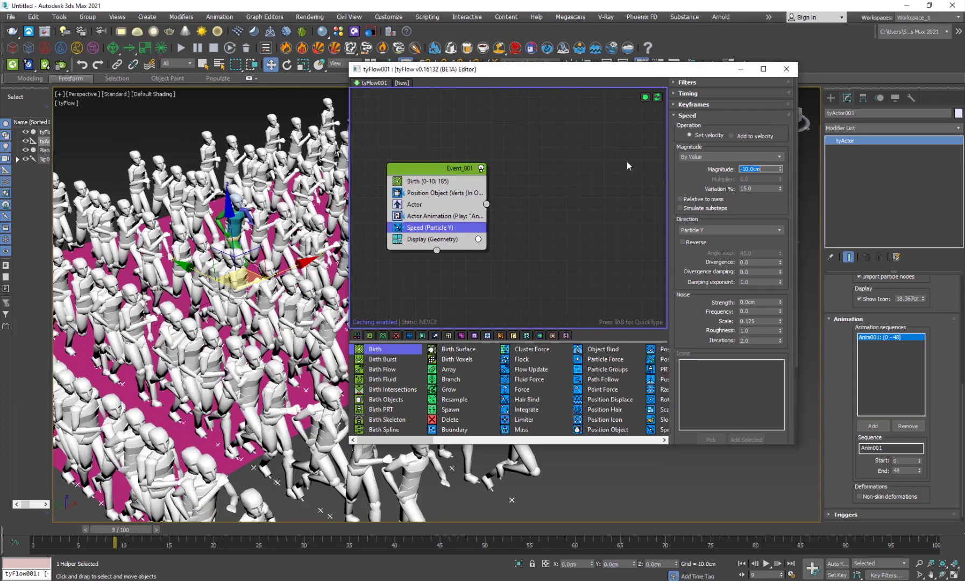
scroll(239, 329, down, 4)
scroll(238, 330, up, 3)
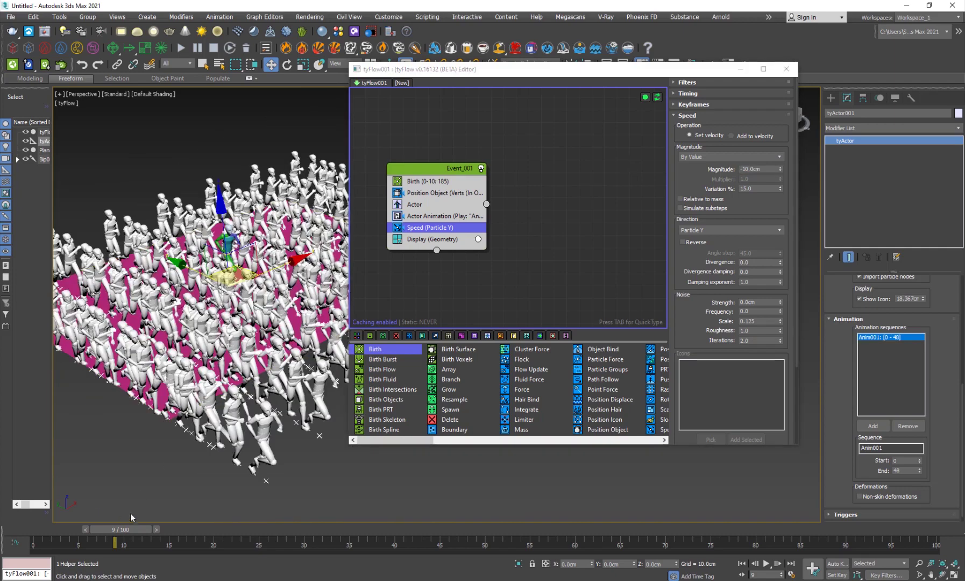
drag(114, 532, 33, 532)
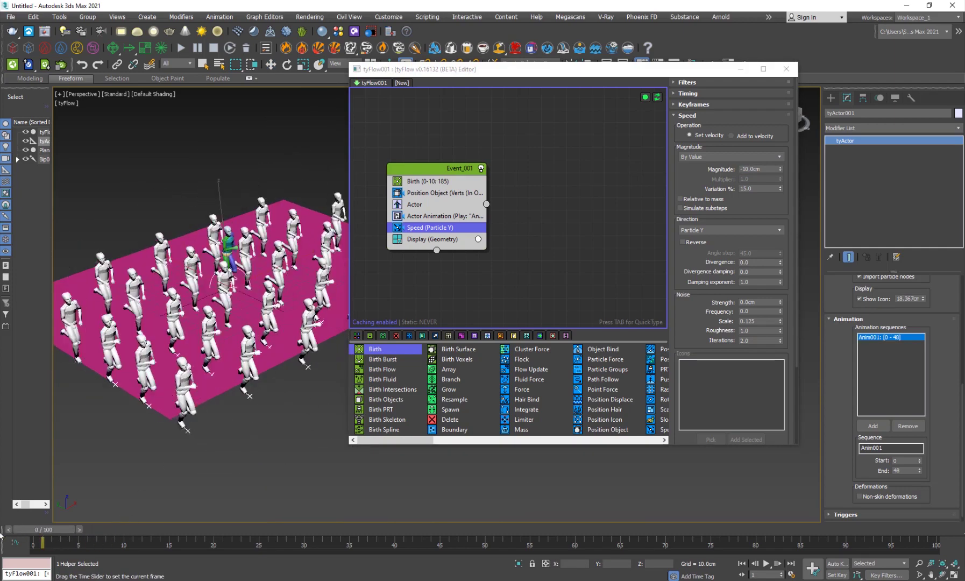
- Set the Birth operator's end frame to 0 and its total to 40, and preview the crowd at frame 16
key(w)
click(431, 183)
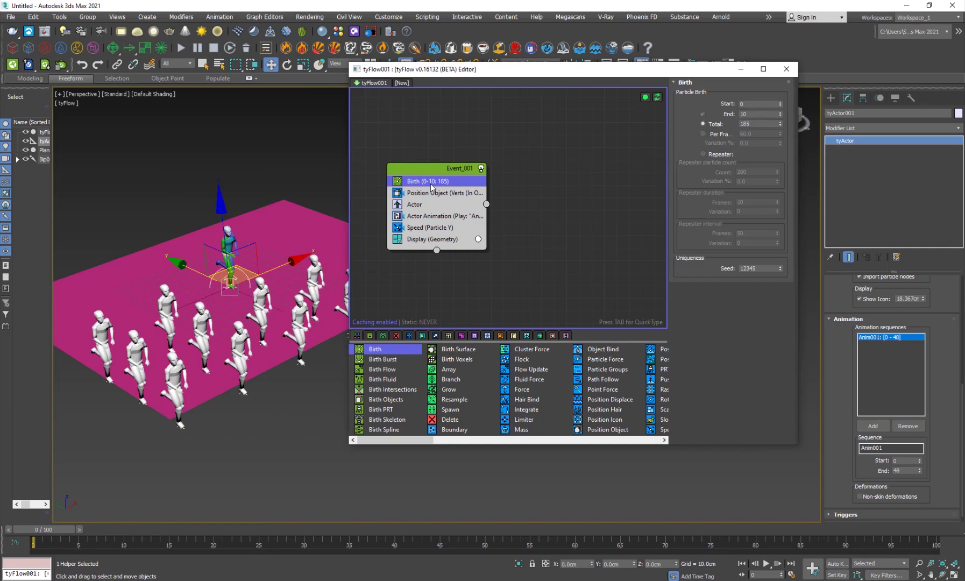
right_click(778, 116)
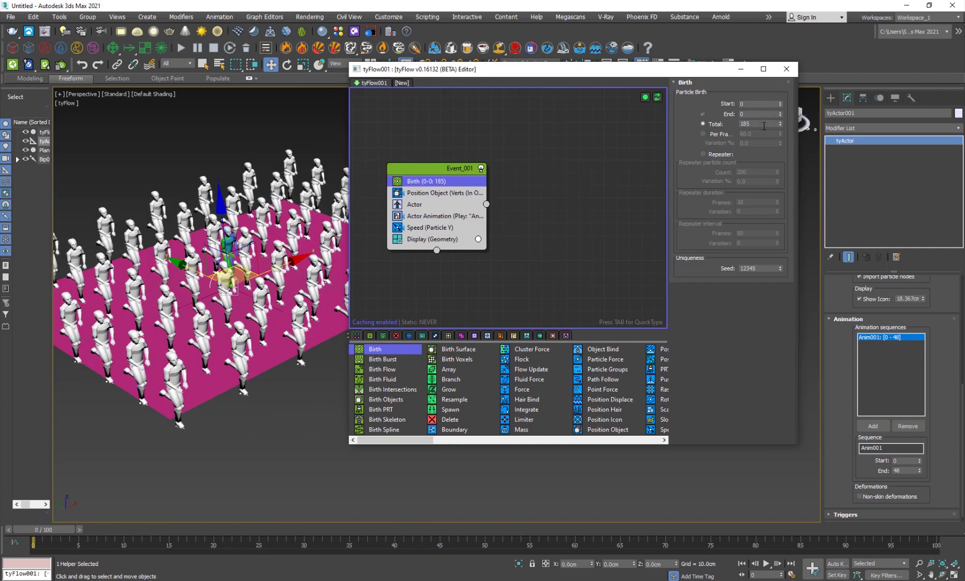
text(30)
key(Return)
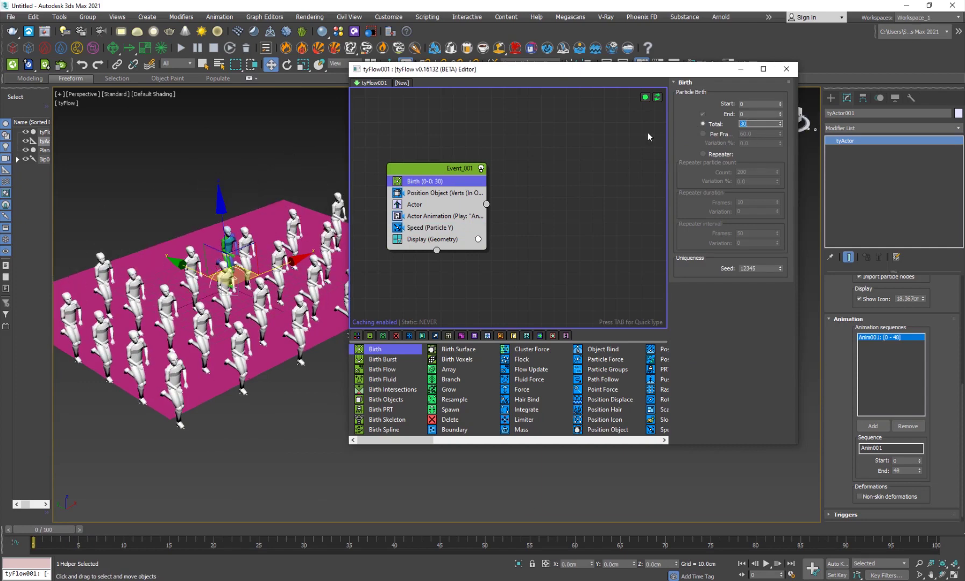
text(40)
key(Return)
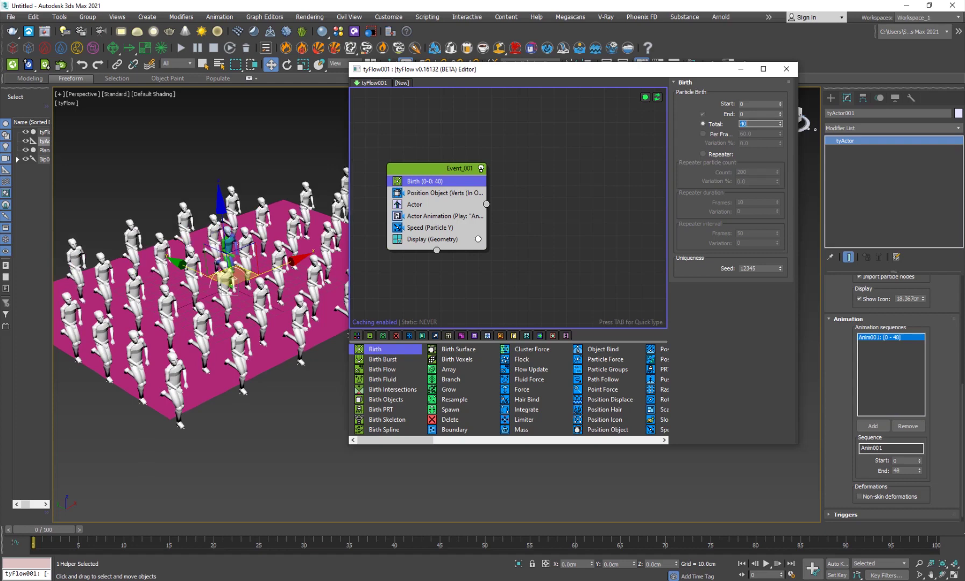
drag(51, 533, 188, 537)
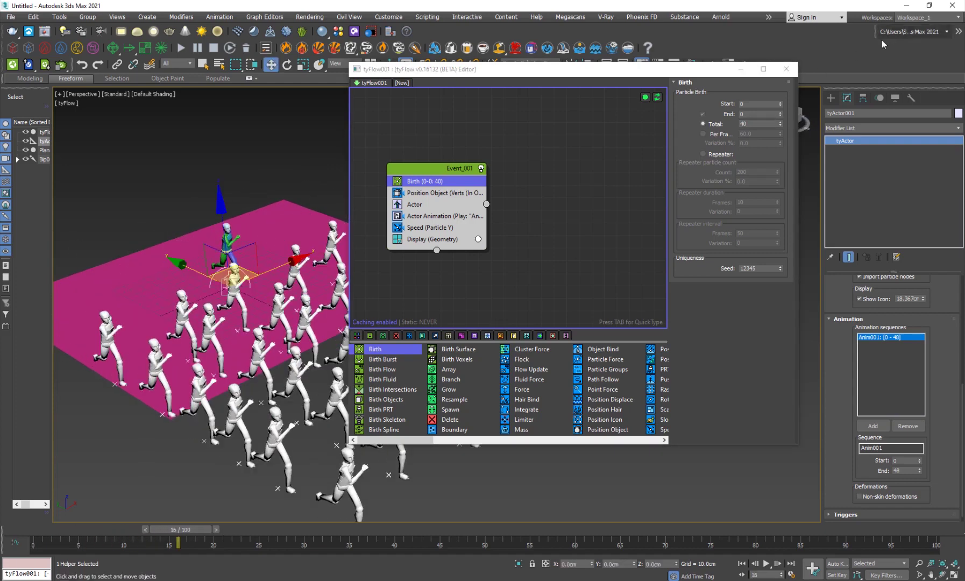
middle_drag(279, 385, 249, 295)
- Try a magnitude of -6 cm for the Speed operator and play back the crowd's movement
click(423, 228)
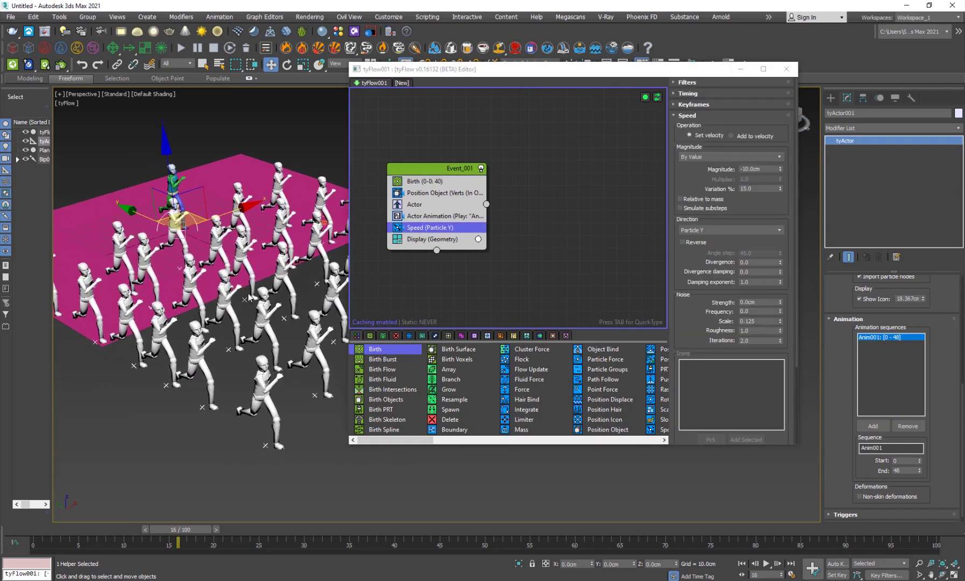
click(755, 170)
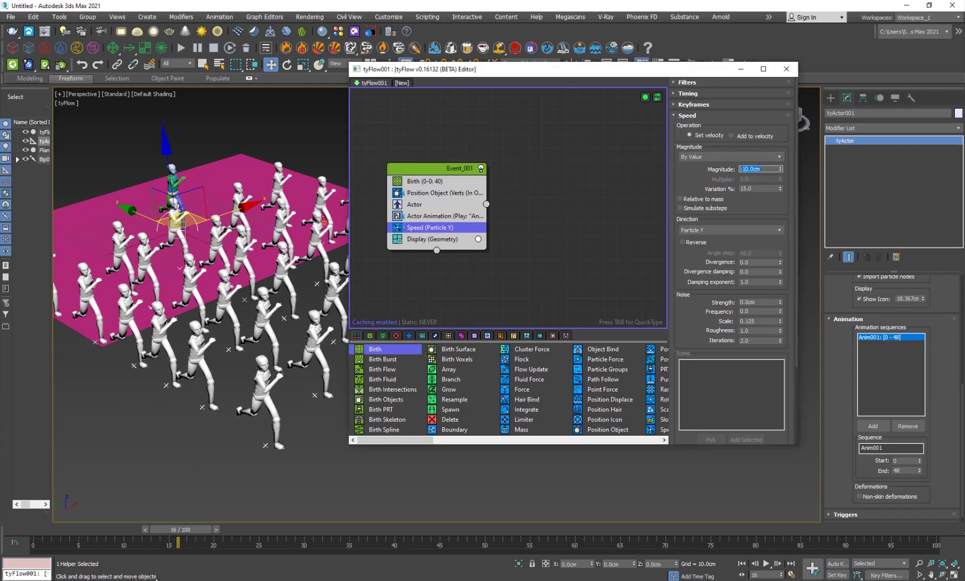
drag(181, 532, 121, 531)
key(w)
key(slash)
key(slash)
drag(761, 169, 627, 171)
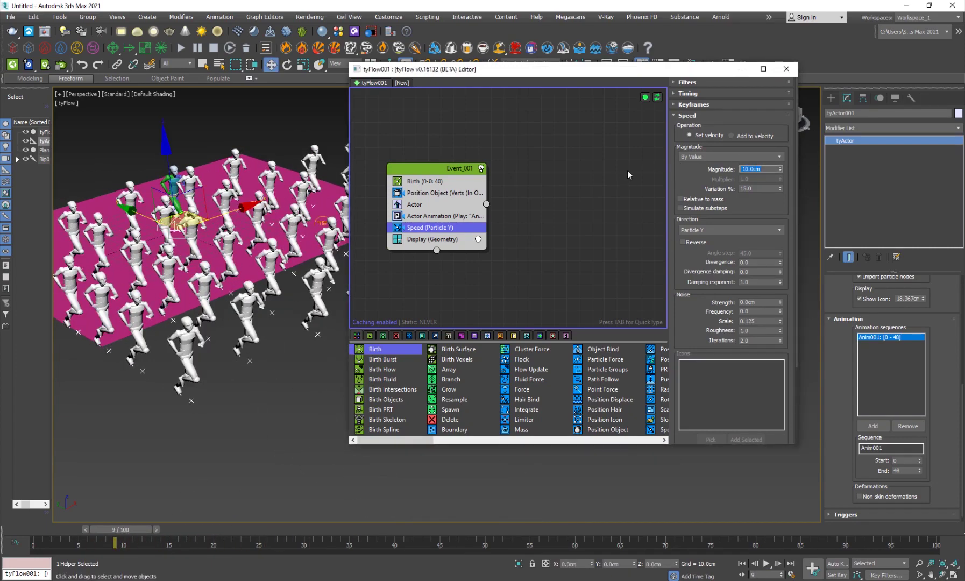
text(-6)
key(Return)
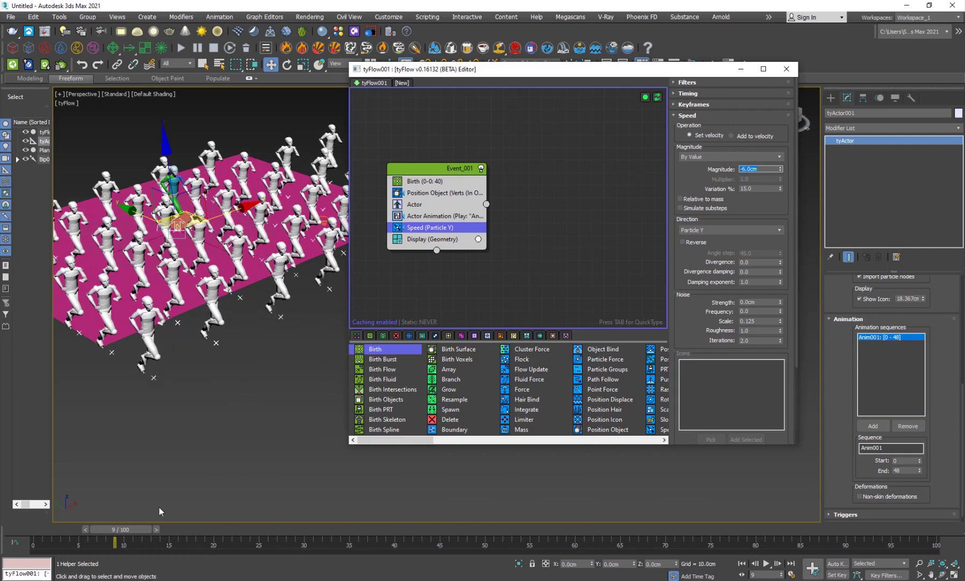
click(136, 530)
key(/)
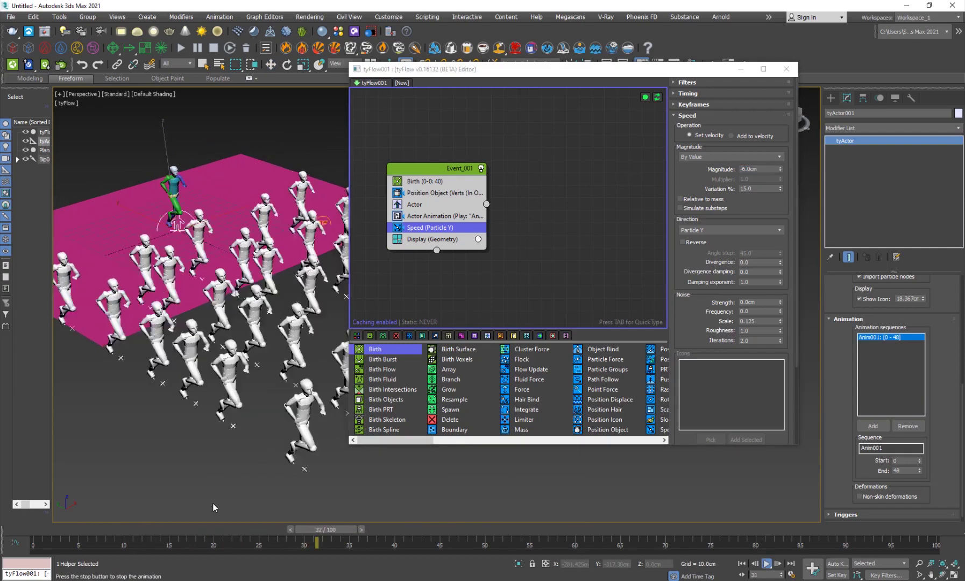
drag(225, 529, 167, 518)
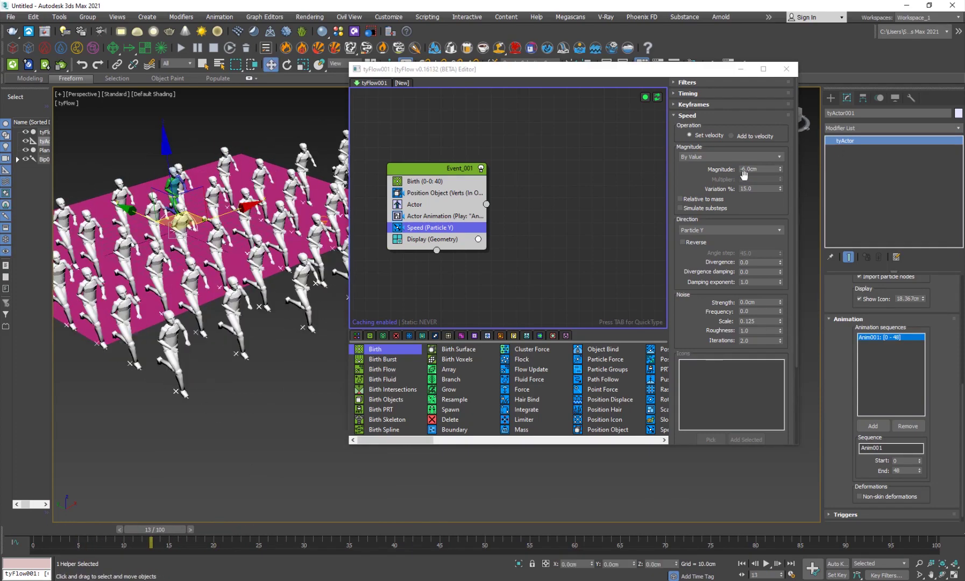
- Set the Speed operator's magnitude to -10 cm and preview the runners up close at frame 16
double_click(755, 169)
text(-10)
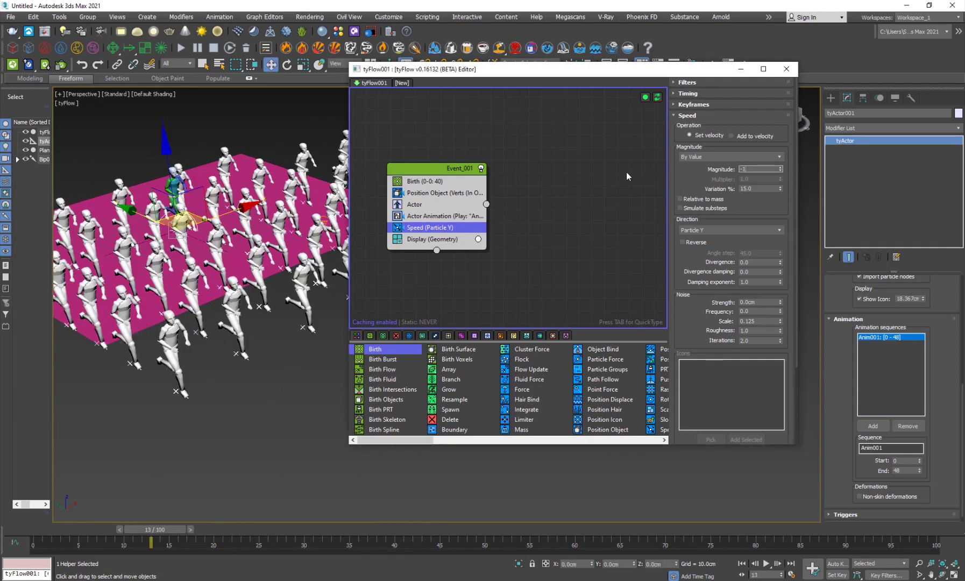
key(Return)
scroll(245, 301, up, 3)
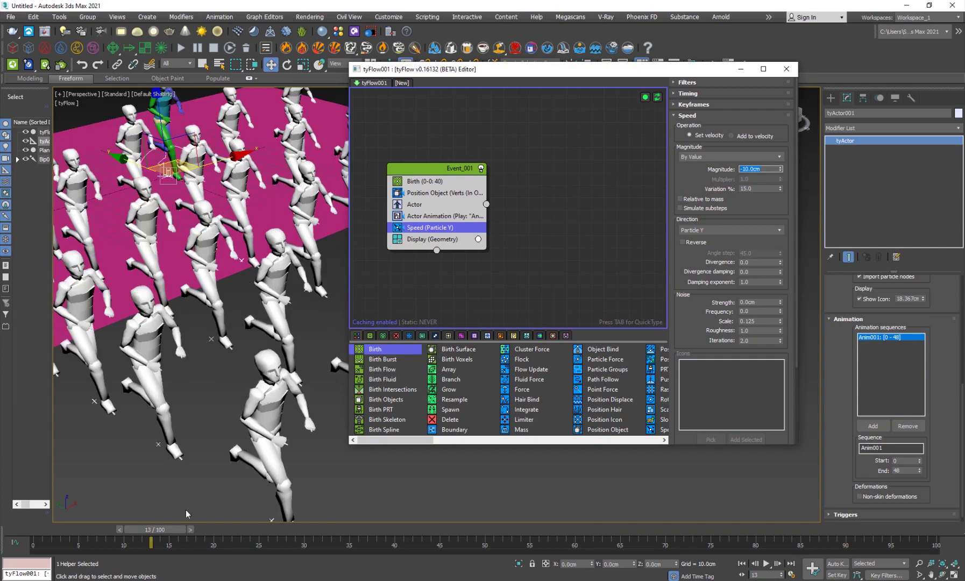
drag(156, 531, 184, 530)
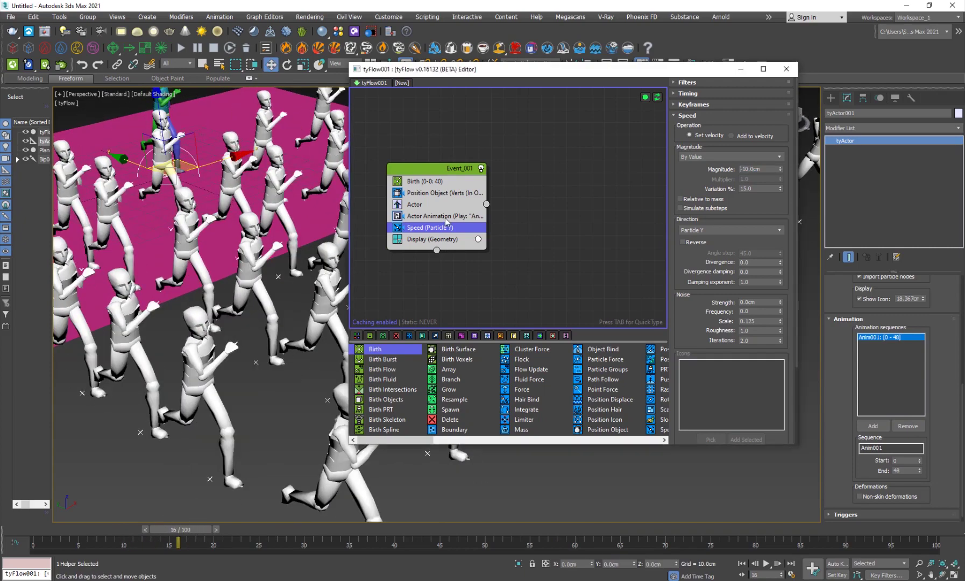
- Set the Actor Animation operator's starting offset to 6 with a variation of 3, and preview the motion up to frame 24
click(461, 216)
scroll(699, 214, down, 1)
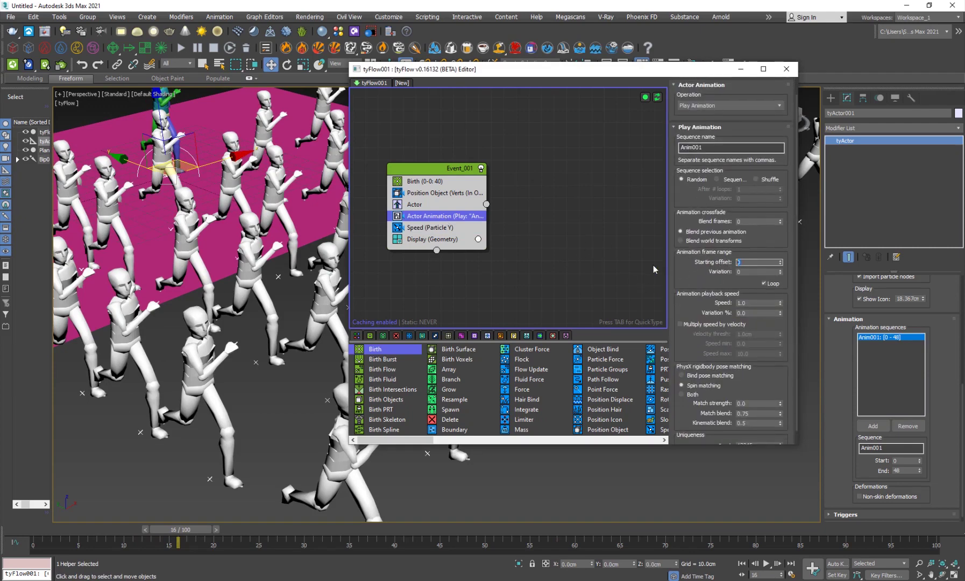
key(Tab)
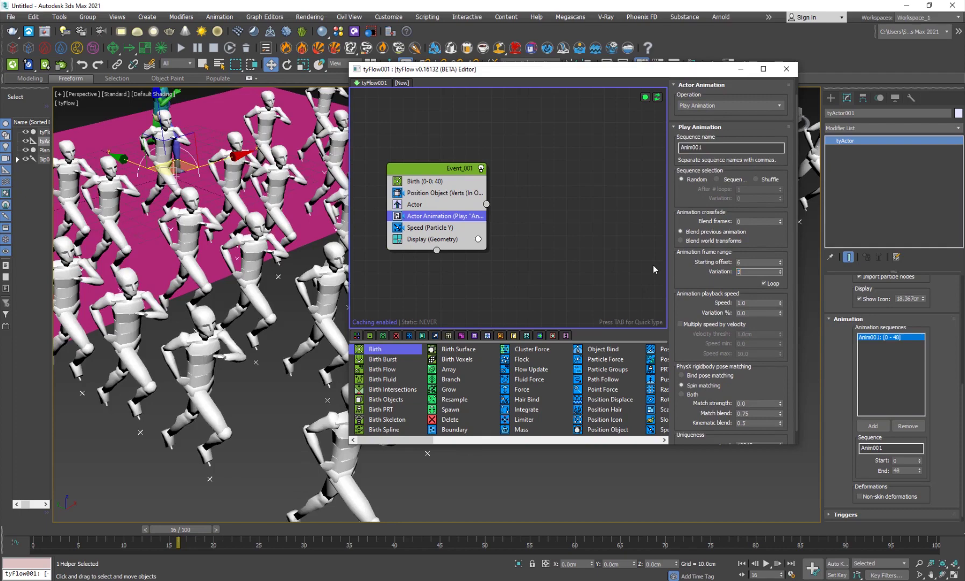
text(3)
key(Return)
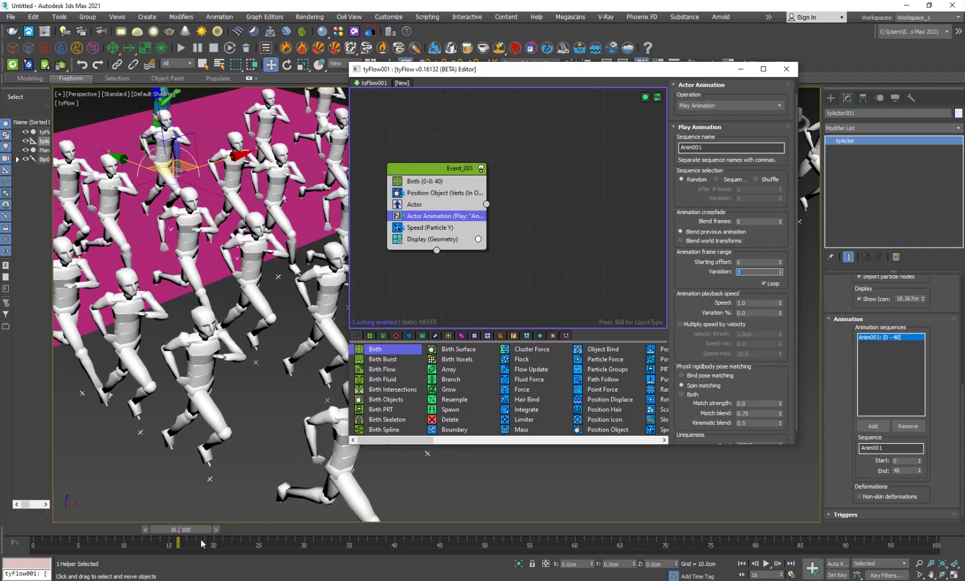
drag(178, 525, 319, 532)
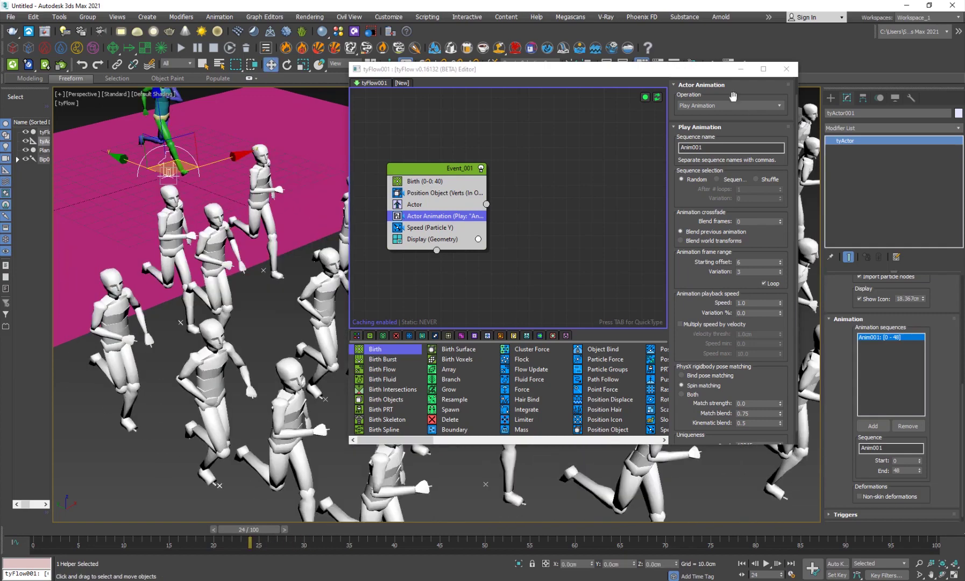
- Minimize the tyFlow editor and examine the varied running poses across the whole crowd at frame 24
click(740, 68)
middle_drag(479, 391, 409, 329)
scroll(381, 367, down, 3)
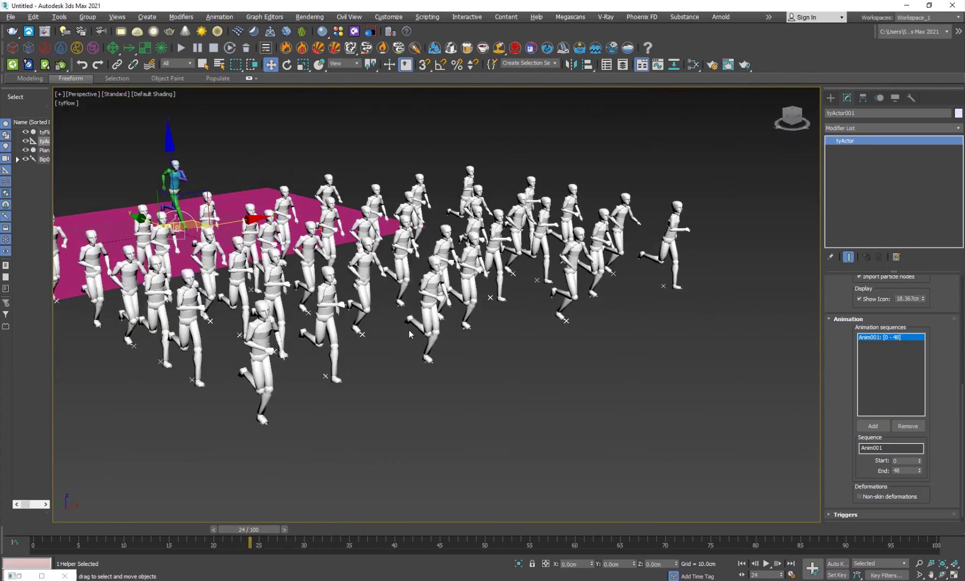
scroll(406, 329, up, 5)
scroll(299, 310, down, 6)
middle_drag(296, 310, 377, 344)
scroll(333, 380, up, 3)
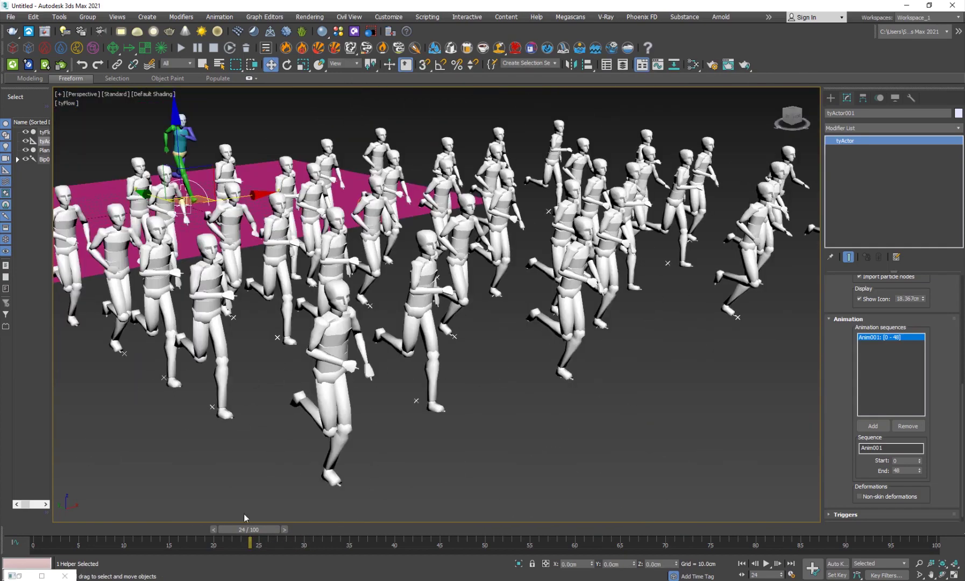
- Play the crowd animation from the start, view it from a distance, and stop and scrub back to frame 7
drag(280, 536, 38, 534)
key(/)
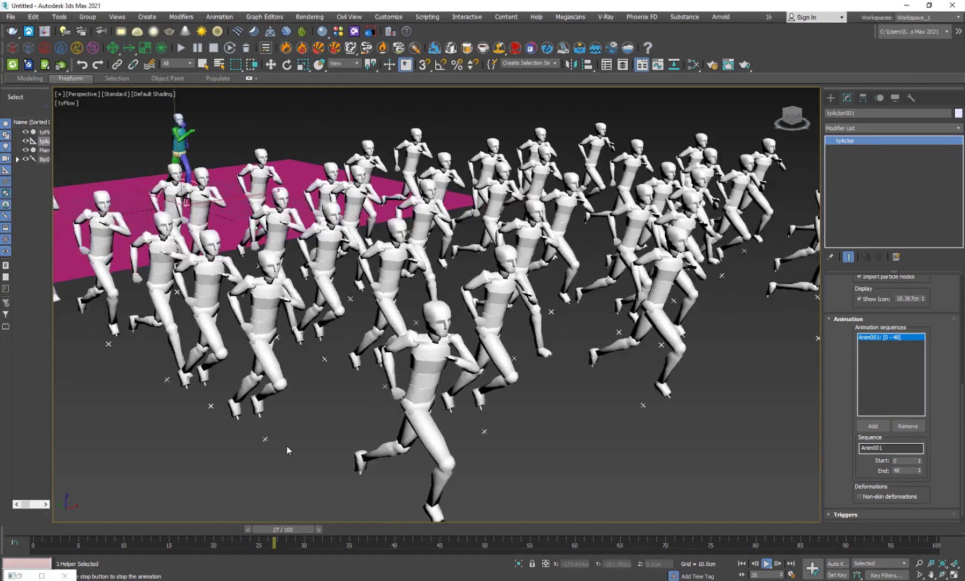
scroll(287, 445, down, 8)
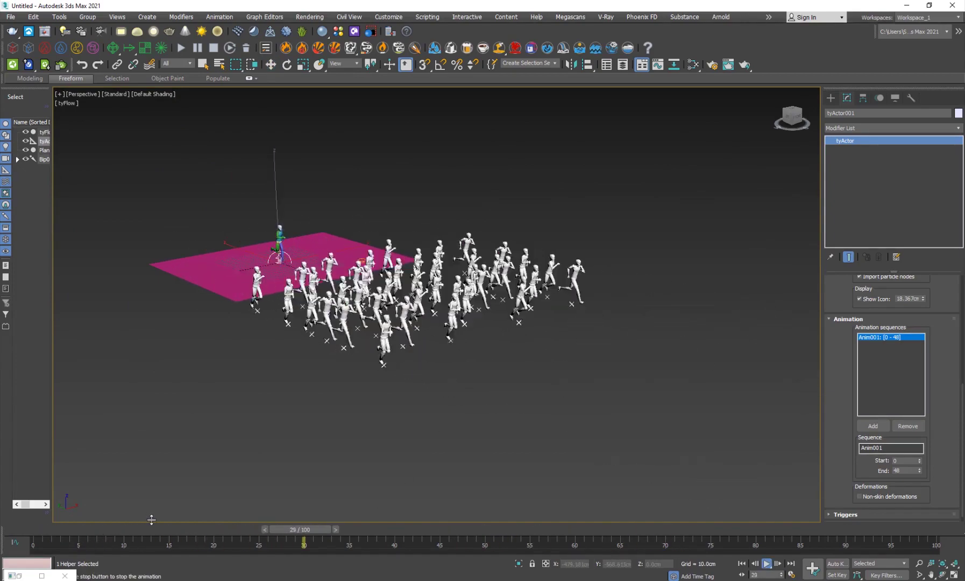
key(/)
key(w)
drag(212, 529, 271, 524)
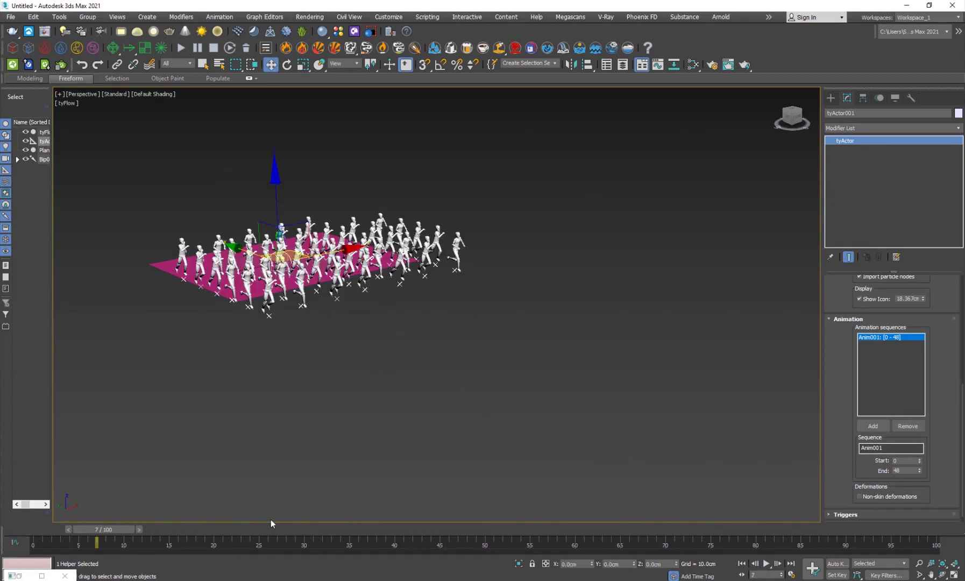
- Examine the runners up close and from a lower angle, and advance the animation to frame 11
scroll(318, 301, up, 10)
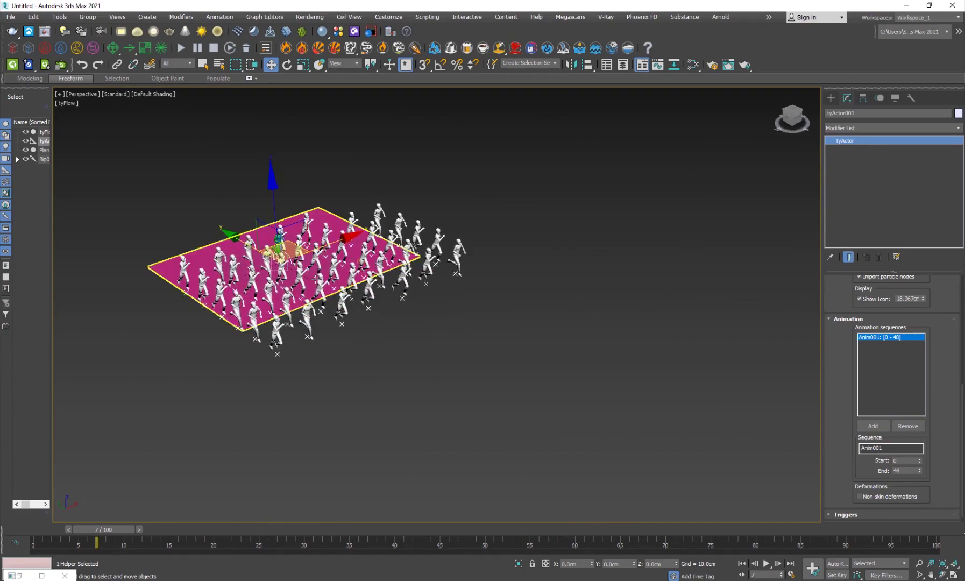
scroll(368, 268, down, 4)
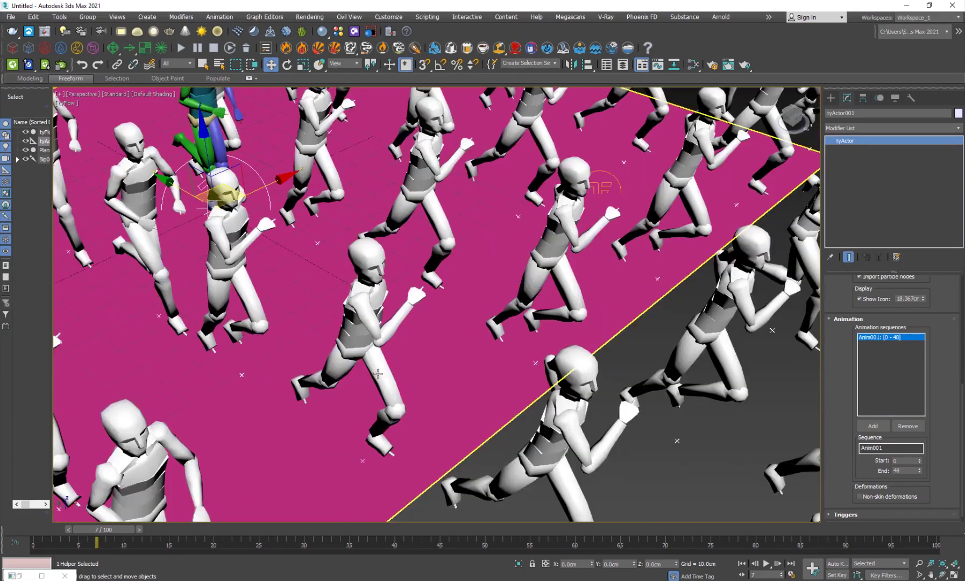
alt+middle_drag(378, 373, 306, 362)
scroll(338, 312, down, 5)
drag(103, 528, 139, 530)
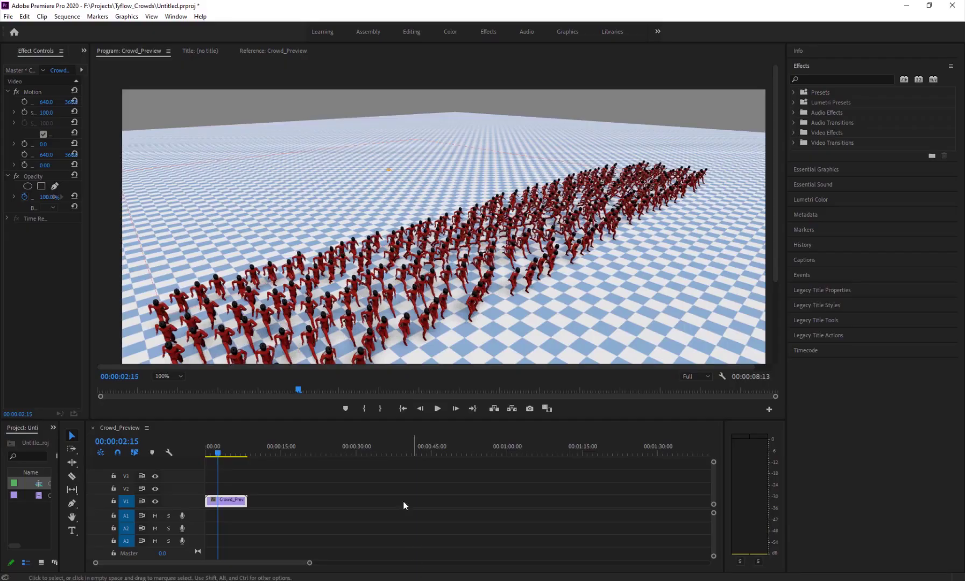
- Play the Crowd_Preview sequence in Adobe Premiere Pro, stop it, and return to the crowd in 3ds Max
click(225, 451)
click(213, 454)
key(space)
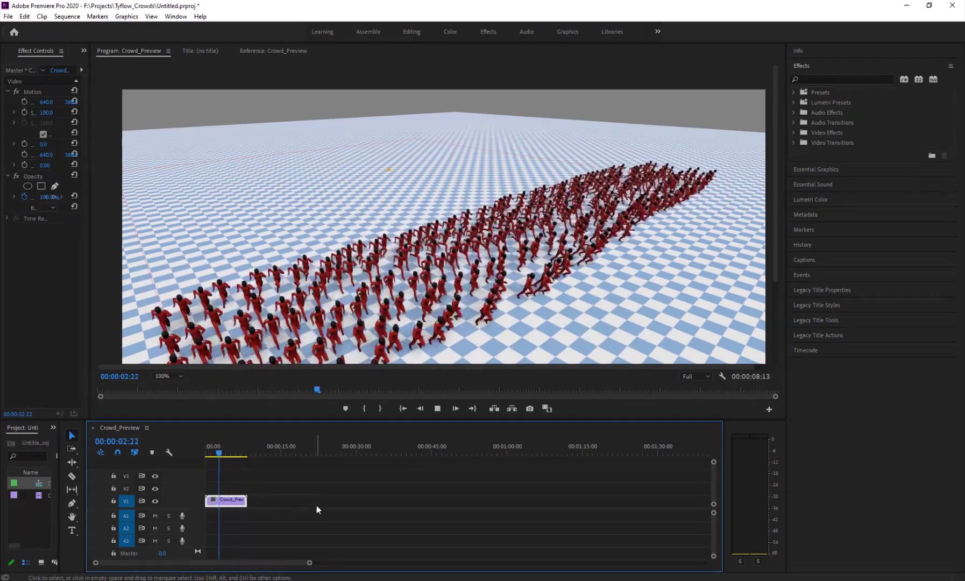
key(space)
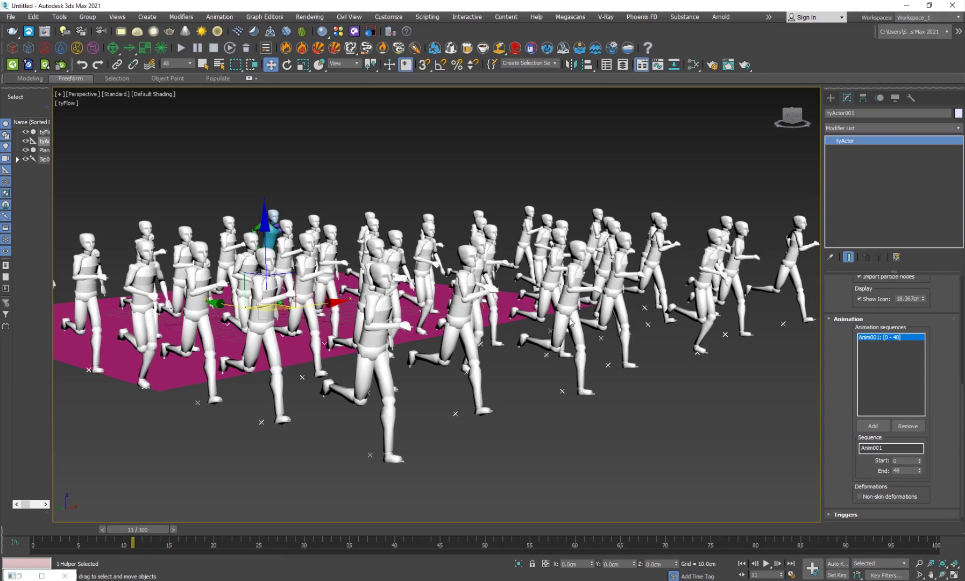
middle_drag(421, 347, 459, 358)
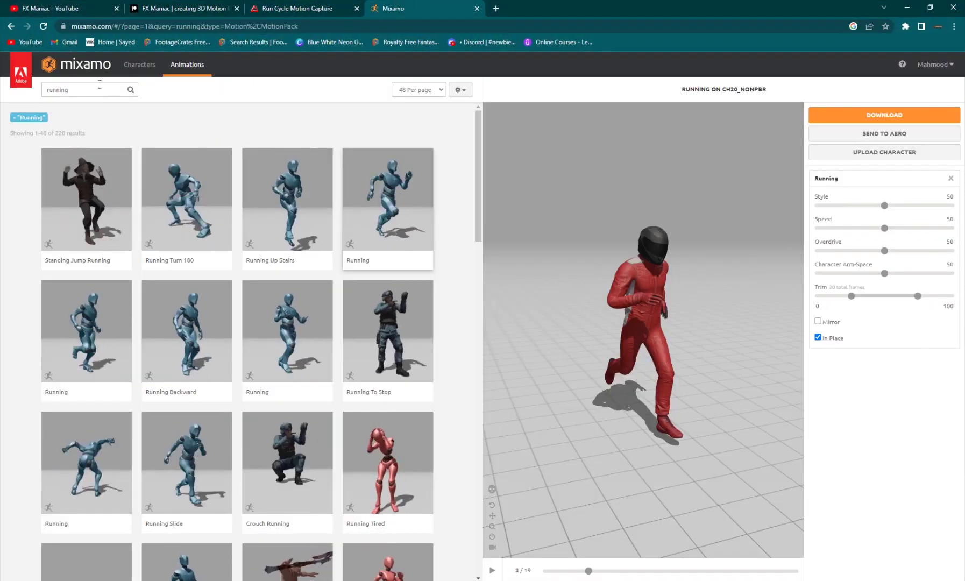
- Switch to Mixamo's character library in the browser, clear the "running" search and browse the available characters
click(144, 69)
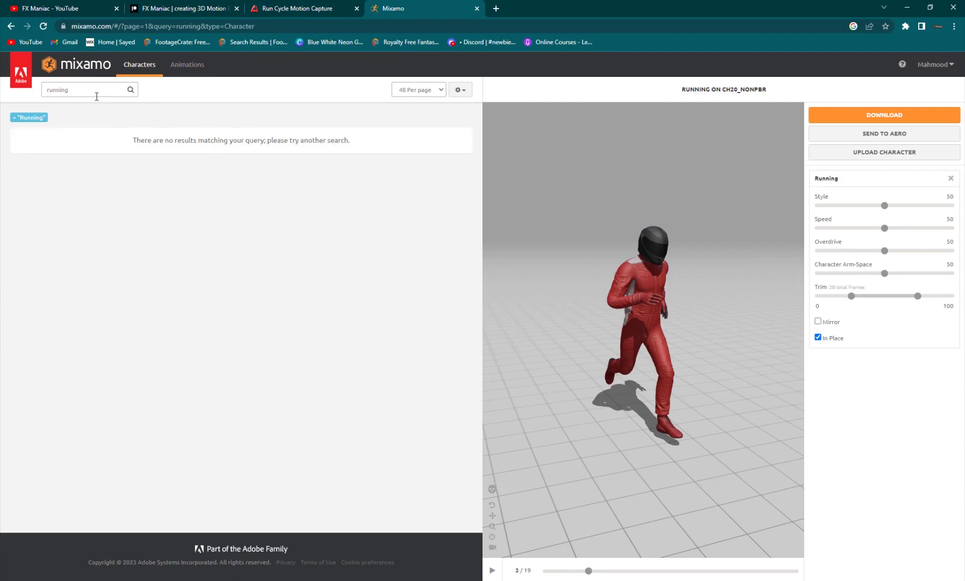
key(BackSpace)
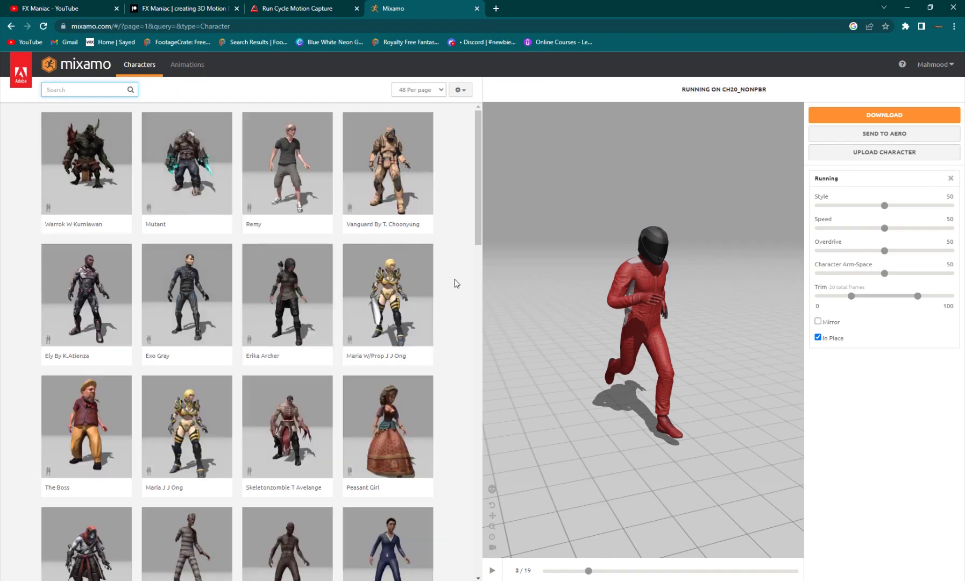
scroll(280, 315, down, 3)
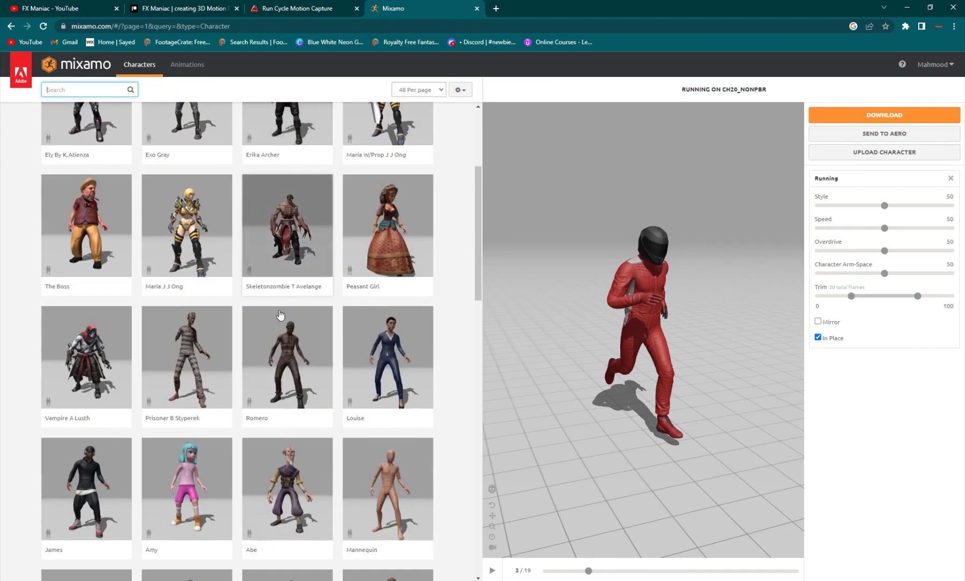
scroll(280, 315, down, 7)
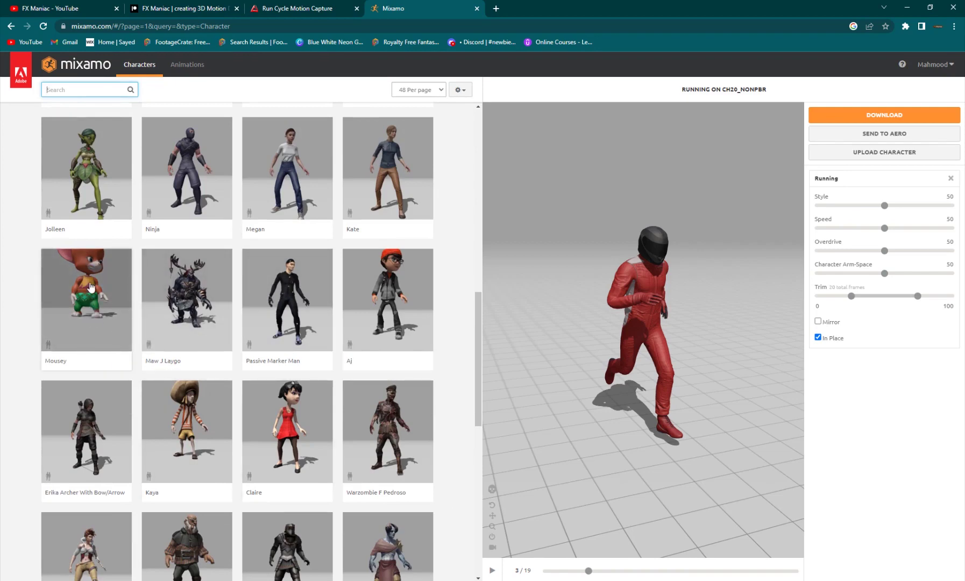
scroll(78, 161, down, 2)
scroll(312, 382, down, 9)
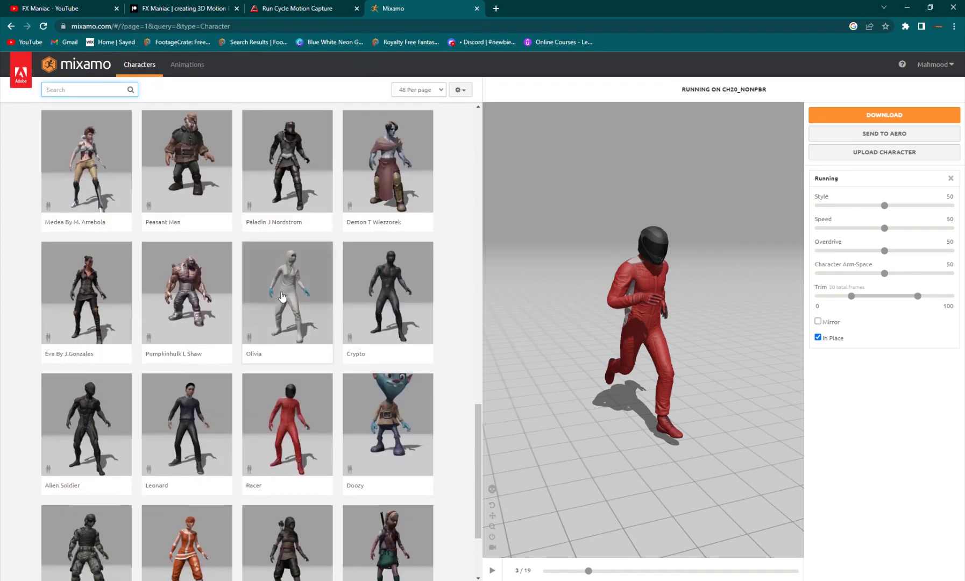
scroll(312, 353, up, 10)
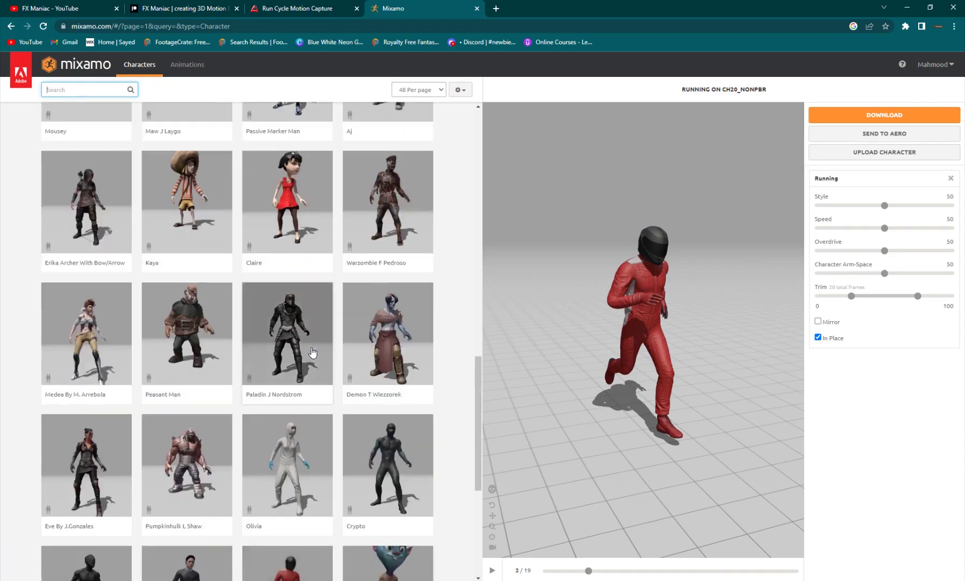
- Search Mixamo's animations for "running" and apply the Running animation to the racing-suit character with In Place enabled
click(186, 64)
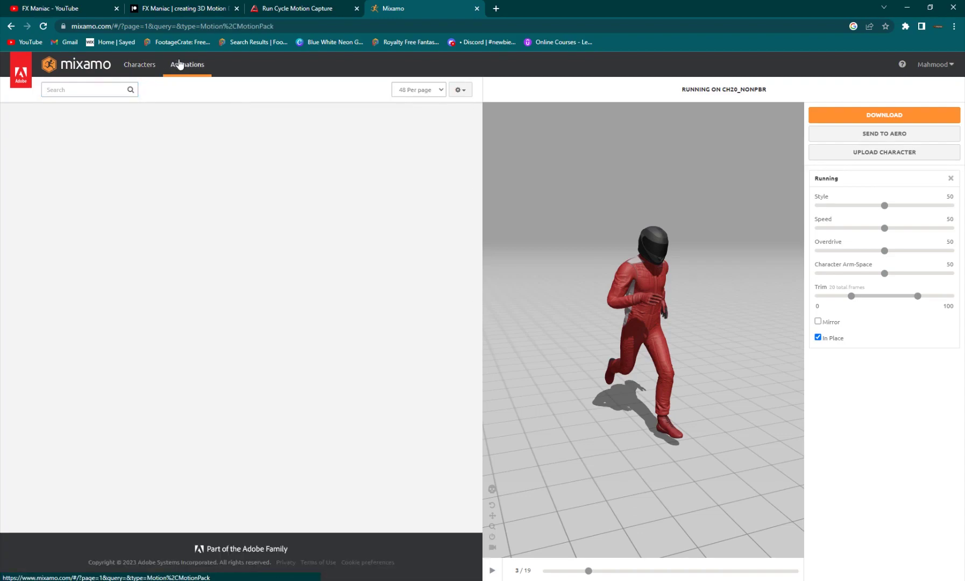
click(66, 87)
text(running)
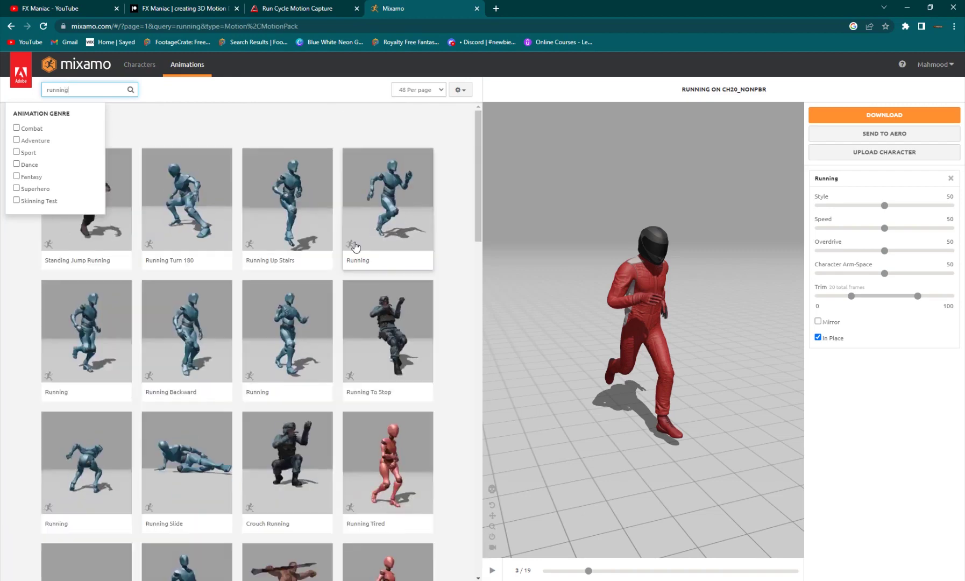
click(385, 207)
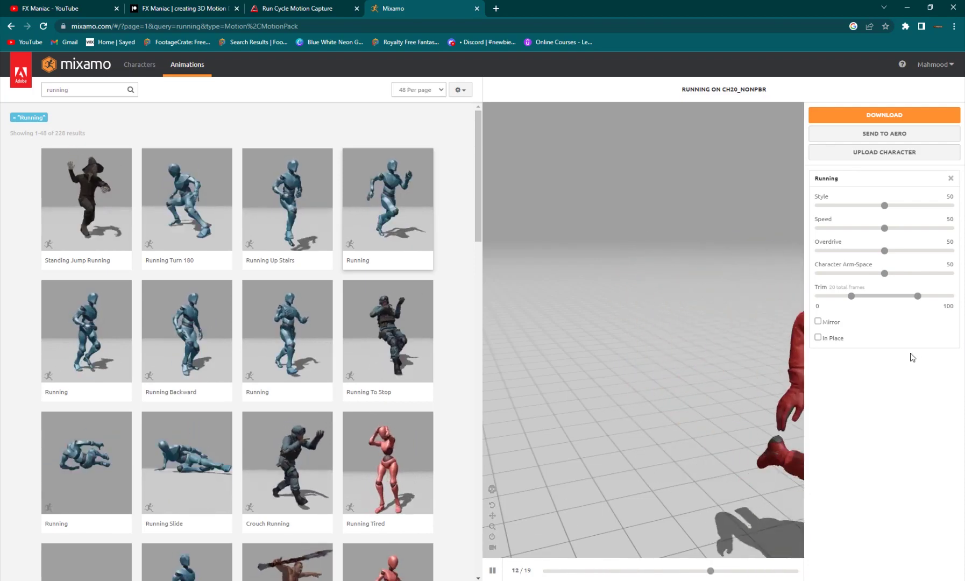
click(818, 337)
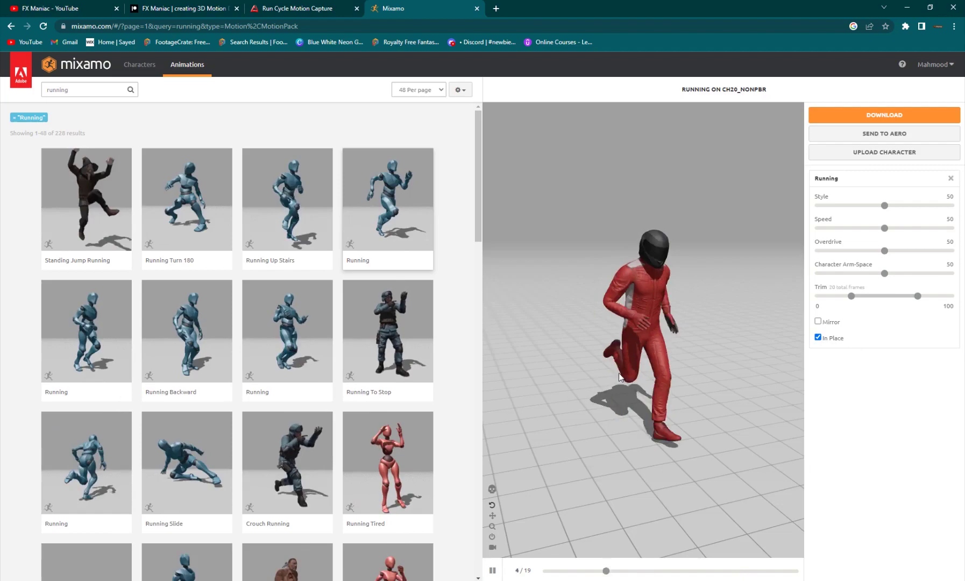
- Examine the running character up close and from several angles, and review the FBX download settings without downloading
drag(619, 372, 659, 294)
scroll(660, 294, up, 3)
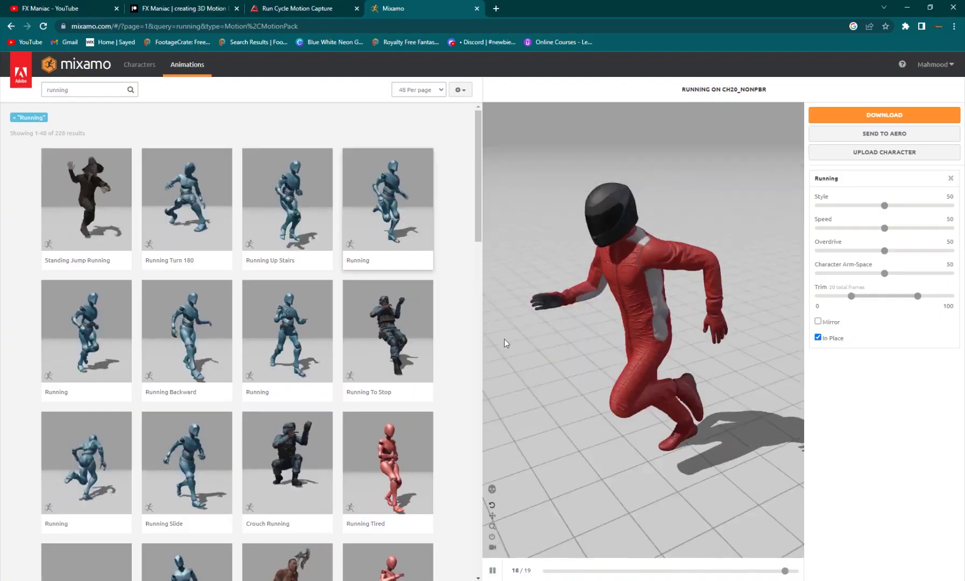
drag(542, 345, 821, 152)
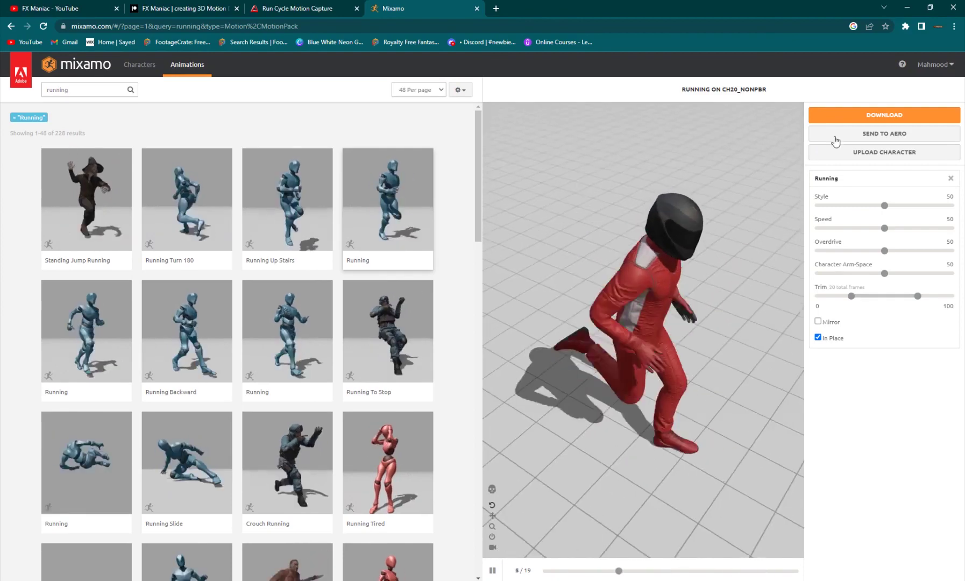
click(830, 115)
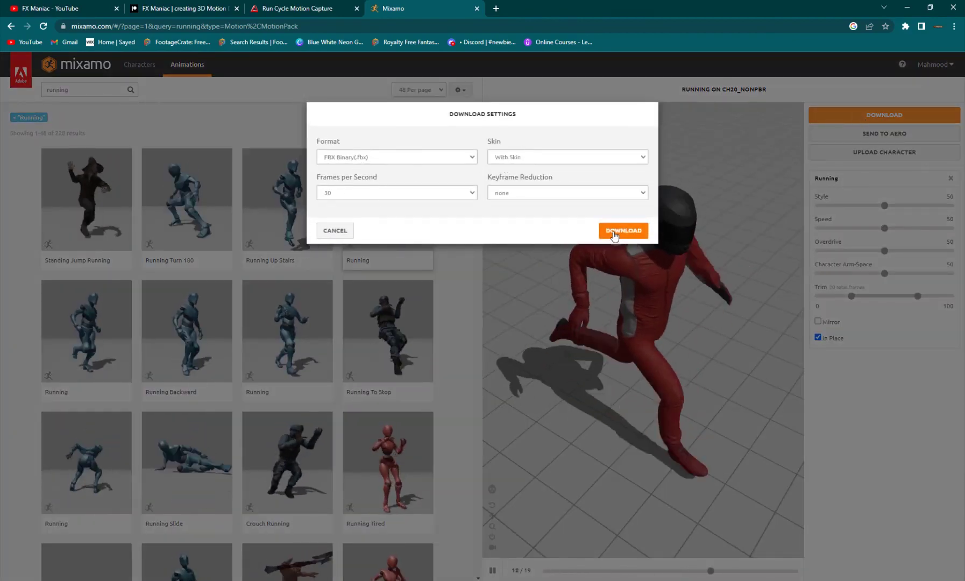
click(335, 230)
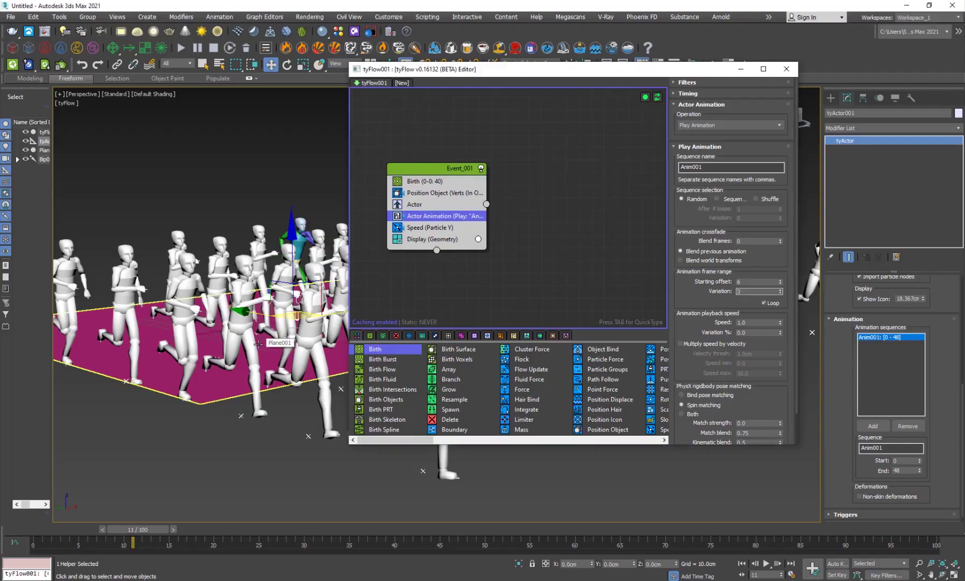
- Switch to the Tyflow_Crowds folder, locate Running.fbx, copy the folder's path and return to 3ds Max
key(alt+Tab)
click(671, 211)
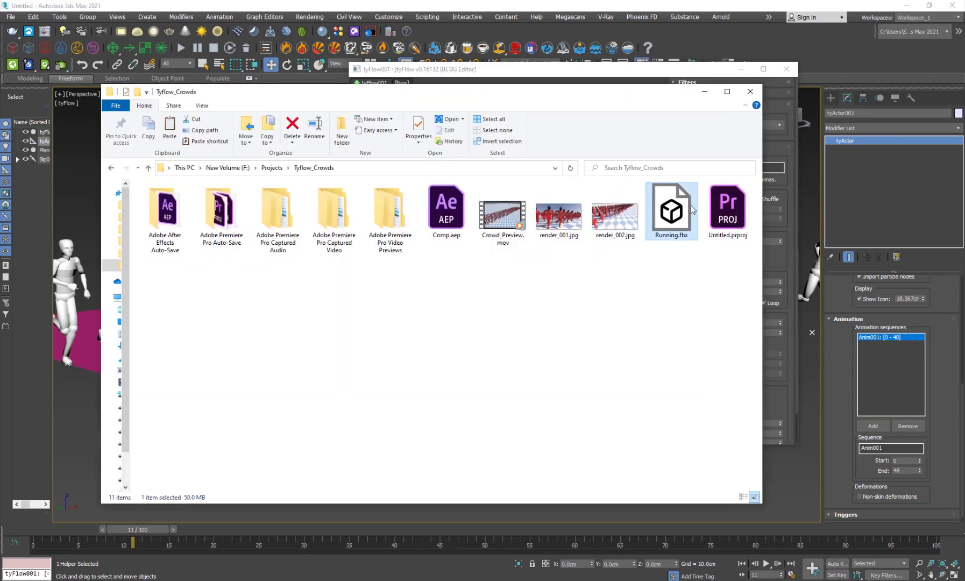
click(438, 168)
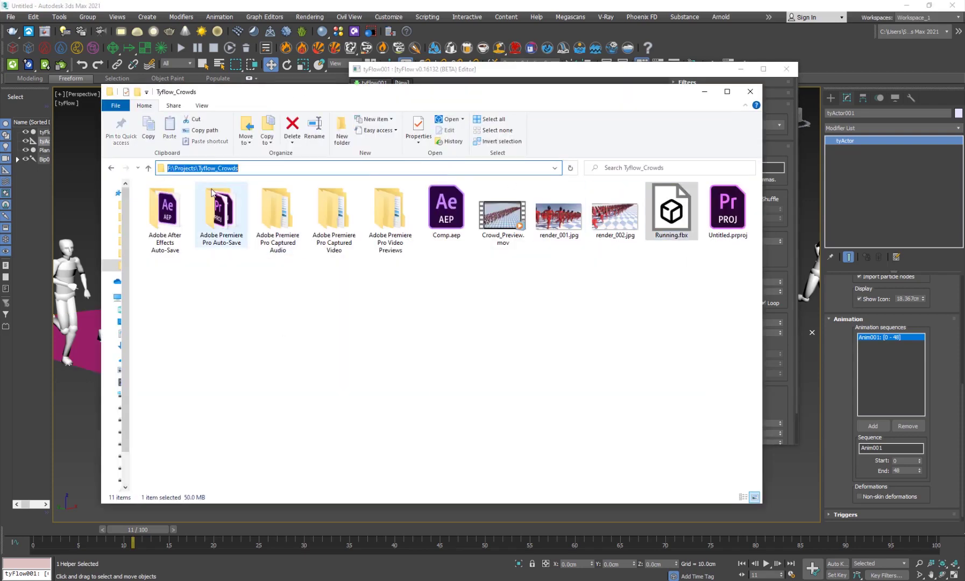
click(259, 4)
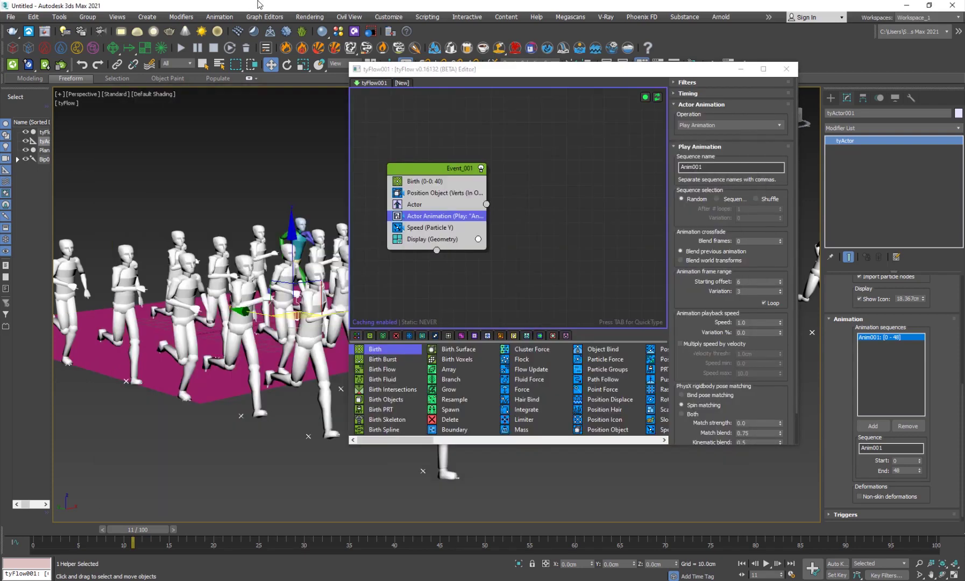
- Merge Running.fbx from the Tyflow_Crowds folder into the scene, showing all file types and accepting the FBX import settings
click(19, 21)
mouse_move(97, 156)
click(153, 167)
key(ctrl+v)
key(Return)
click(127, 570)
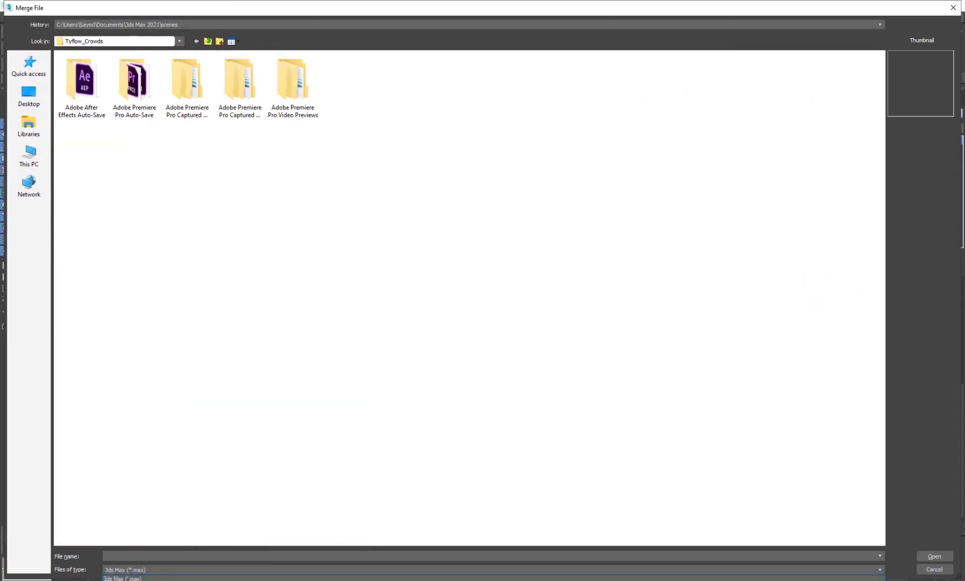
click(127, 580)
double_click(558, 84)
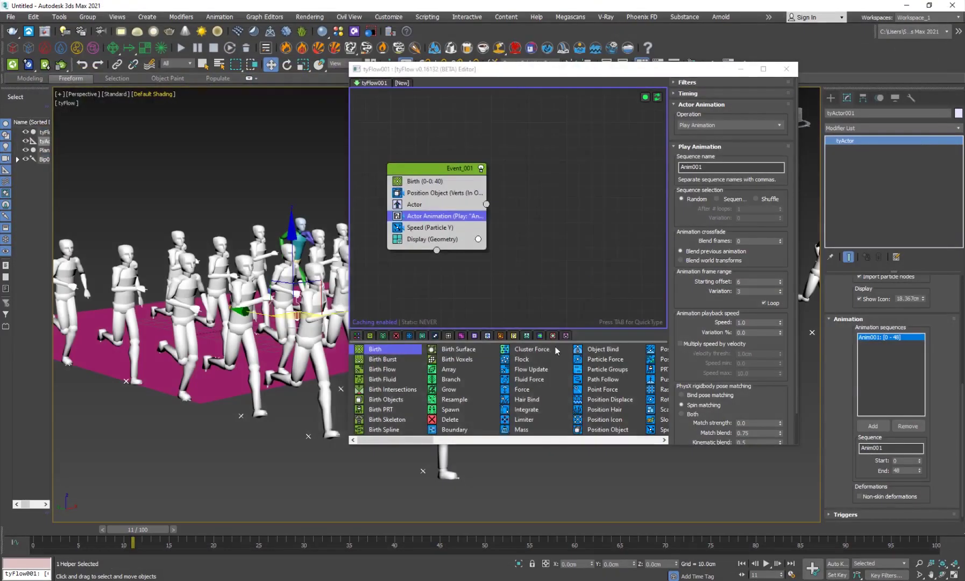
click(559, 427)
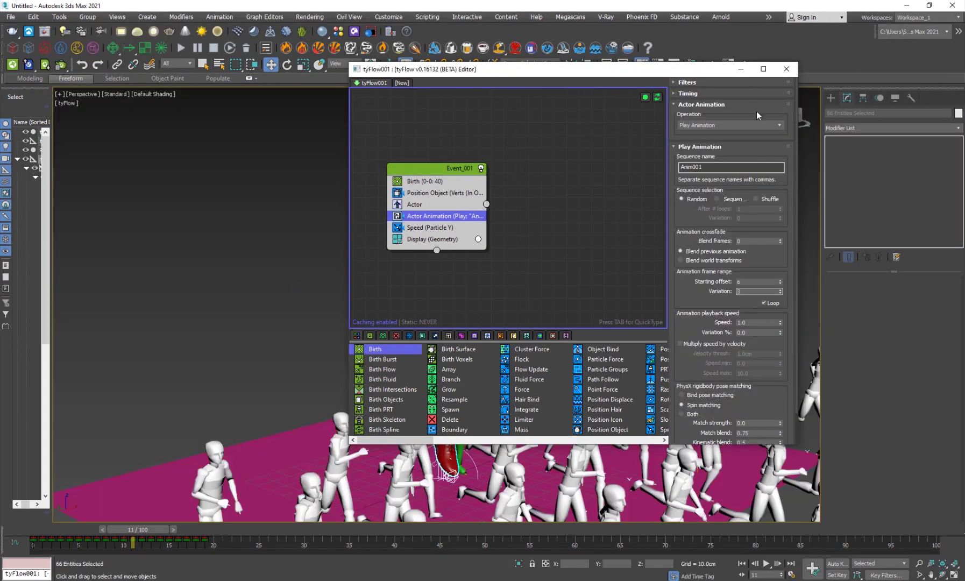
- Close the tyFlow editor and set the imported character's X position to 0
click(786, 69)
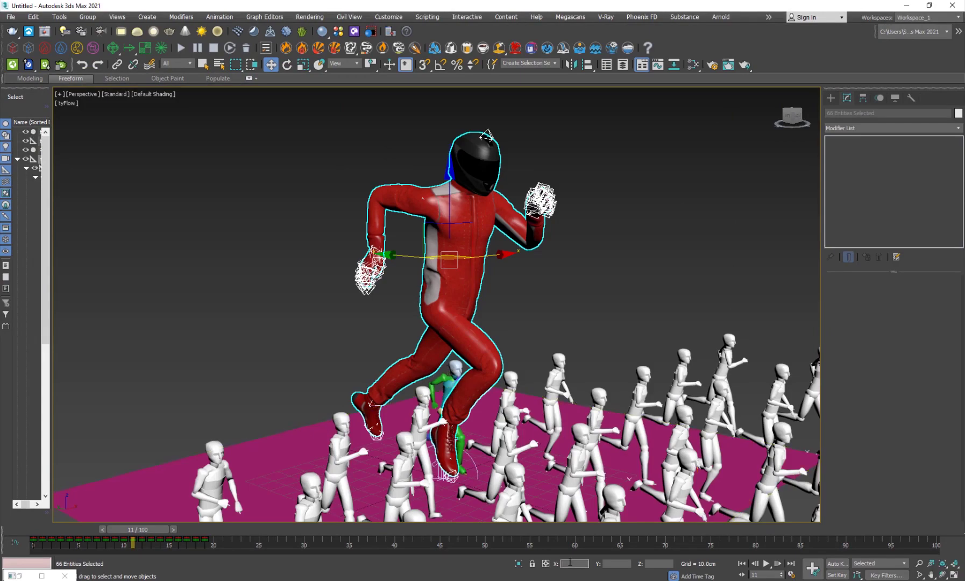
text(0)
key(Tab)
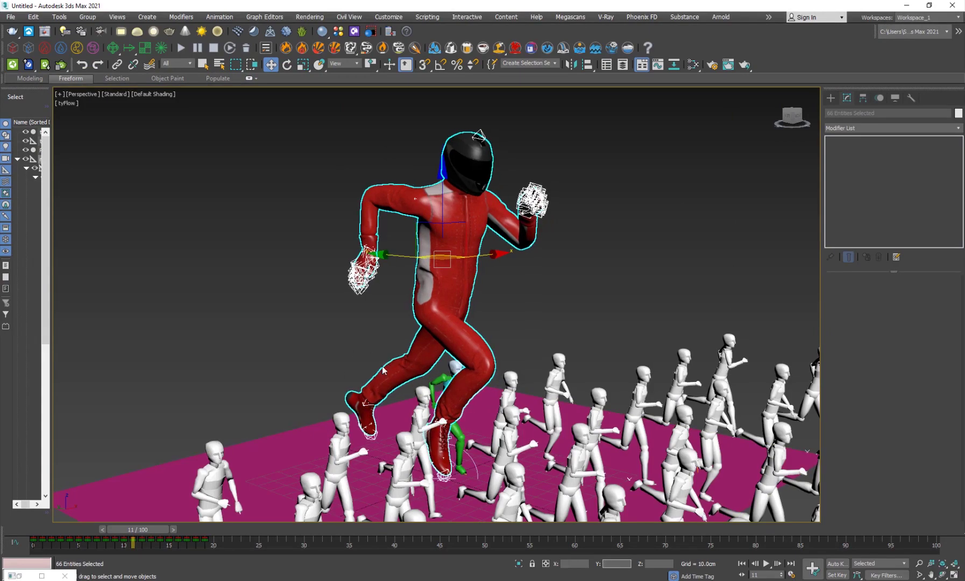
middle_drag(382, 370, 343, 317)
scroll(320, 308, down, 5)
scroll(343, 330, up, 4)
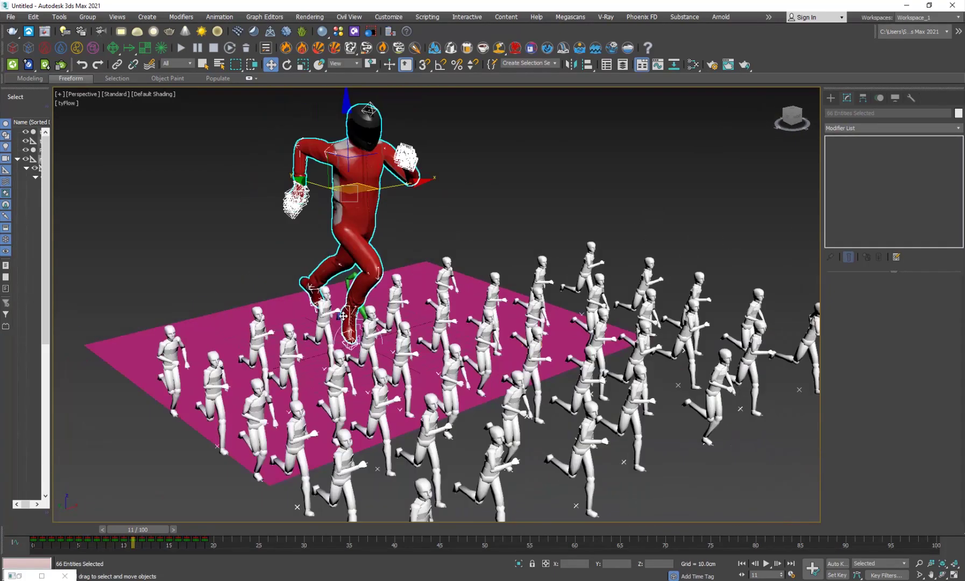
- Return to frame 0, select the tyActor and remove all of its rig nodes
drag(63, 531, 12, 537)
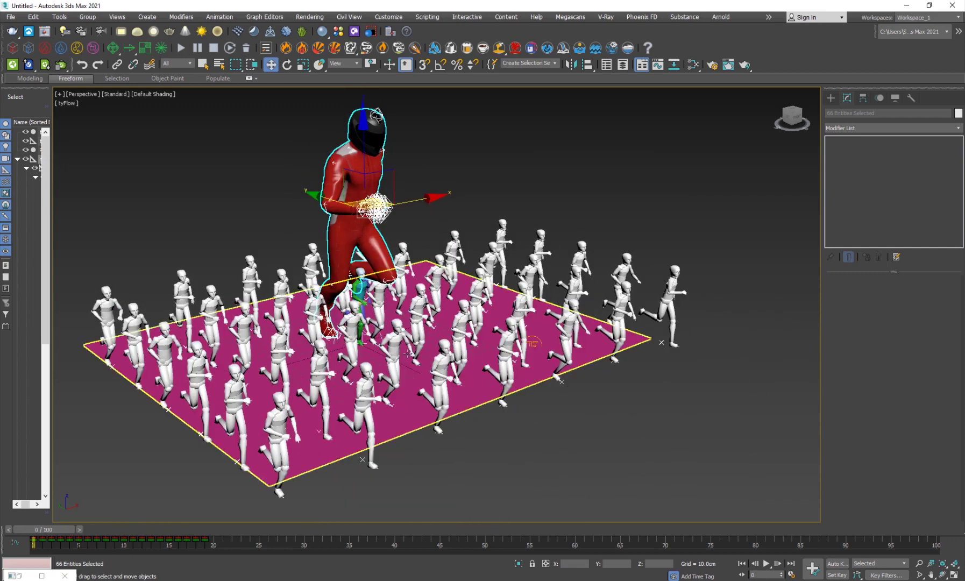
click(383, 330)
click(882, 364)
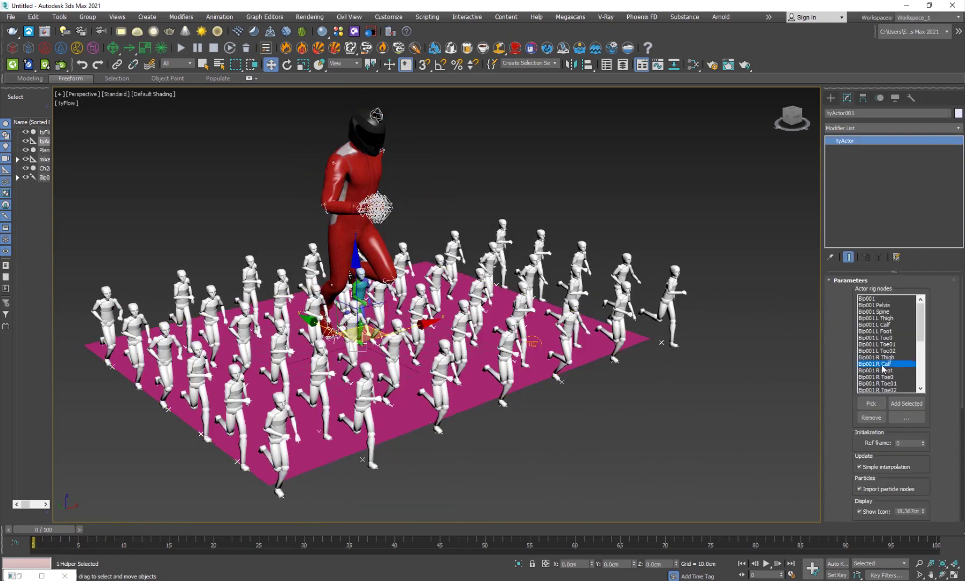
click(906, 418)
click(897, 386)
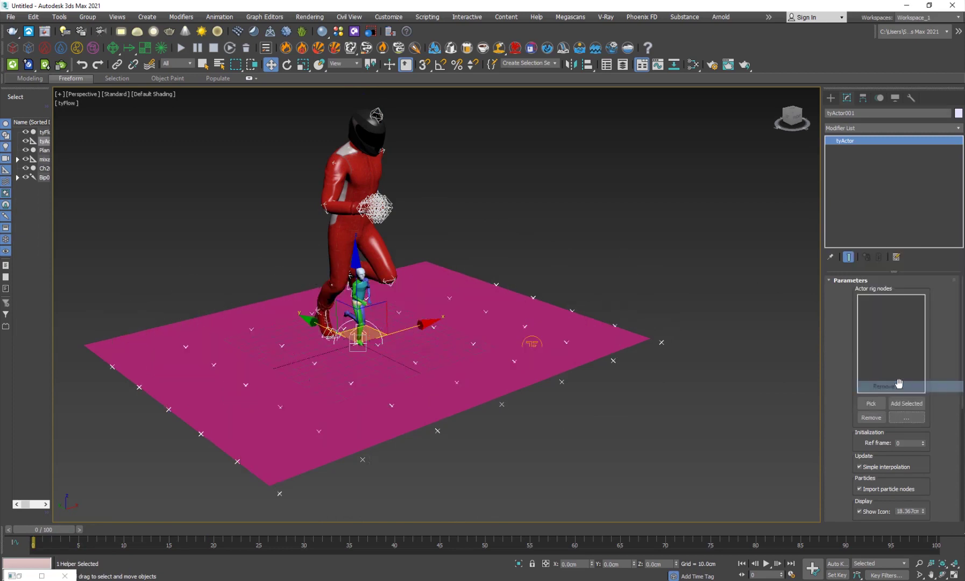
click(906, 417)
click(903, 425)
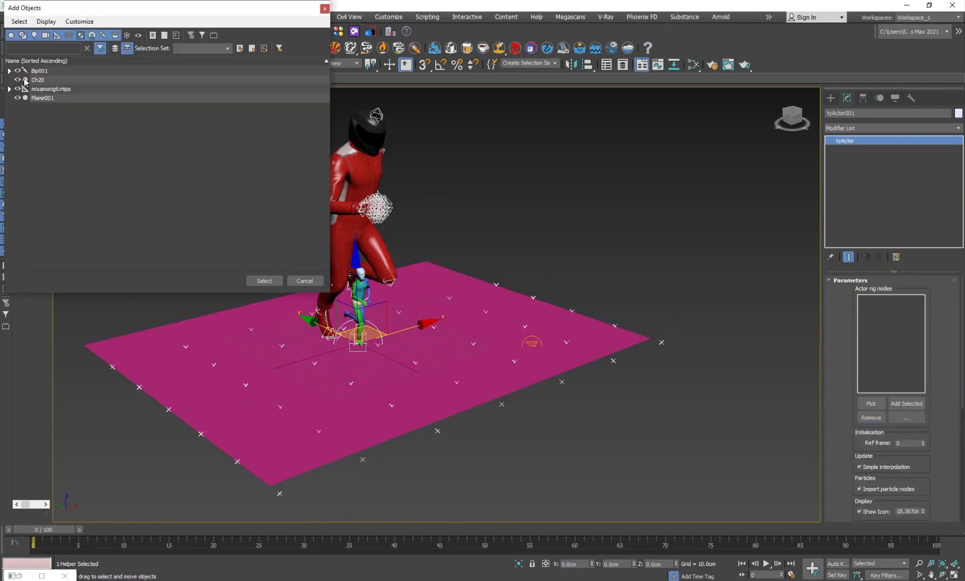
click(23, 21)
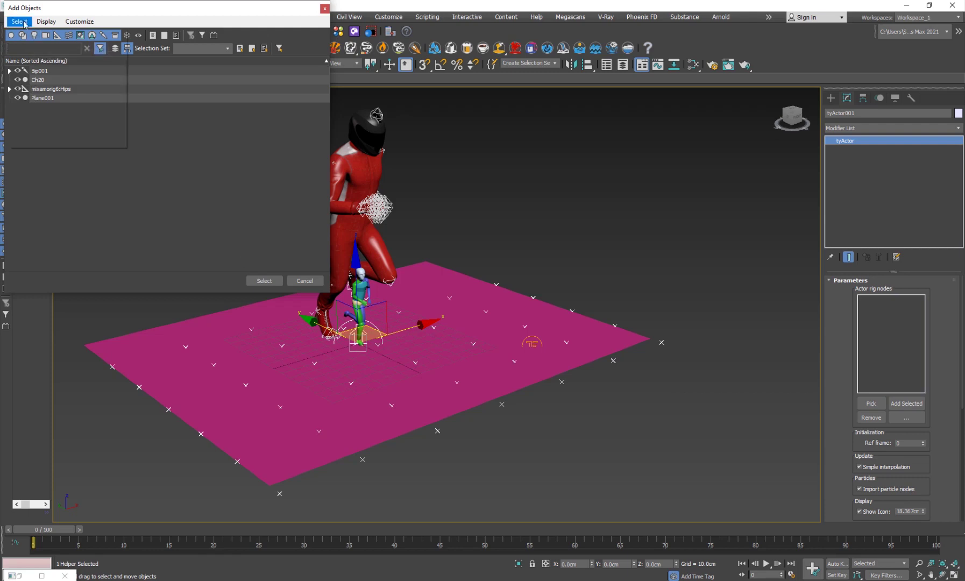
click(264, 222)
click(304, 280)
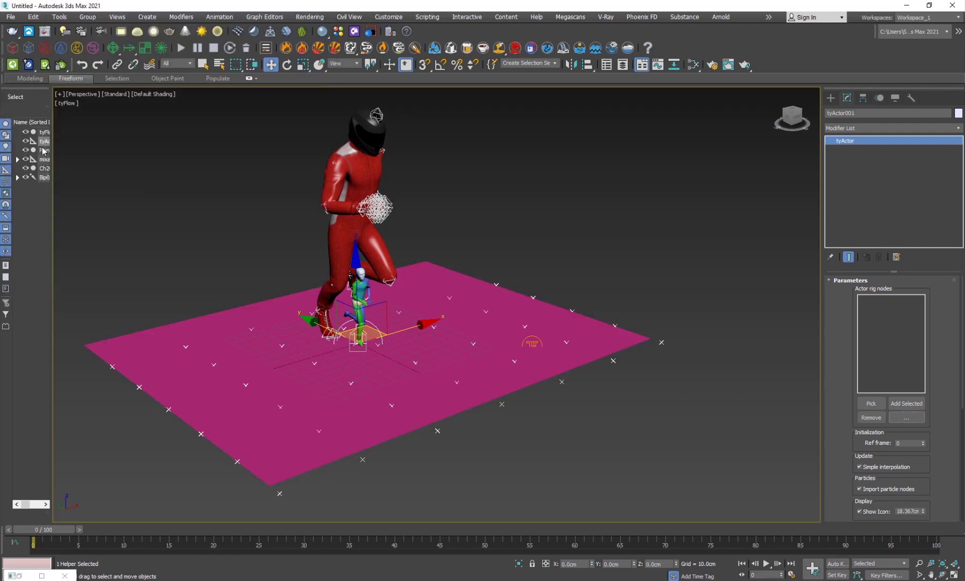
- Delete the original Bip001 biped from the scene and select the tyActor again
click(44, 178)
key(Delete)
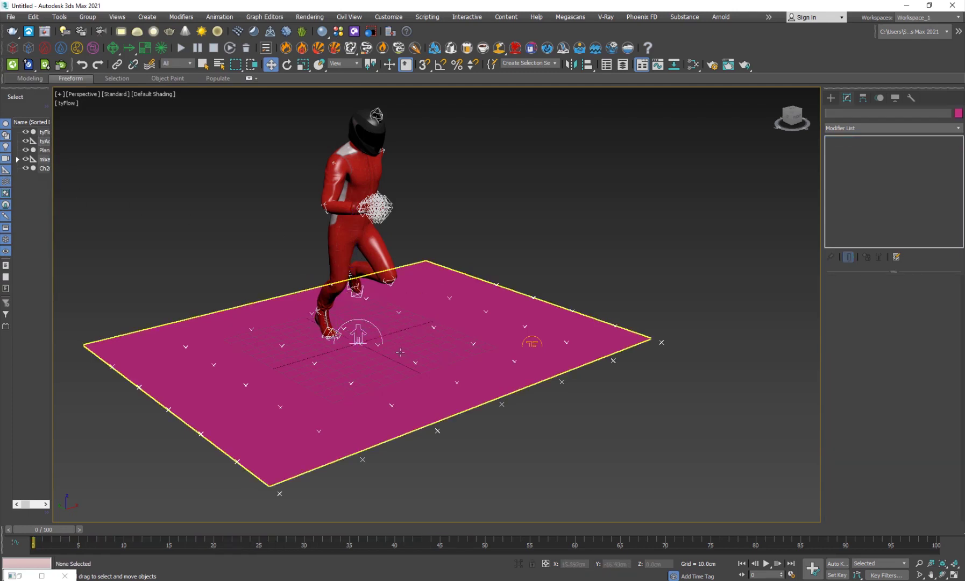
click(473, 398)
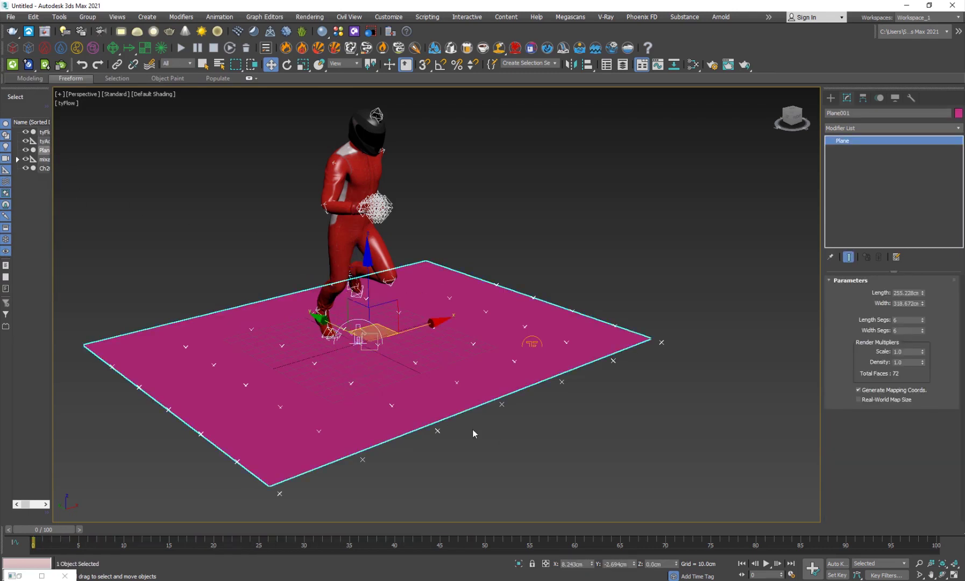
click(357, 336)
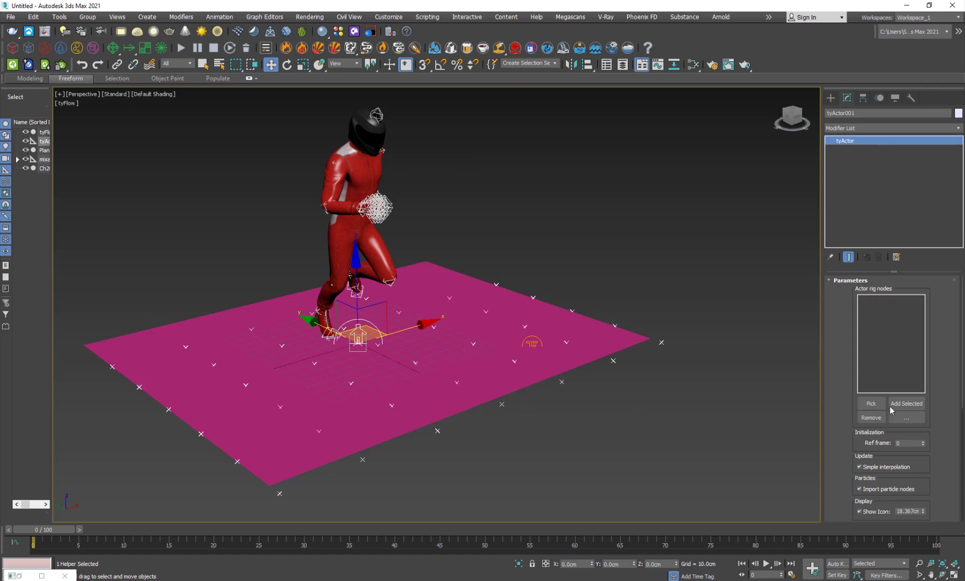
- Add the Ch20 mesh and all mixamorig6 bones to the tyActor's rig nodes, excluding Plane001
click(906, 417)
click(874, 423)
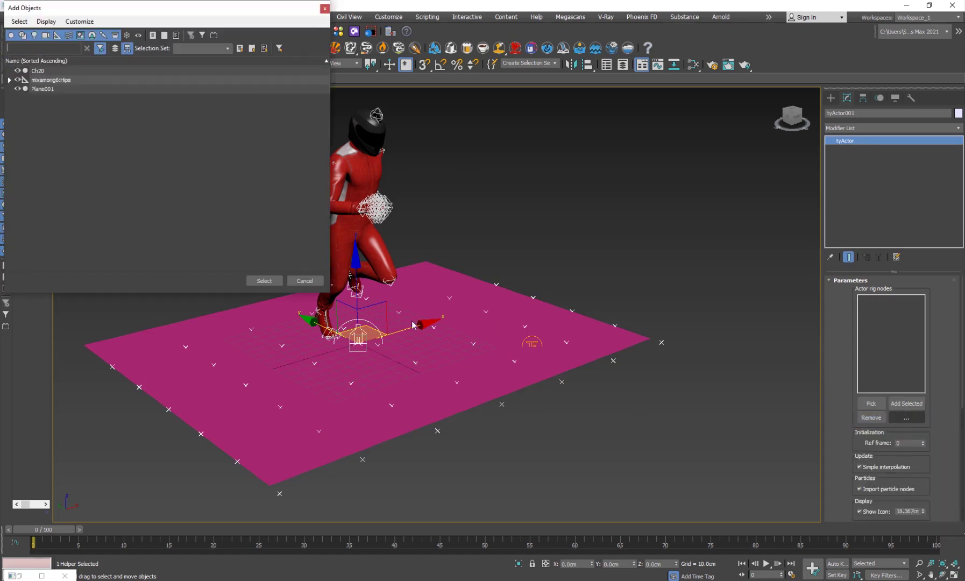
click(20, 21)
click(32, 30)
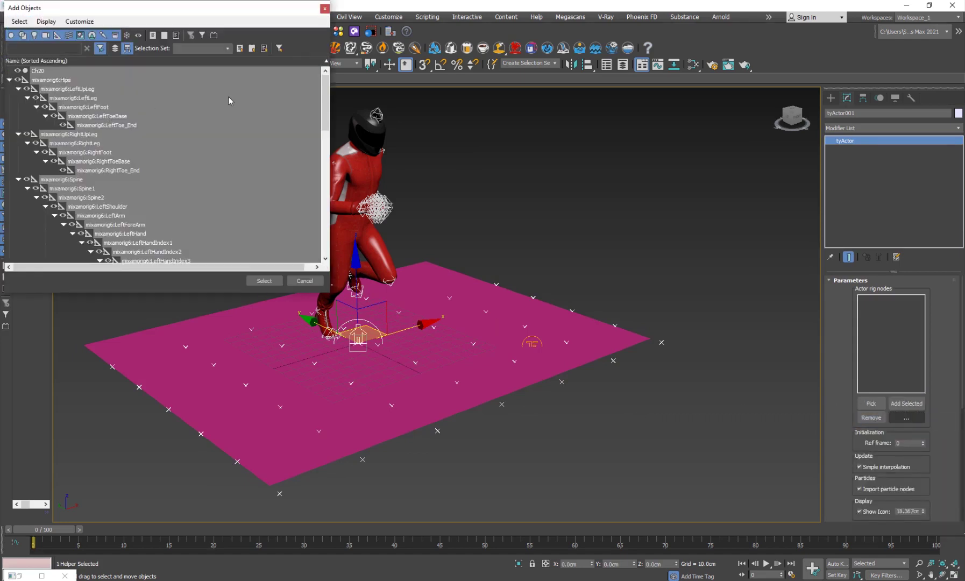
drag(326, 99, 325, 231)
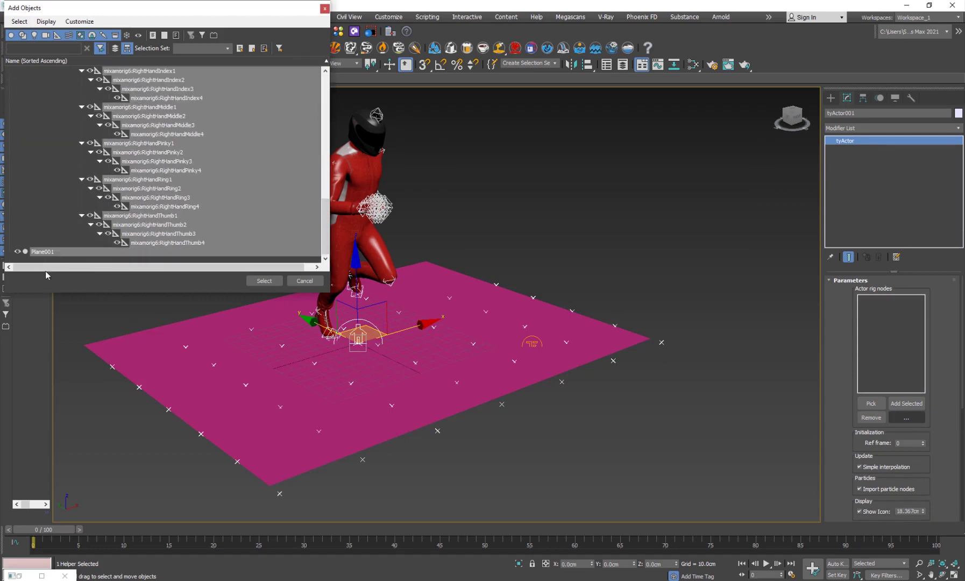
ctrl+click(58, 253)
scroll(212, 148, up, 15)
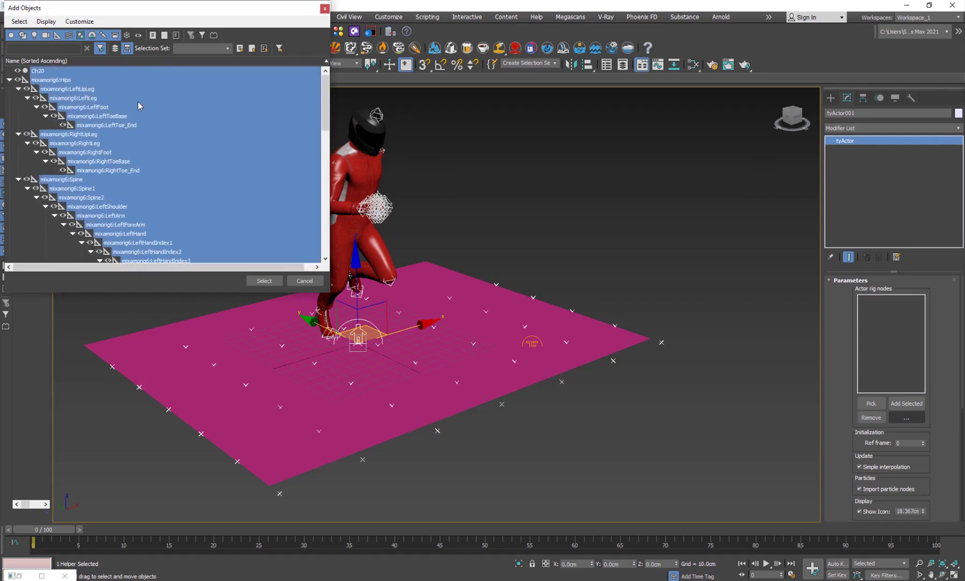
ctrl+click(46, 71)
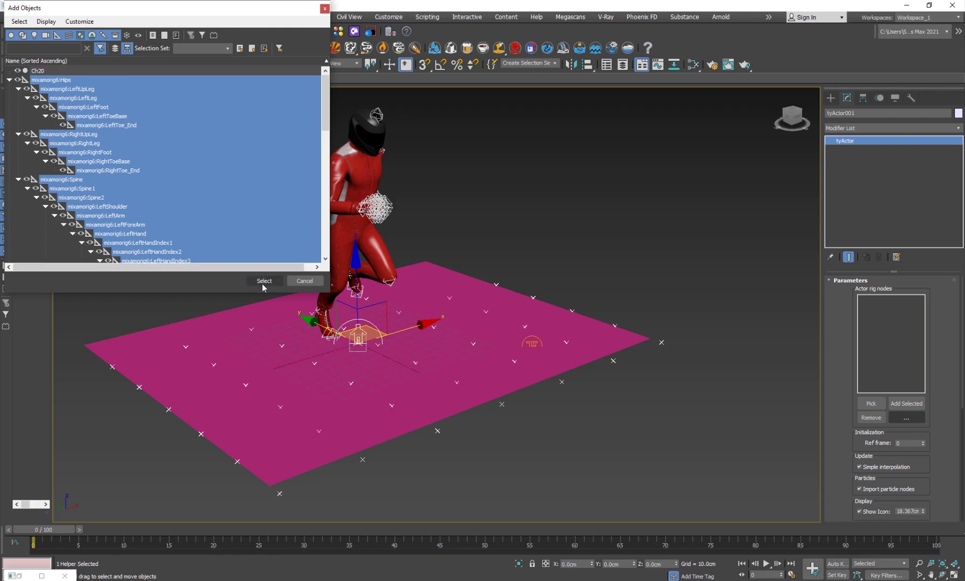
ctrl+click(41, 73)
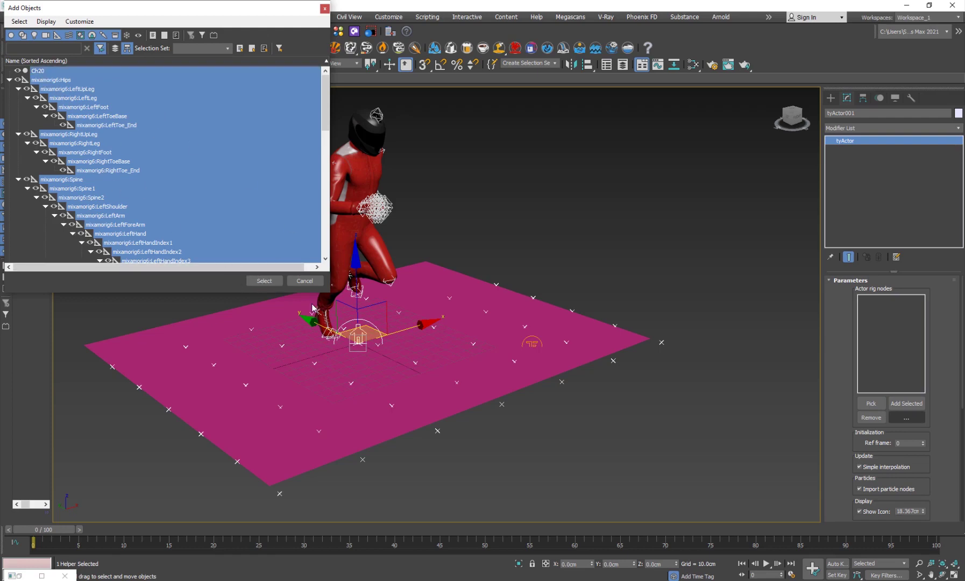
click(264, 281)
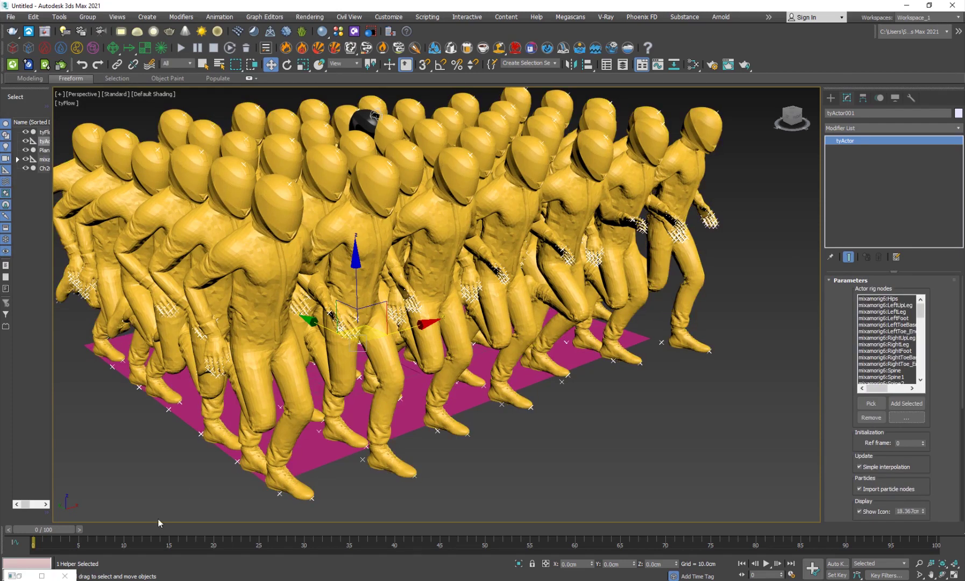
- Check the running clip's frame range on Mixamo and set the end frame of the tyActor's Anim001 sequence to 19
drag(873, 435, 874, 233)
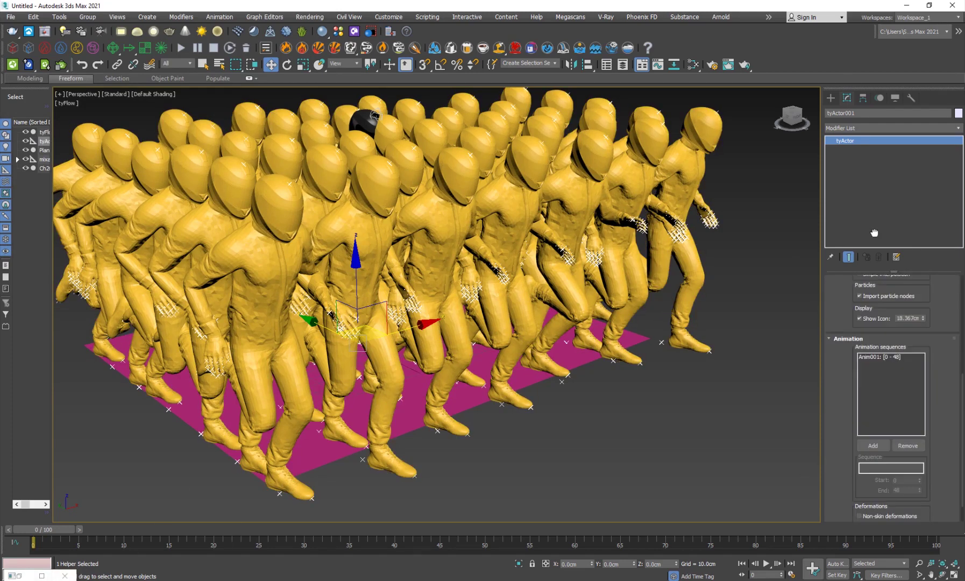
click(884, 358)
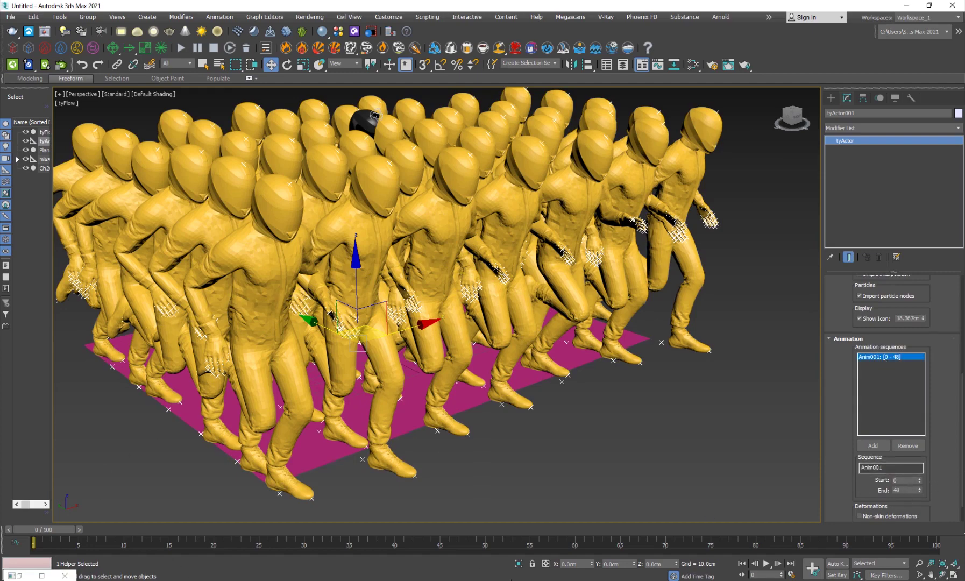
click(514, 579)
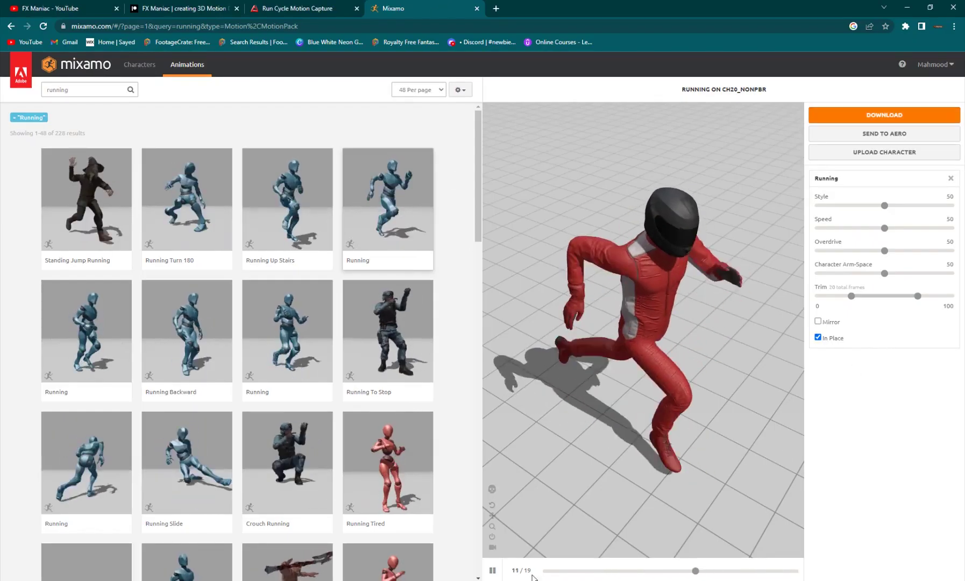
key(alt+Tab)
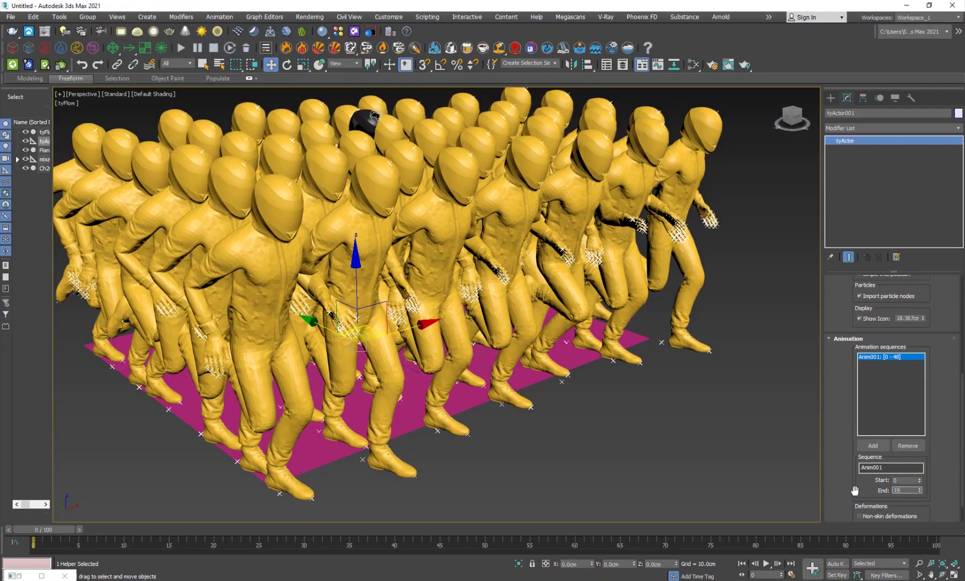
- Restore the tyFlow editor, add a Scale operator below Birth in Event_001 and set its scale value to 30%
click(20, 576)
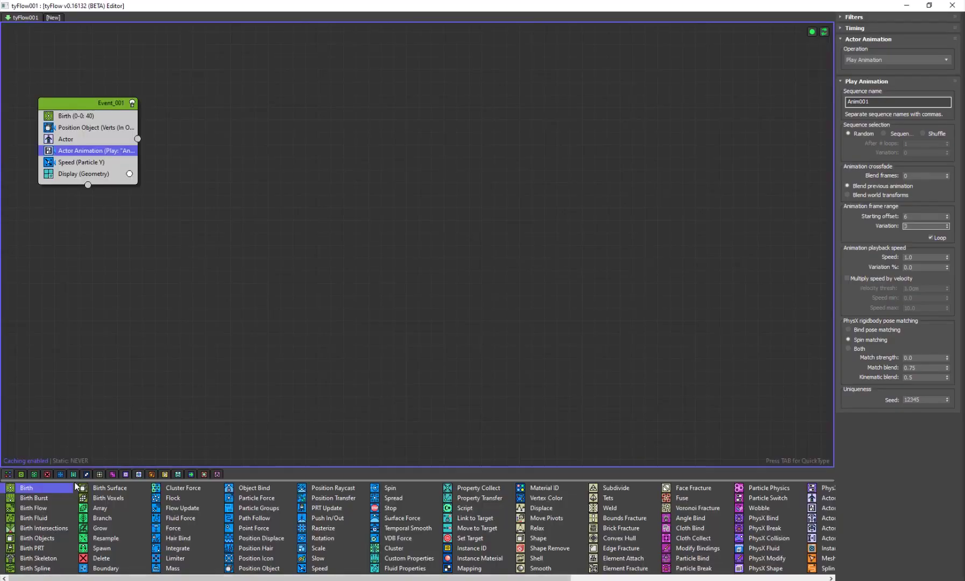
drag(86, 3, 411, 57)
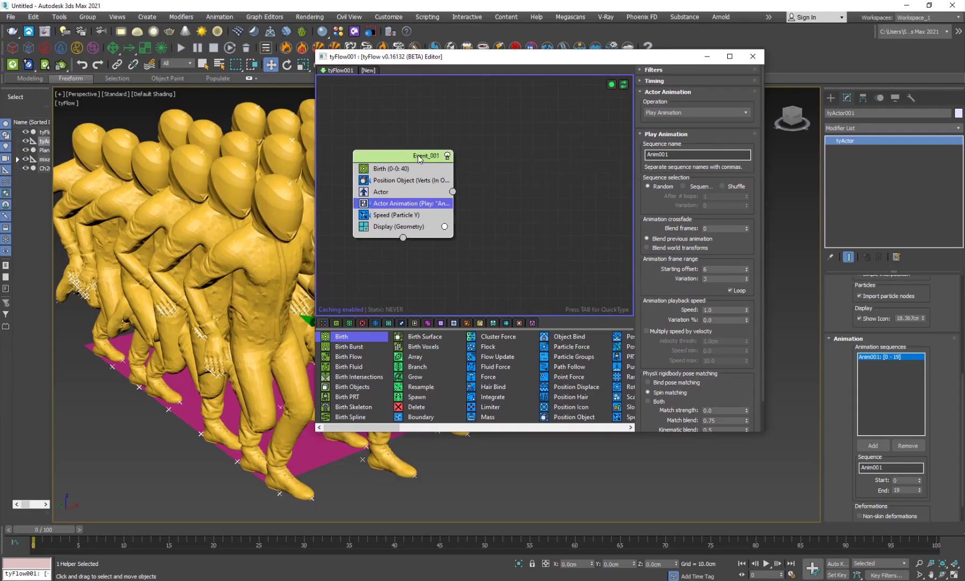
key(Tab)
text(sc)
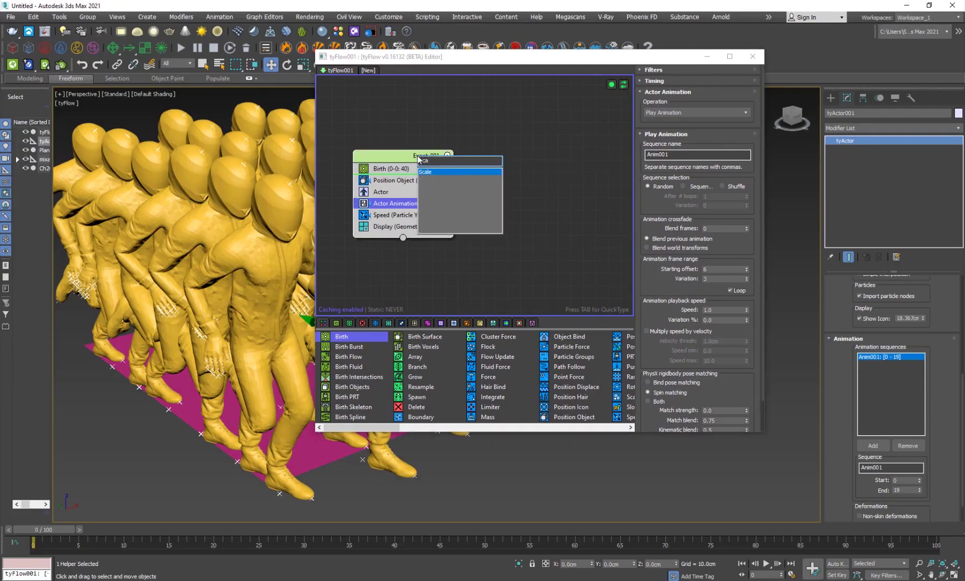
key(Return)
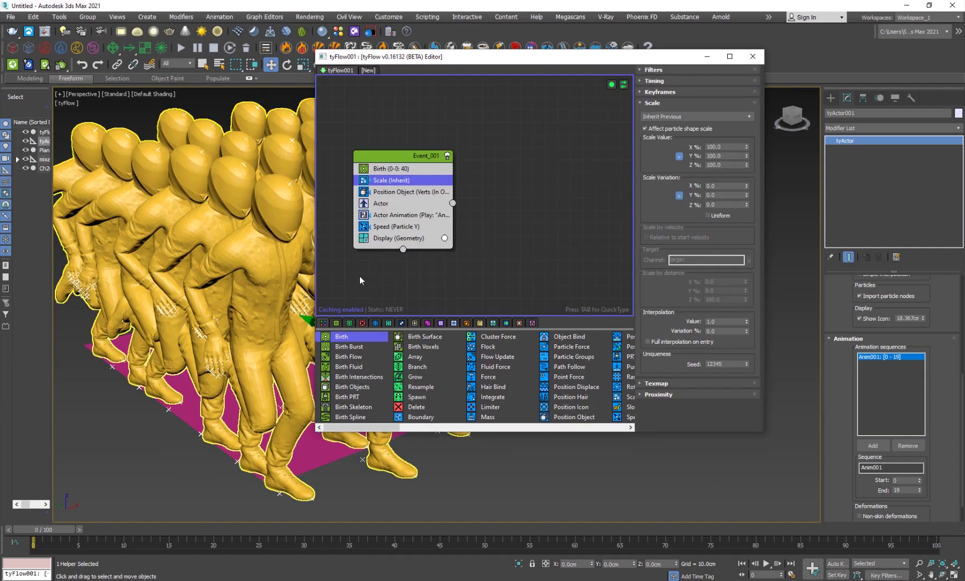
text(30)
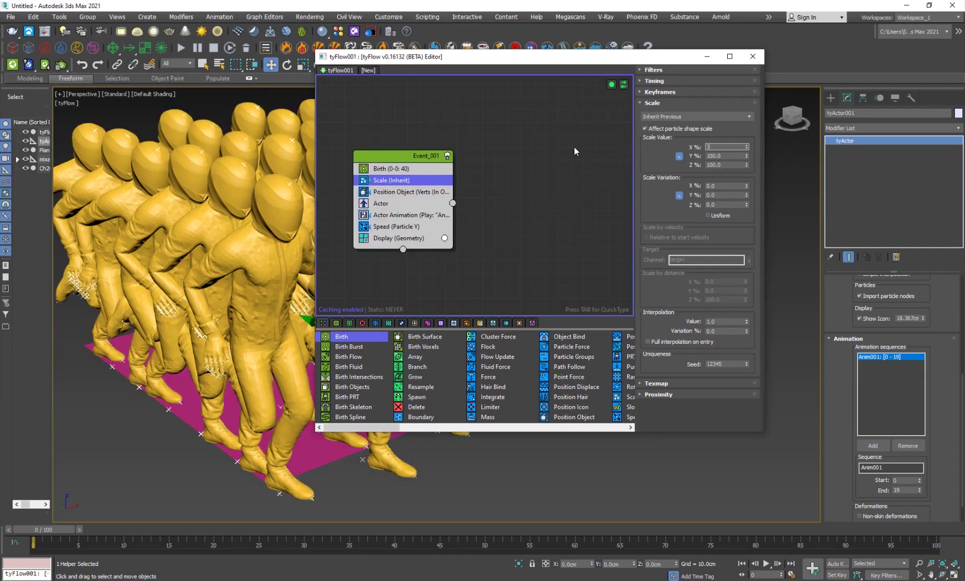
key(Return)
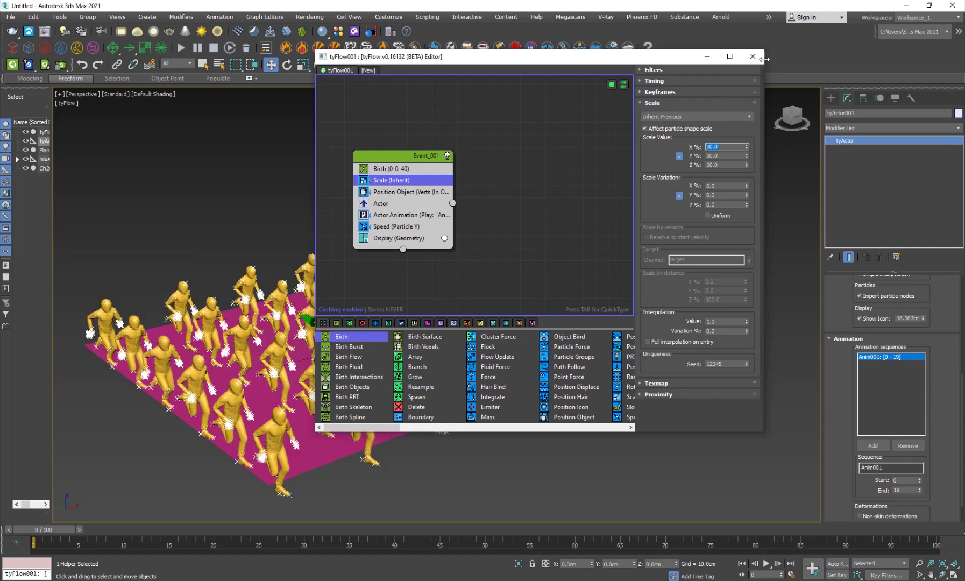
- Disable the Display operator, toggle the Actor operator's Generate Skinned Meshes off and back on, and minimize the tyFlow editor
click(363, 241)
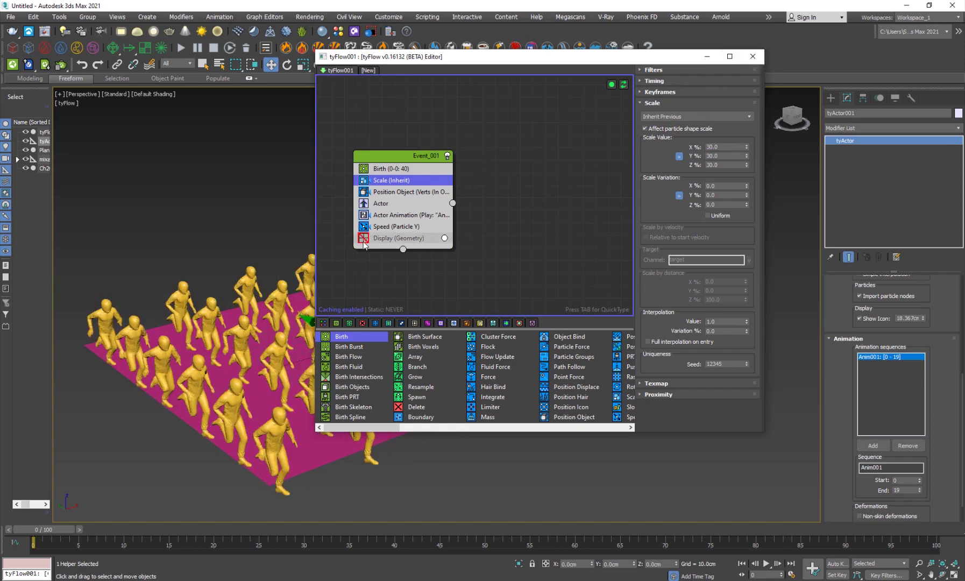
click(391, 205)
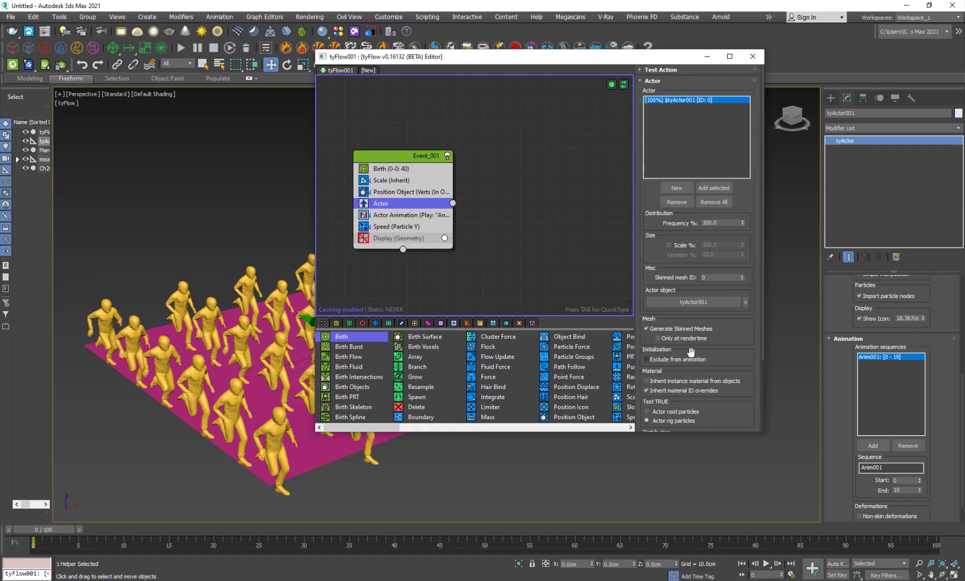
scroll(731, 323, down, 2)
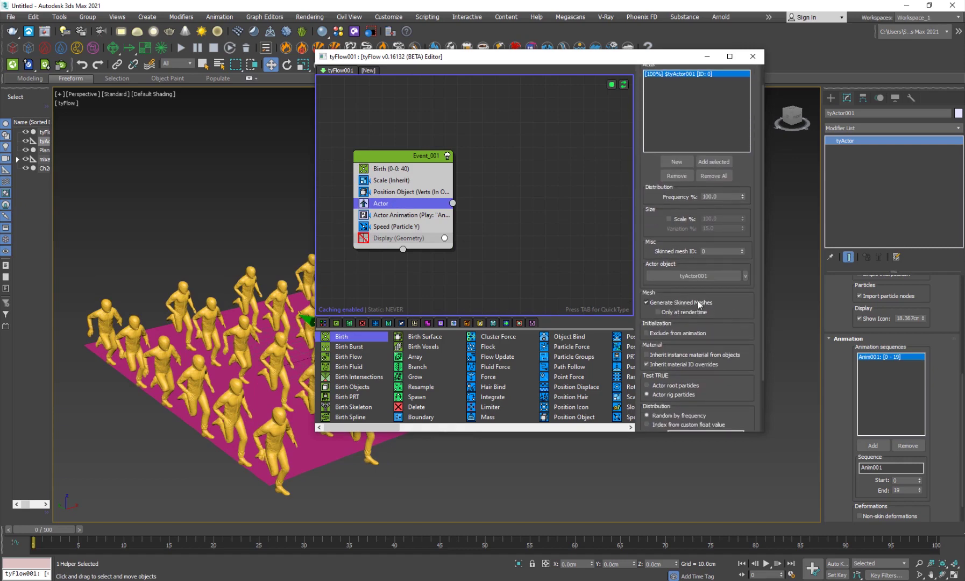
click(647, 302)
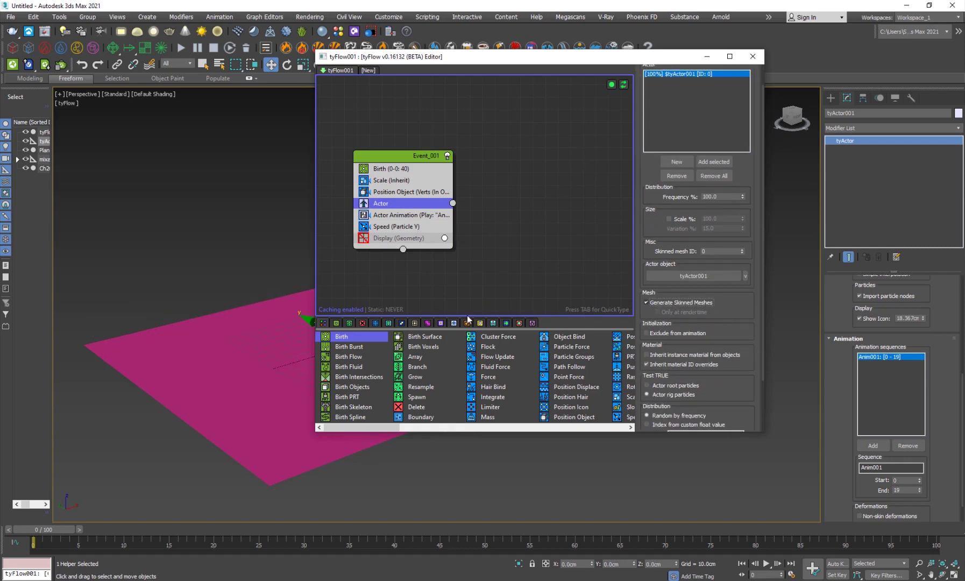
click(706, 56)
- Clear the selection, scrub the timeline to frame 28 and examine the poses and scale of the running crowd
click(96, 508)
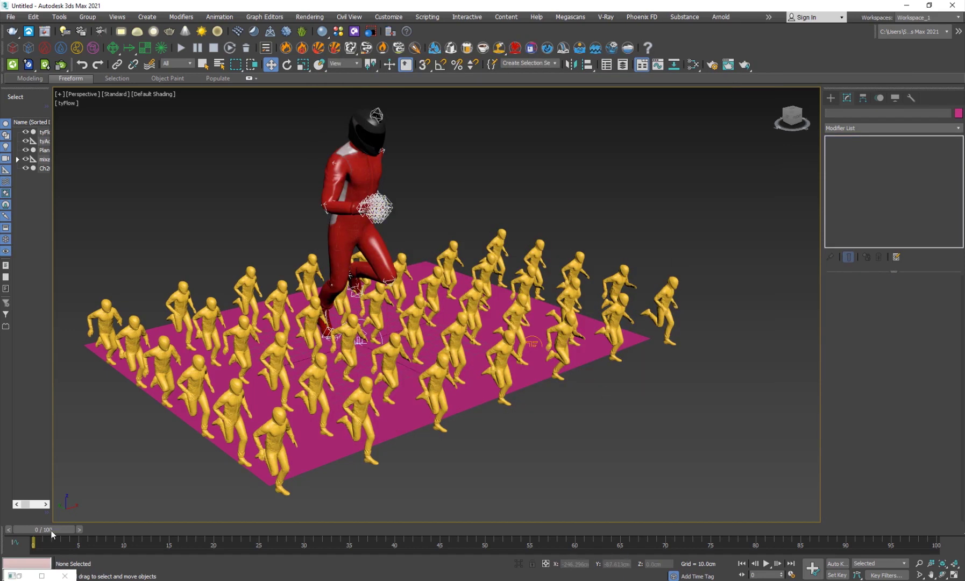
drag(51, 530, 302, 514)
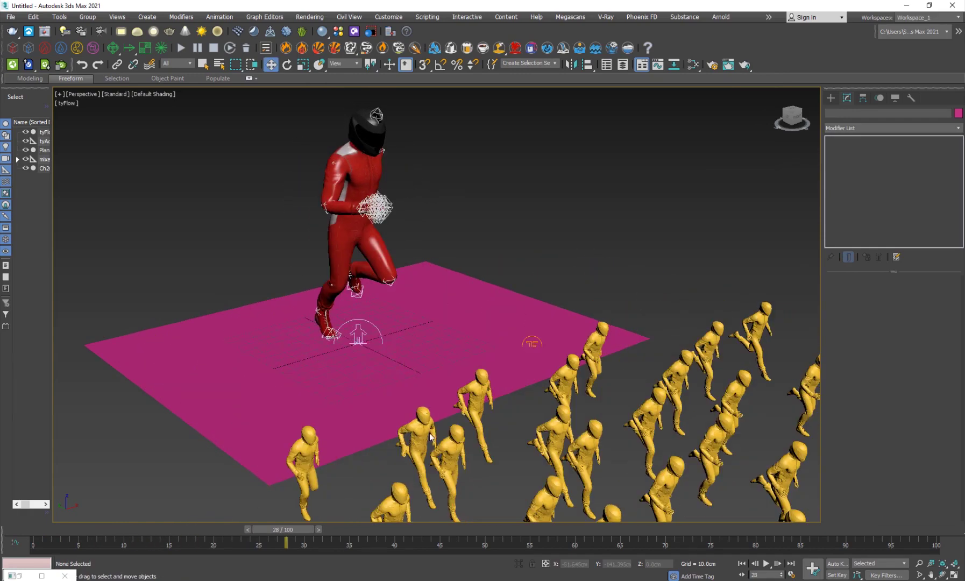
middle_drag(401, 354, 272, 237)
scroll(374, 316, up, 4)
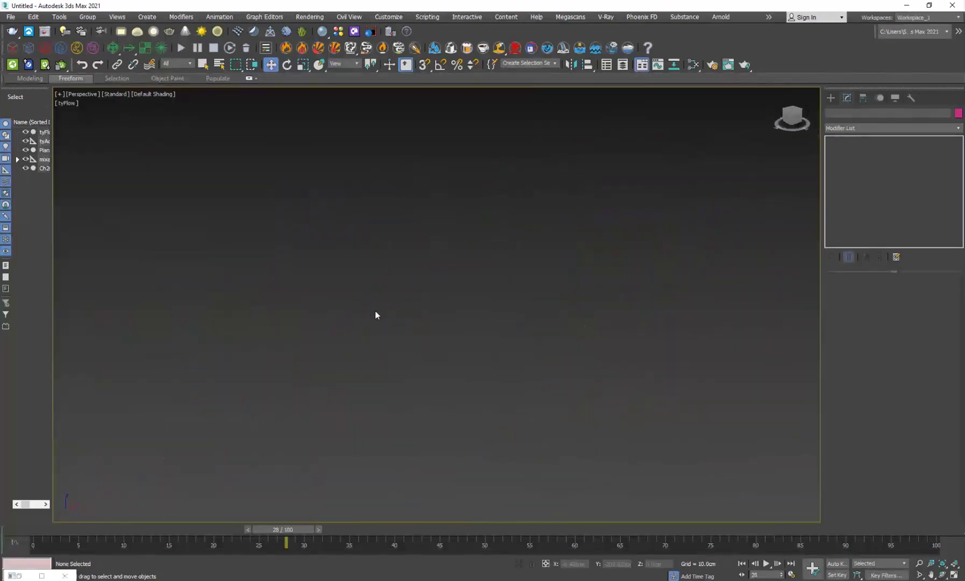
scroll(375, 315, down, 8)
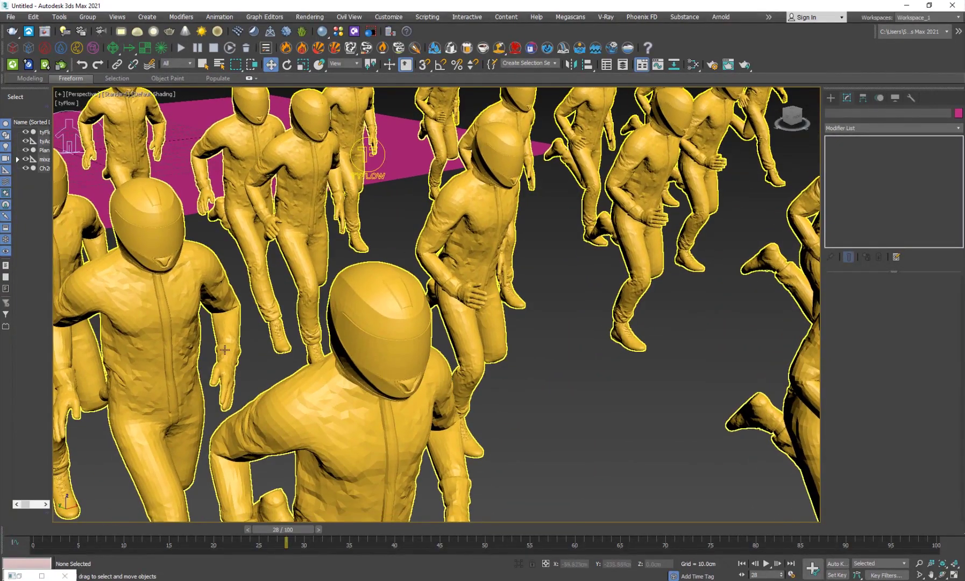
scroll(225, 350, down, 2)
scroll(368, 256, down, 6)
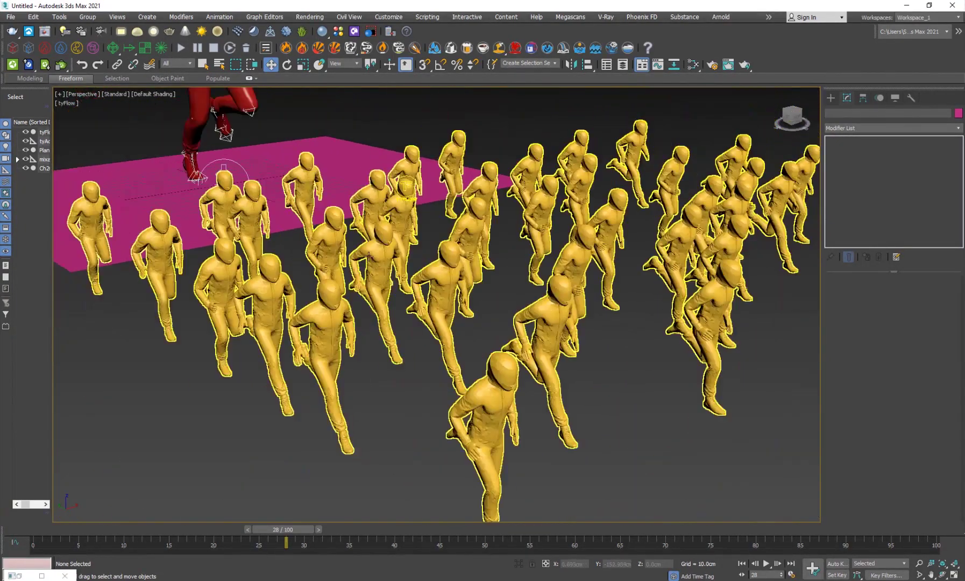
middle_drag(272, 274, 277, 315)
middle_drag(307, 205, 293, 263)
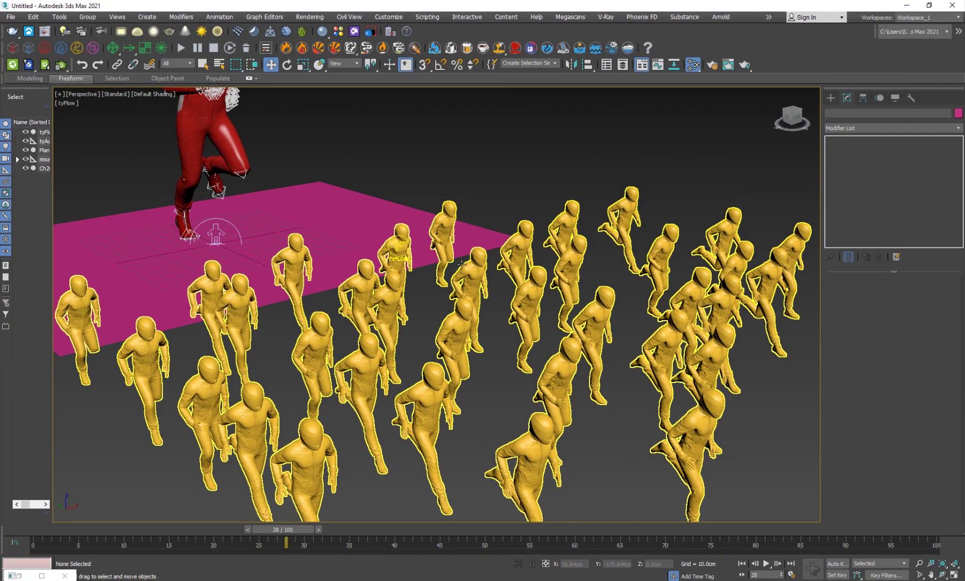
- Open the Slate Material Editor and sample the Ch20_body material from the large Mixamo character
key(m)
scroll(269, 223, up, 4)
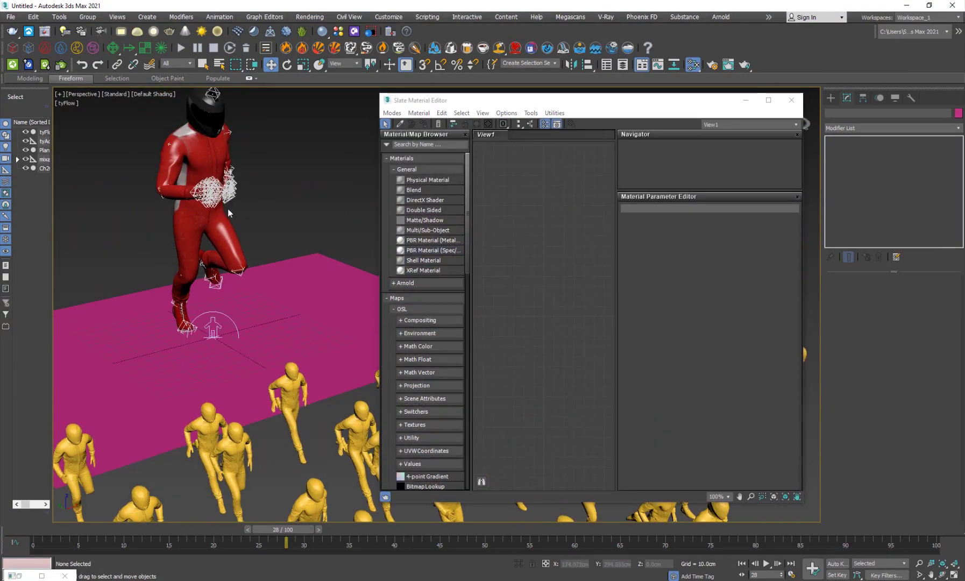
click(400, 124)
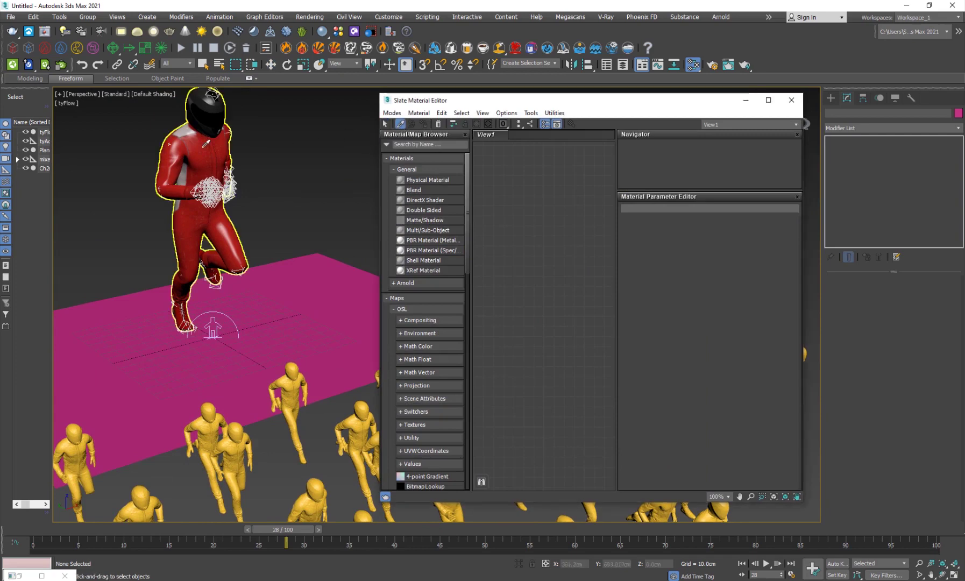
click(205, 144)
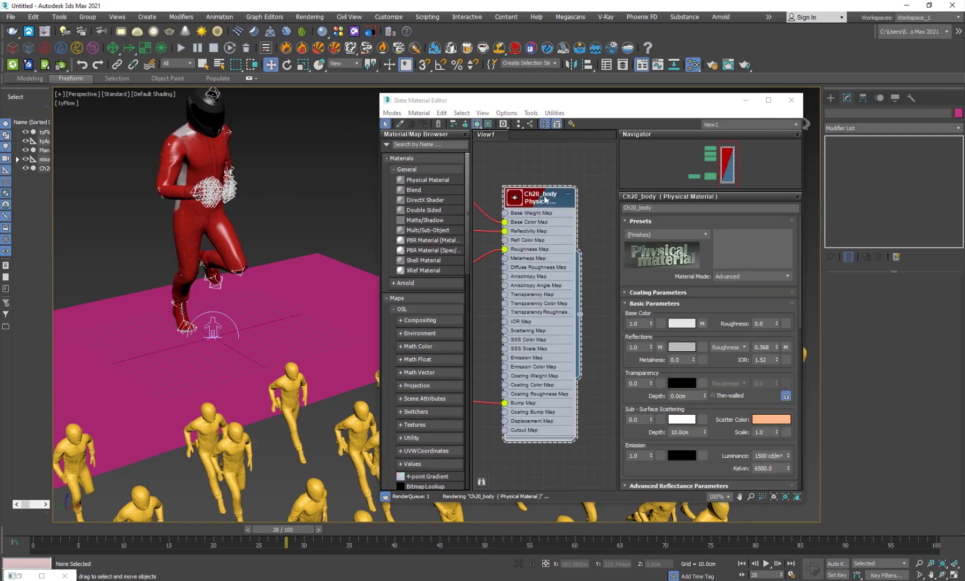
- Select the tyFlow crowd and assign the Ch20_body material to it
scroll(247, 421, down, 8)
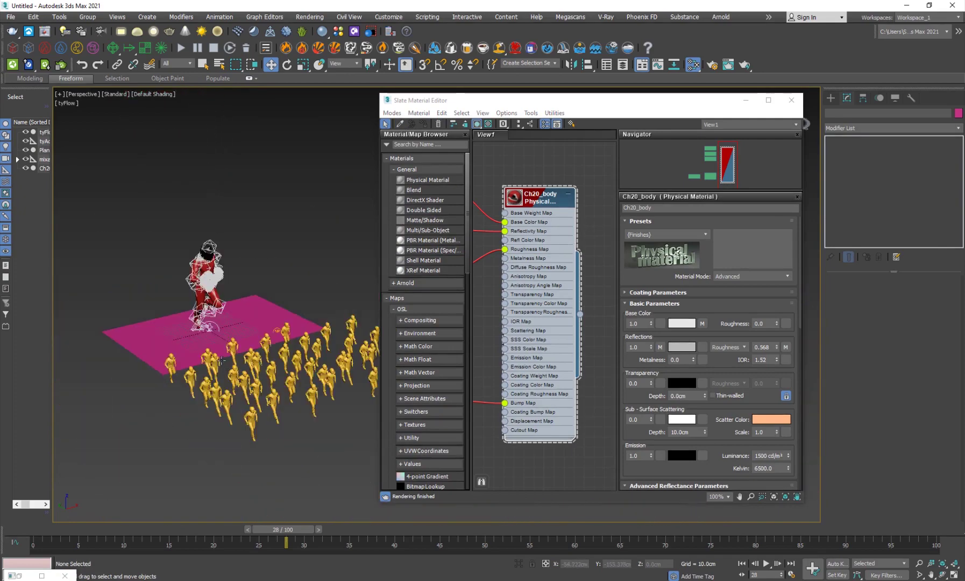
scroll(220, 361, down, 6)
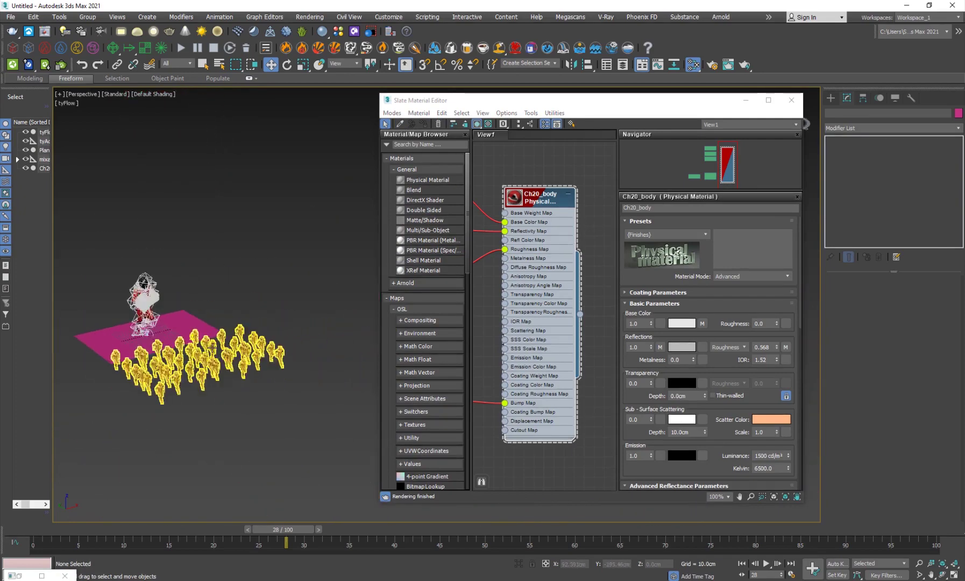
scroll(185, 330, up, 10)
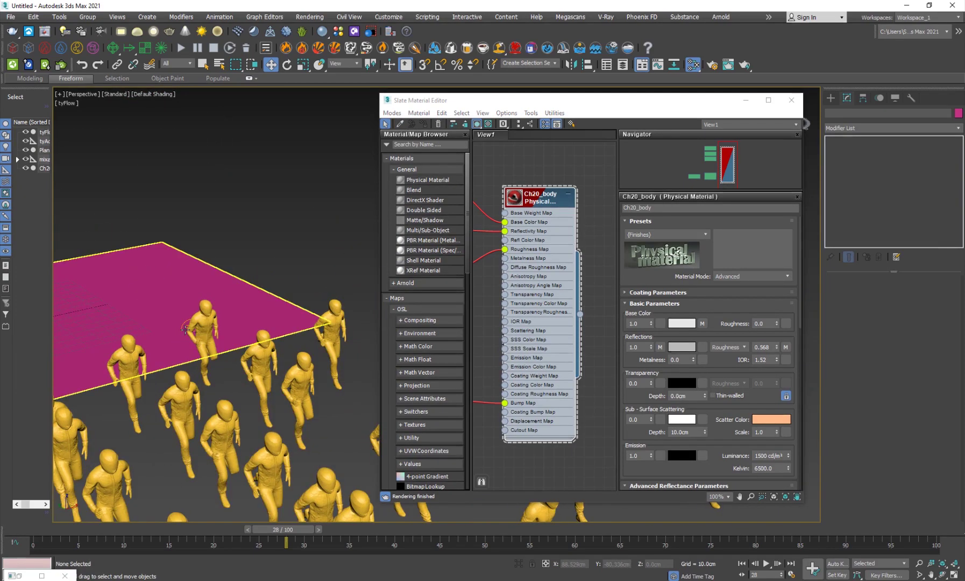
click(185, 329)
click(526, 191)
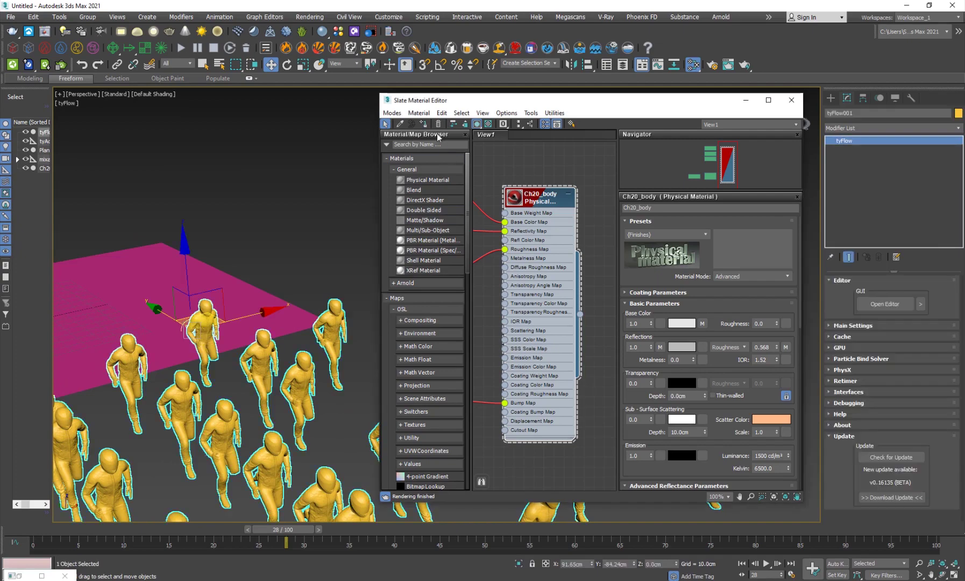
click(424, 124)
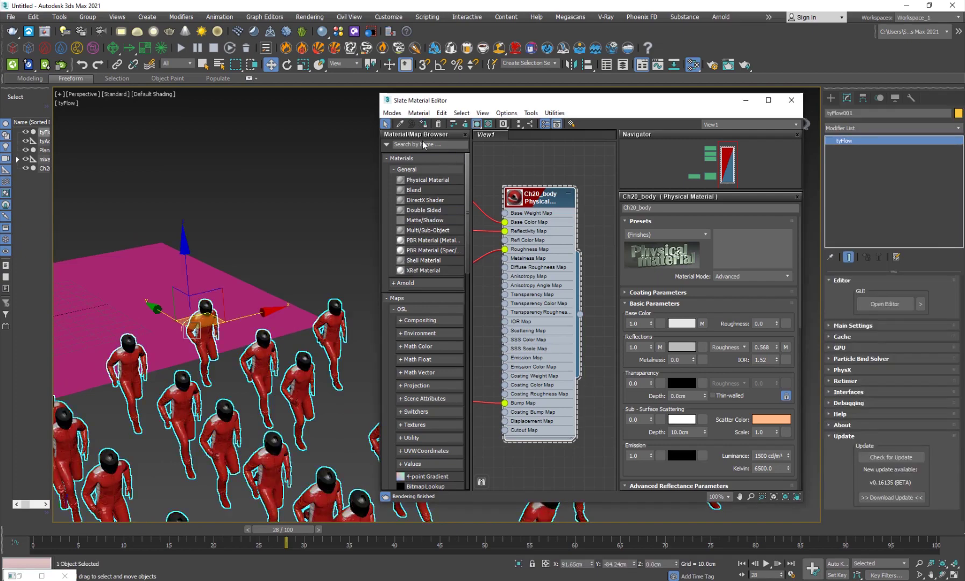
- Close the material editor, deselect the crowd and inspect the textured runners up close
click(791, 100)
click(420, 226)
middle_drag(292, 314, 405, 207)
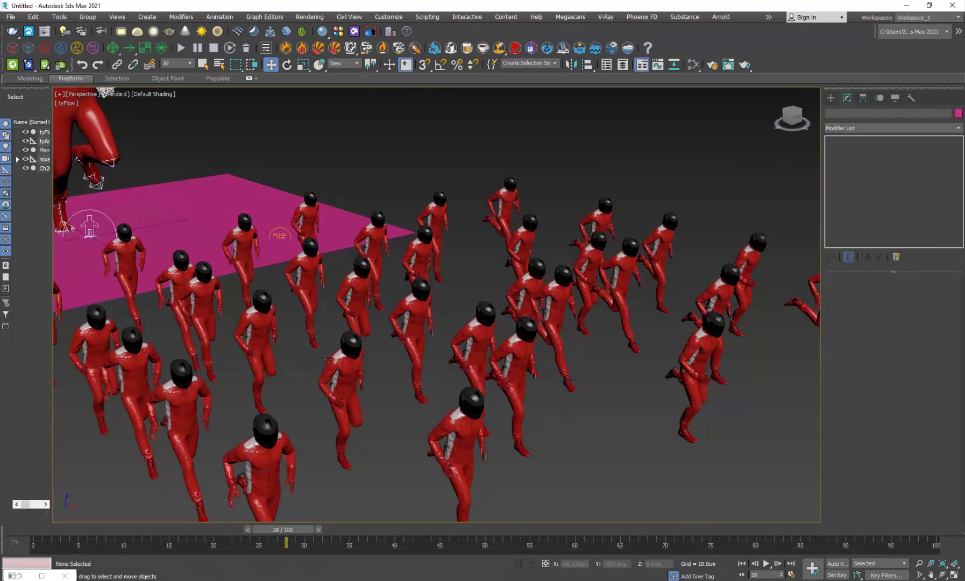
scroll(329, 358, down, 2)
scroll(323, 302, up, 6)
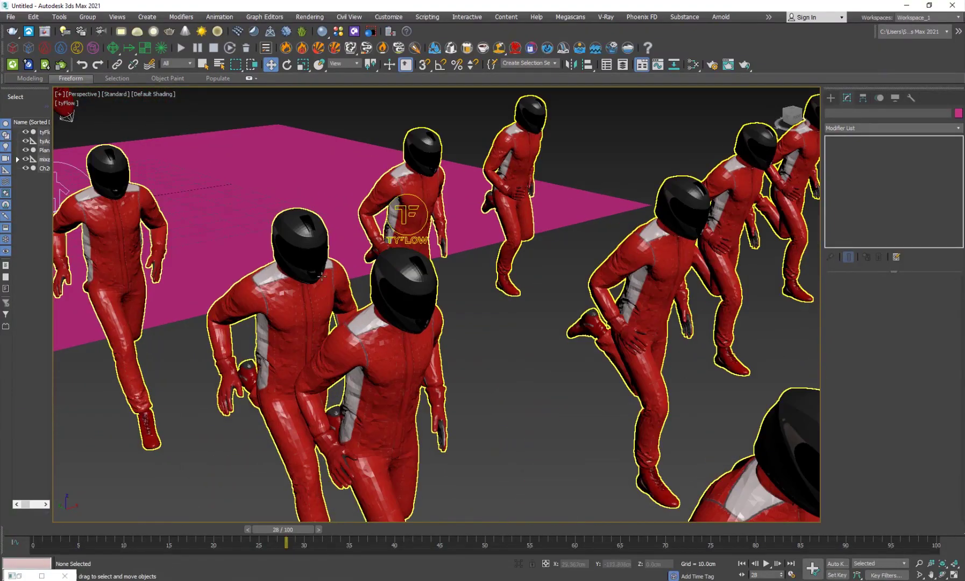
scroll(321, 276, down, 3)
- Return to frame 0, select the Ch20 mesh and enter its Editable Poly's Element level, accepting the topology warning
click(41, 528)
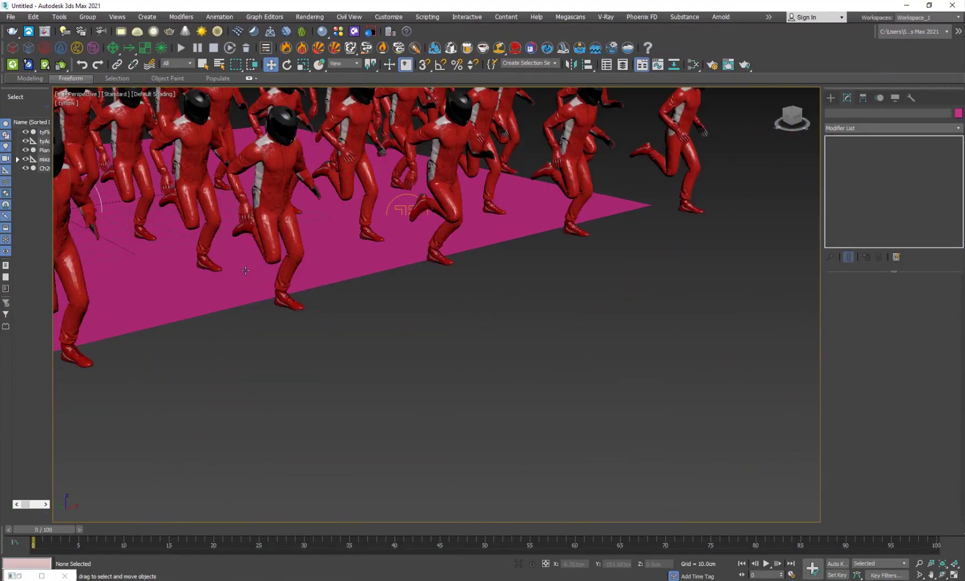
middle_drag(245, 270, 347, 424)
middle_drag(232, 207, 364, 370)
click(274, 155)
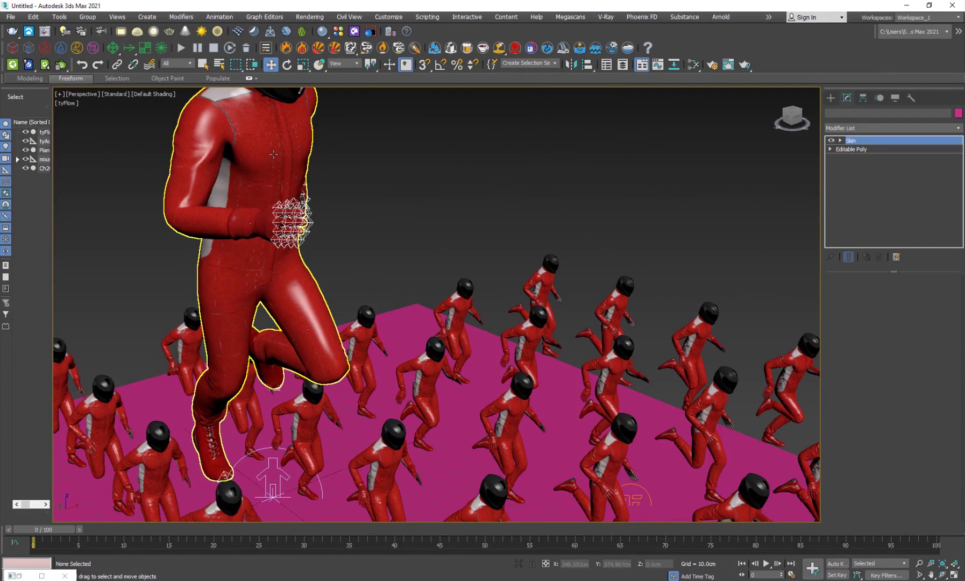
middle_drag(300, 258, 327, 356)
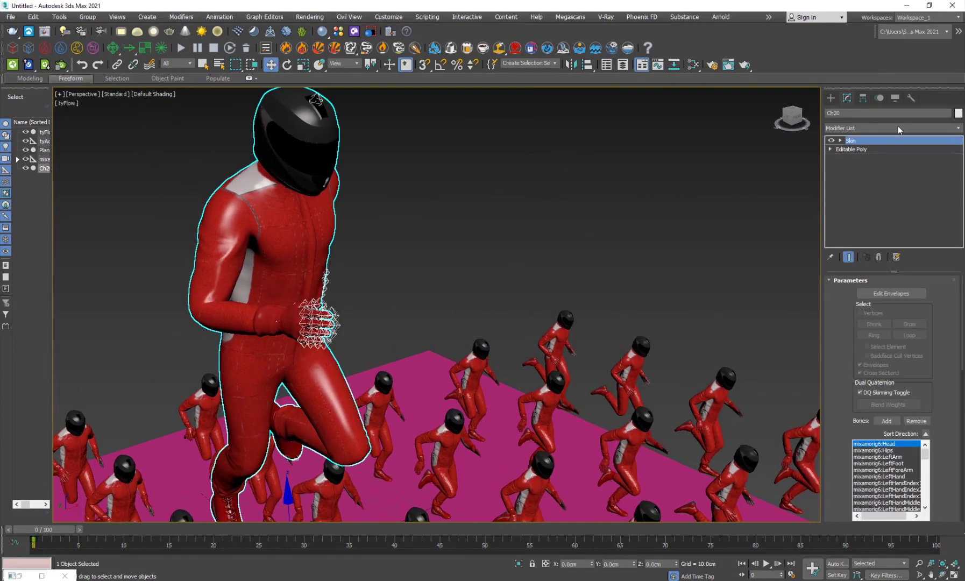
click(862, 148)
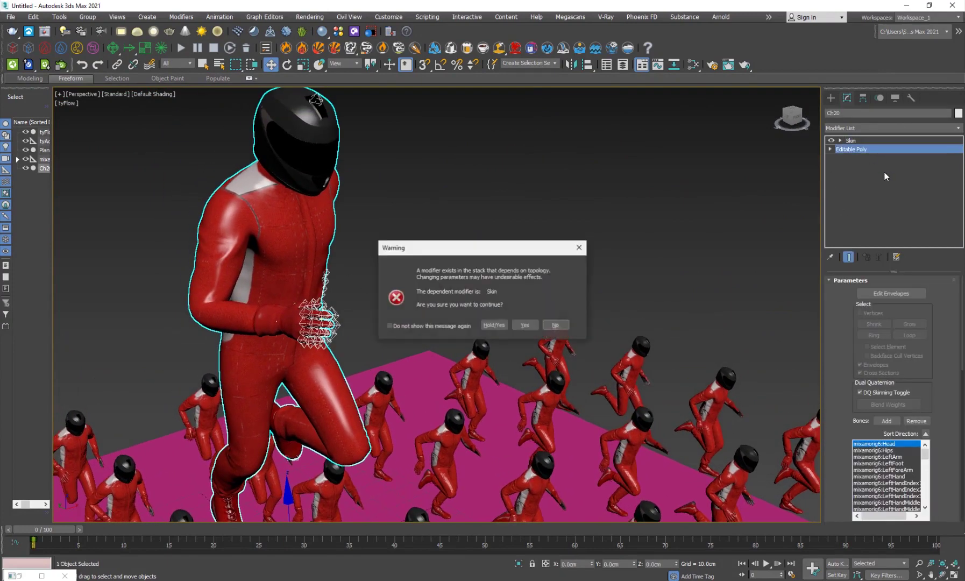
click(526, 325)
click(914, 301)
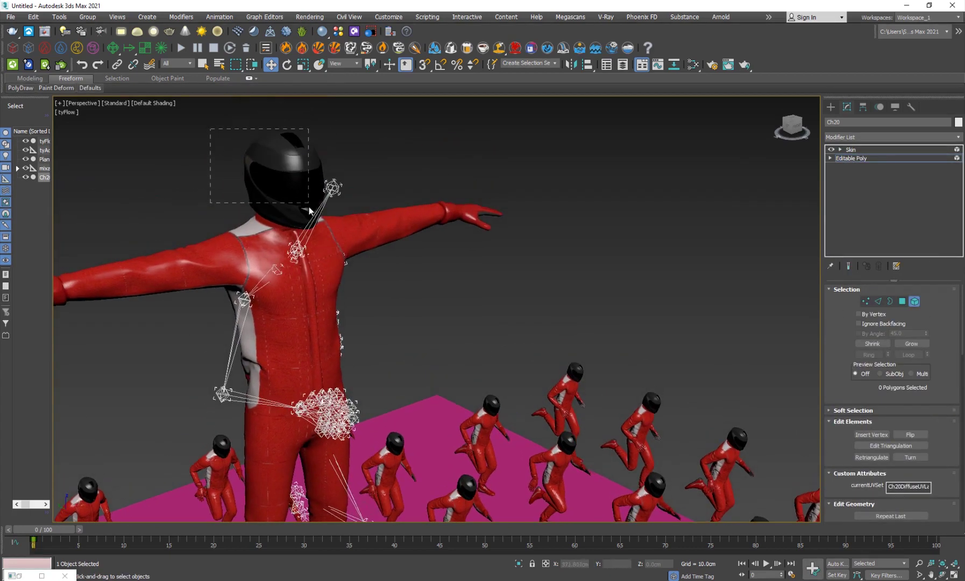
- Select all elements of the character's helmet and Auto Smooth them with a threshold of 45
drag(312, 213, 313, 214)
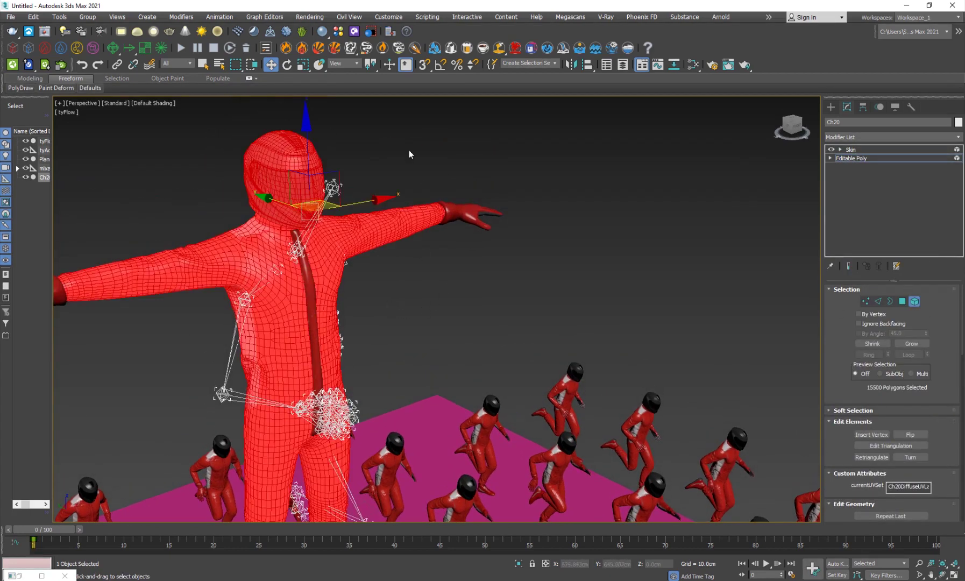
alt+middle_drag(292, 216, 285, 191)
middle_drag(211, 200, 212, 249)
drag(196, 161, 264, 197)
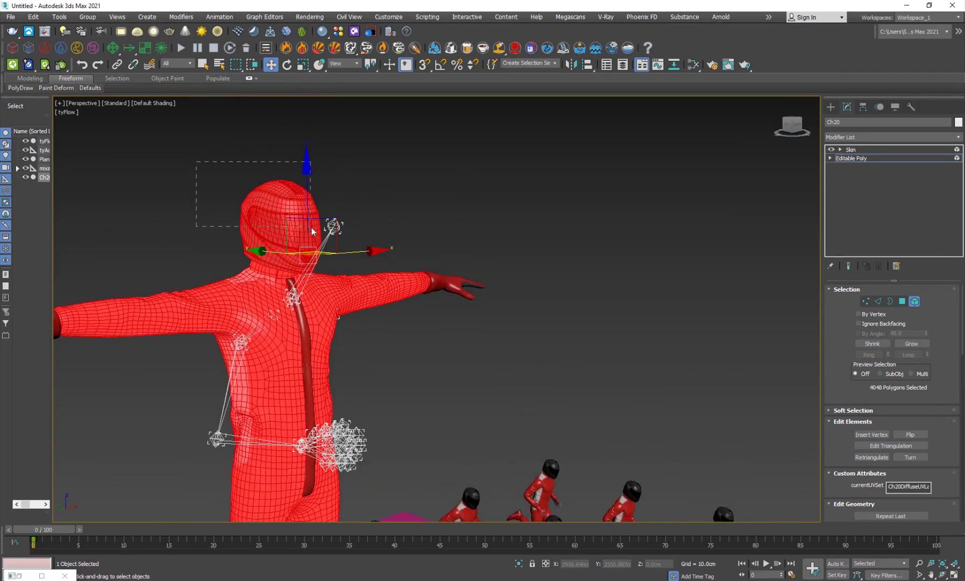
scroll(322, 239, up, 4)
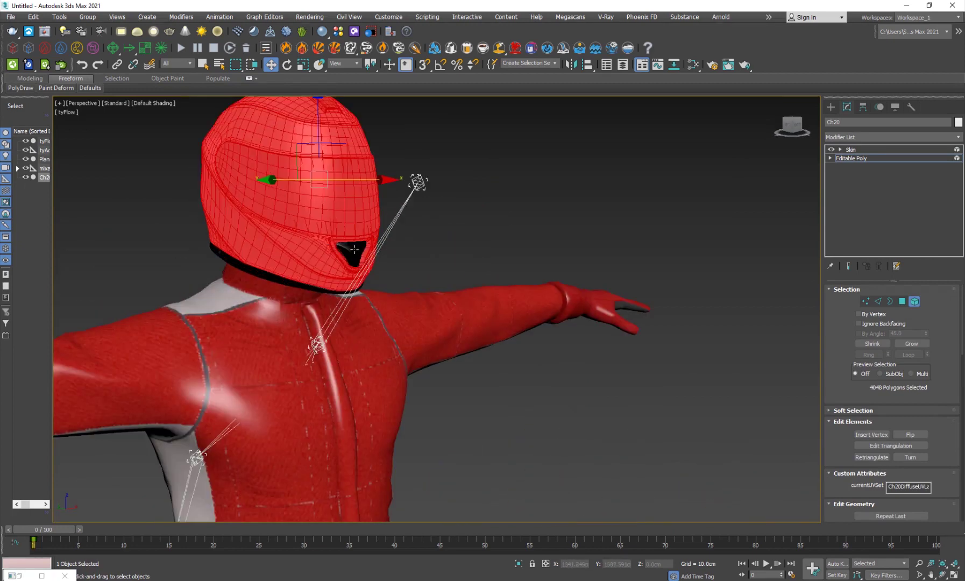
click(272, 276)
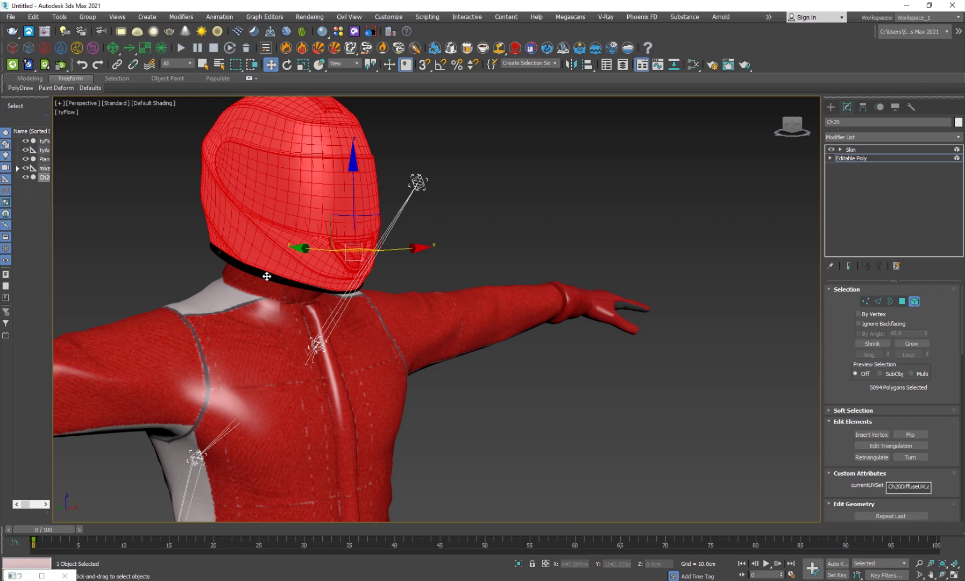
scroll(842, 453, down, 10)
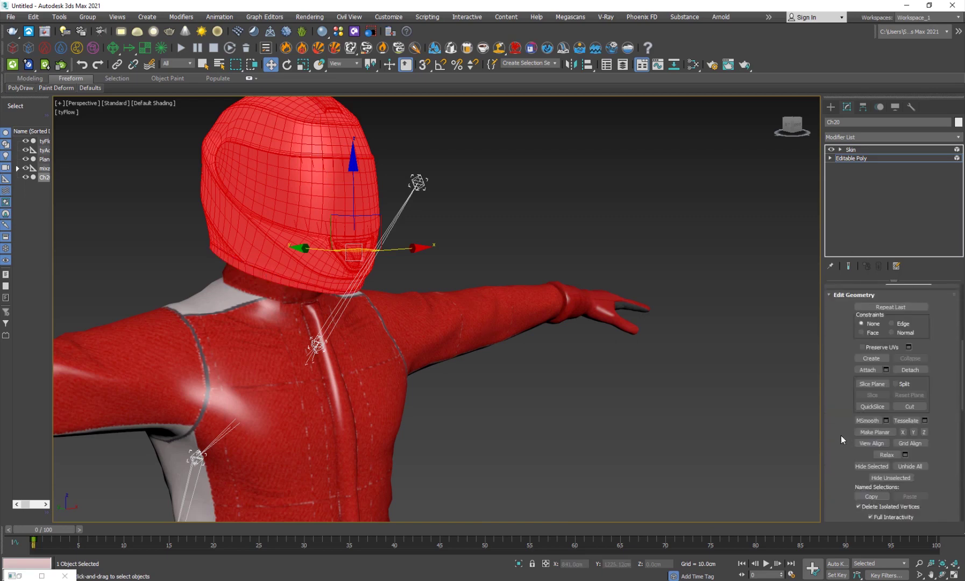
scroll(841, 441, down, 3)
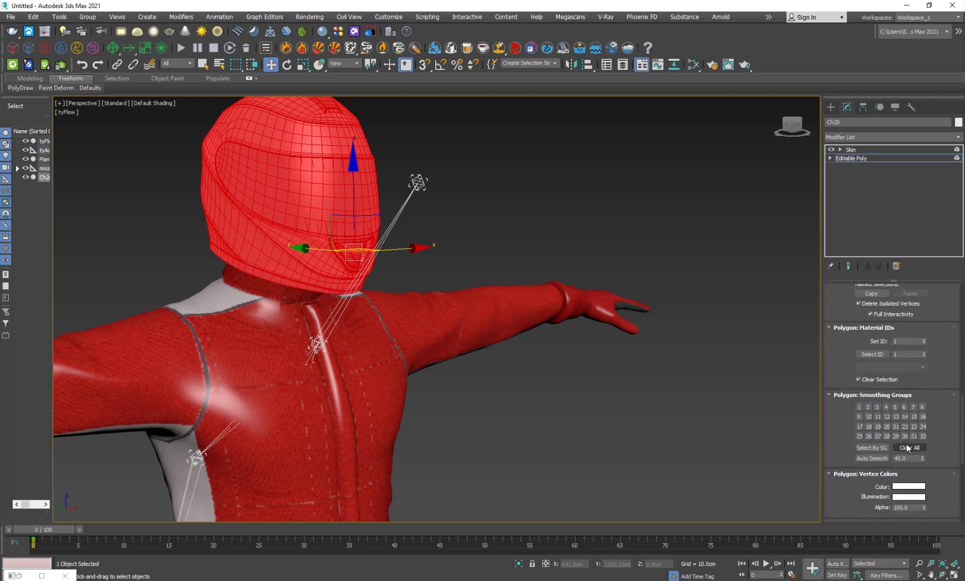
click(872, 458)
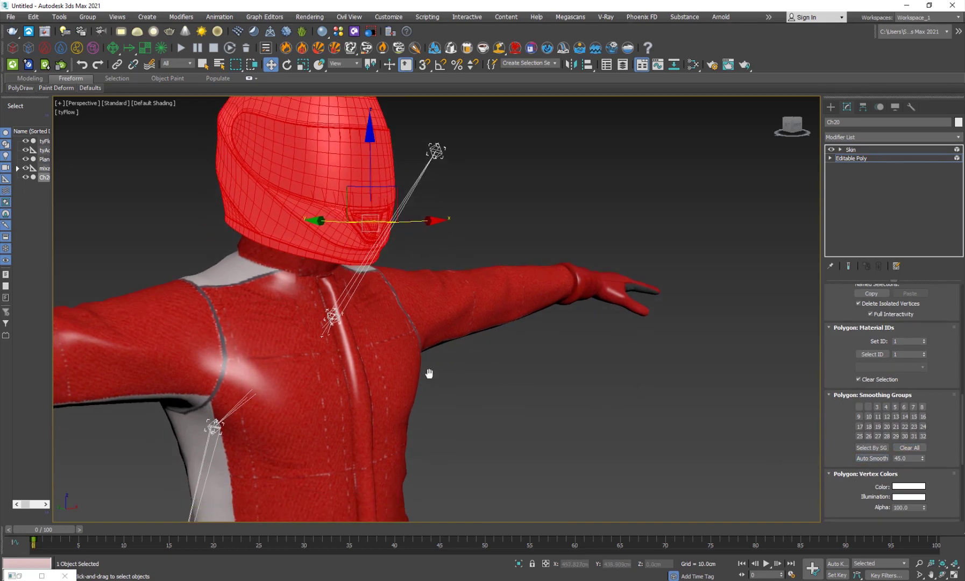
- Invert the selection to the body, rebuild its smoothing groups with Clear All and Auto Smooth at 45, and return to the Skin modifier
key(ctrl+i)
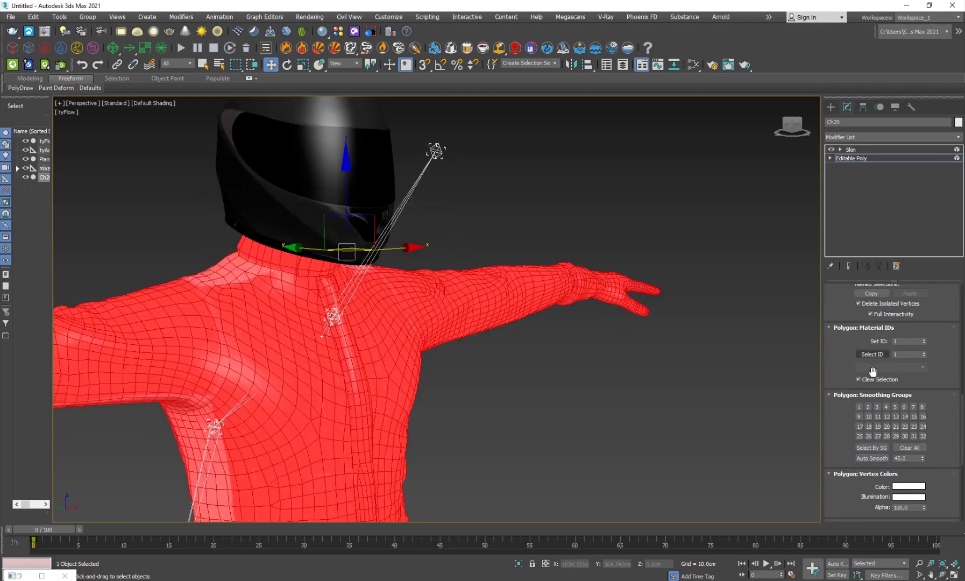
click(911, 448)
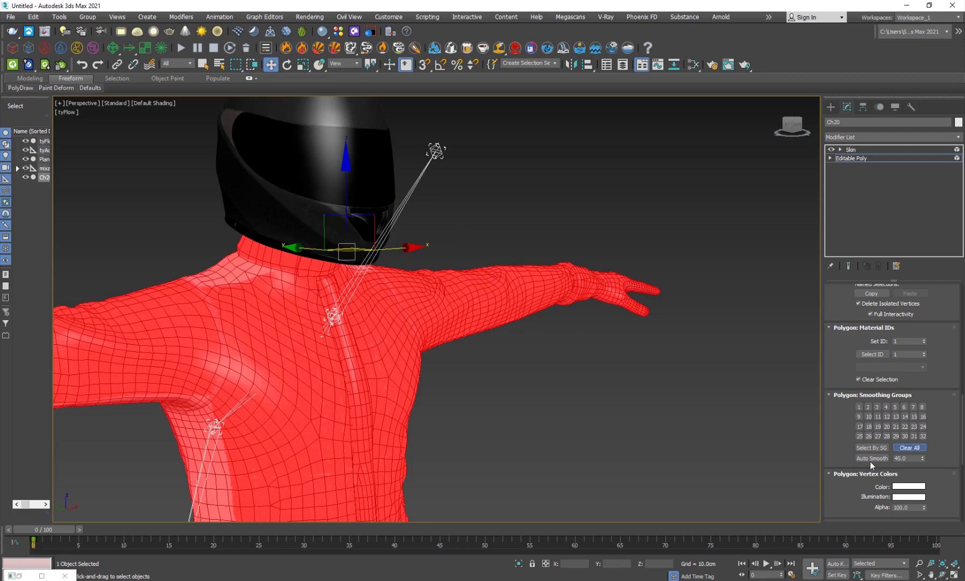
click(867, 160)
click(864, 152)
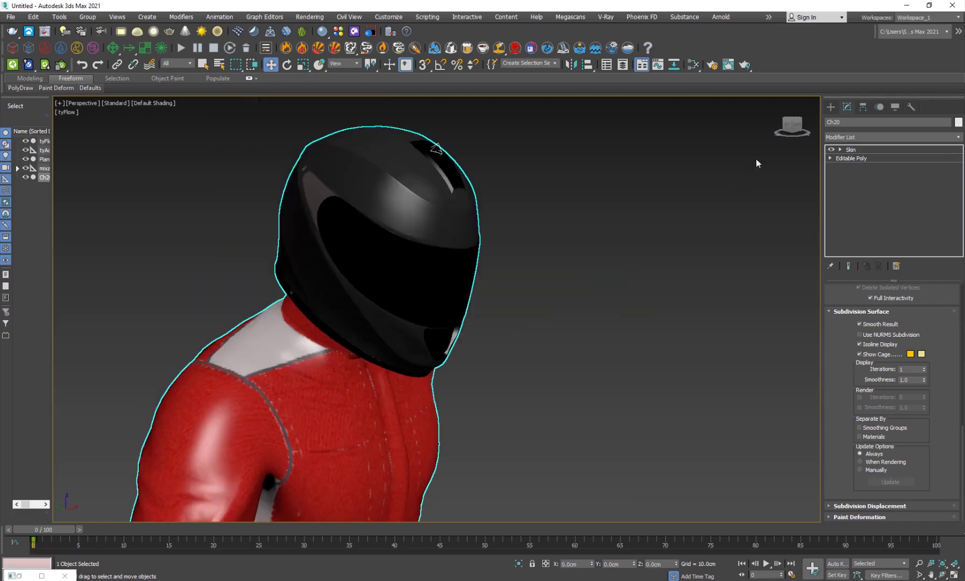
- Examine the helmets and suits of the crowd's runners up close and from a distance to check their smoothing
middle_drag(295, 376, 232, 291)
scroll(233, 291, down, 5)
middle_drag(349, 351, 363, 287)
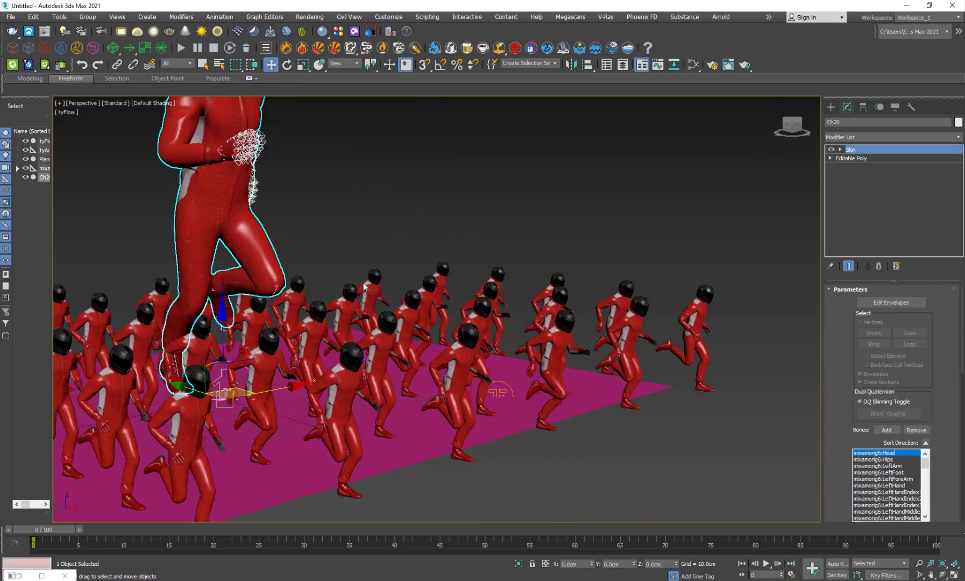
scroll(368, 387, up, 5)
middle_drag(367, 387, 396, 306)
scroll(395, 306, up, 4)
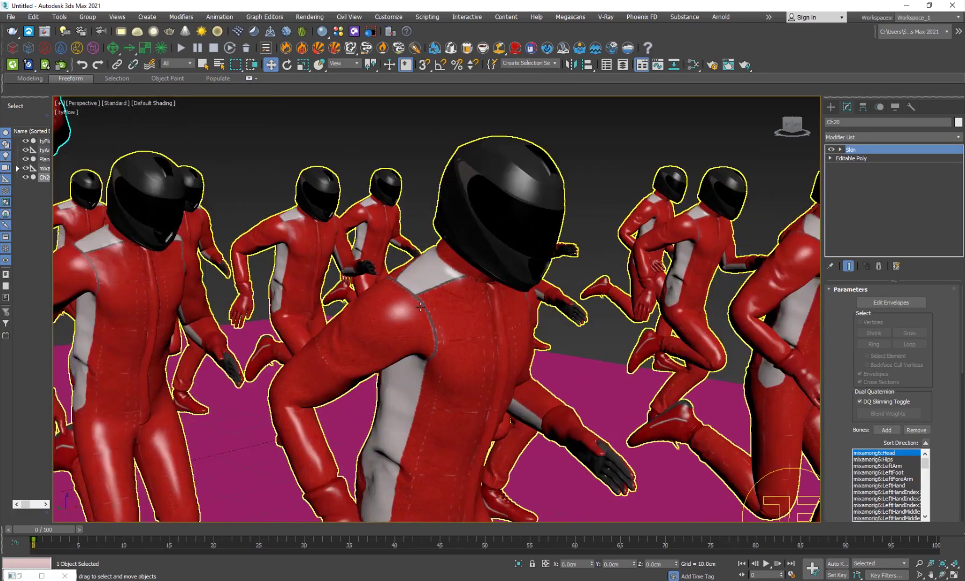
scroll(396, 306, down, 4)
scroll(388, 369, up, 3)
middle_drag(388, 369, 335, 343)
scroll(334, 343, up, 3)
scroll(340, 314, down, 6)
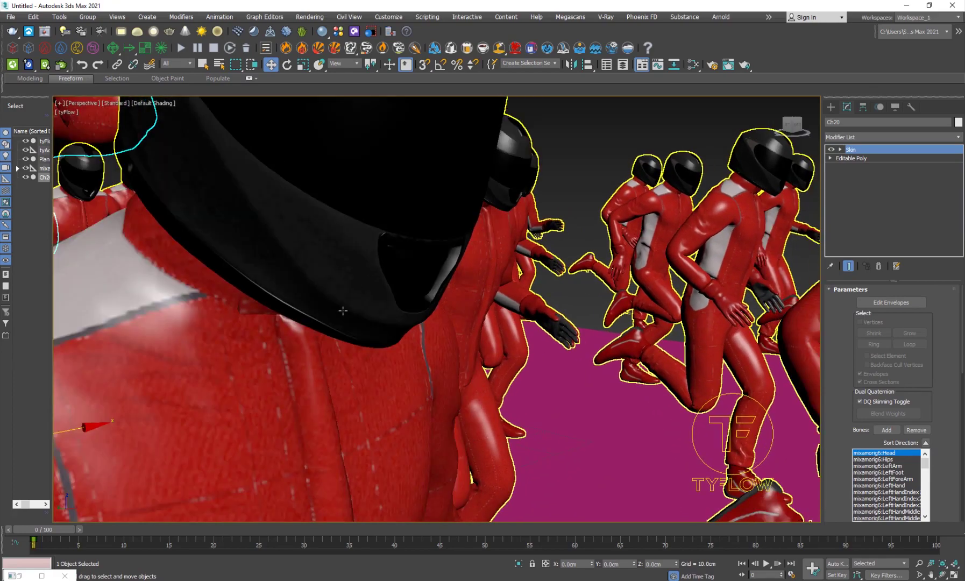
scroll(356, 298, down, 5)
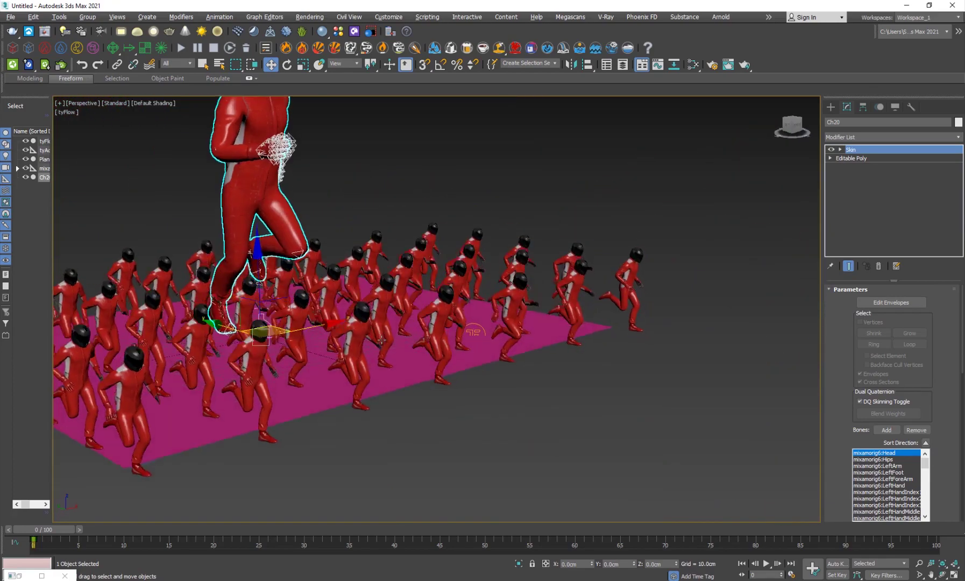
- Advance the animation to frame 16 and check the running crowd
drag(54, 535, 212, 533)
key(w)
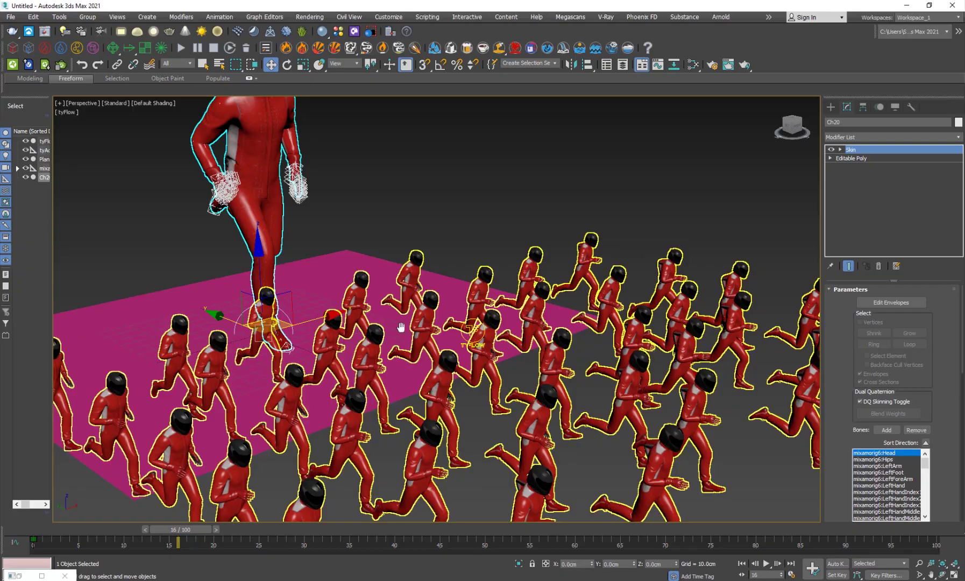
middle_drag(401, 327, 380, 310)
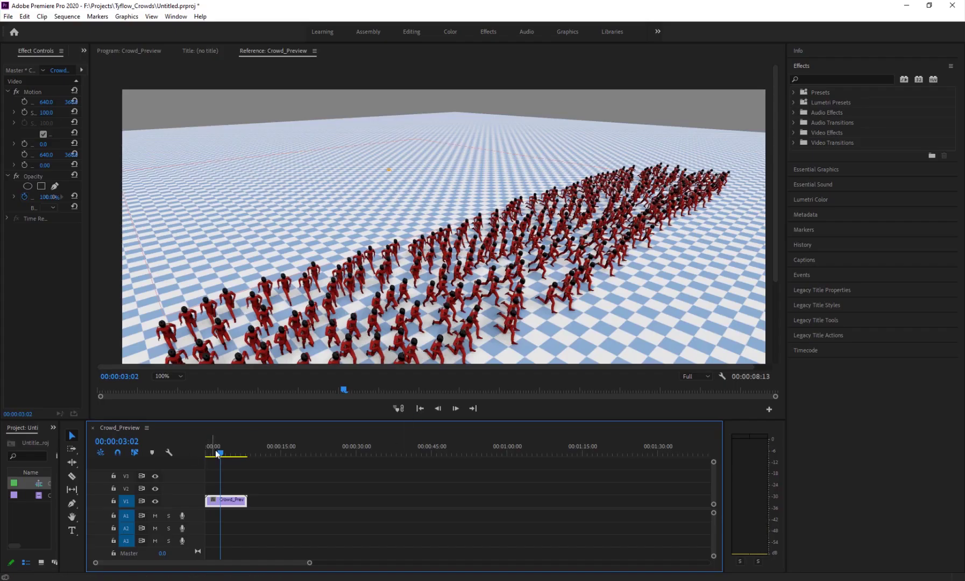
- Switch to Premiere Pro and play back the Crowd_Preview sequence from about 2 seconds in
mouse_move(214, 450)
mouse_down()
mouse_move(230, 451)
mouse_move(215, 453)
mouse_up()
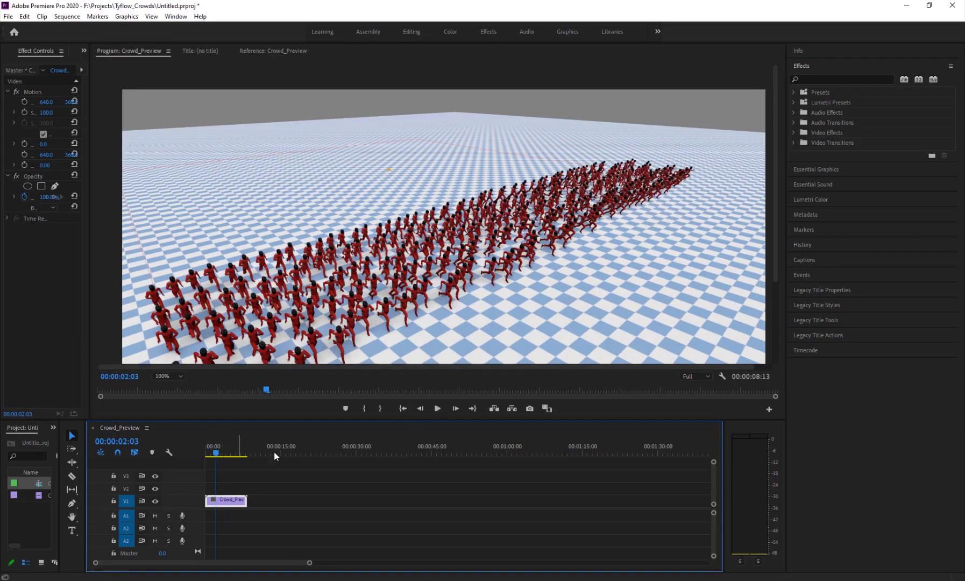
key(space)
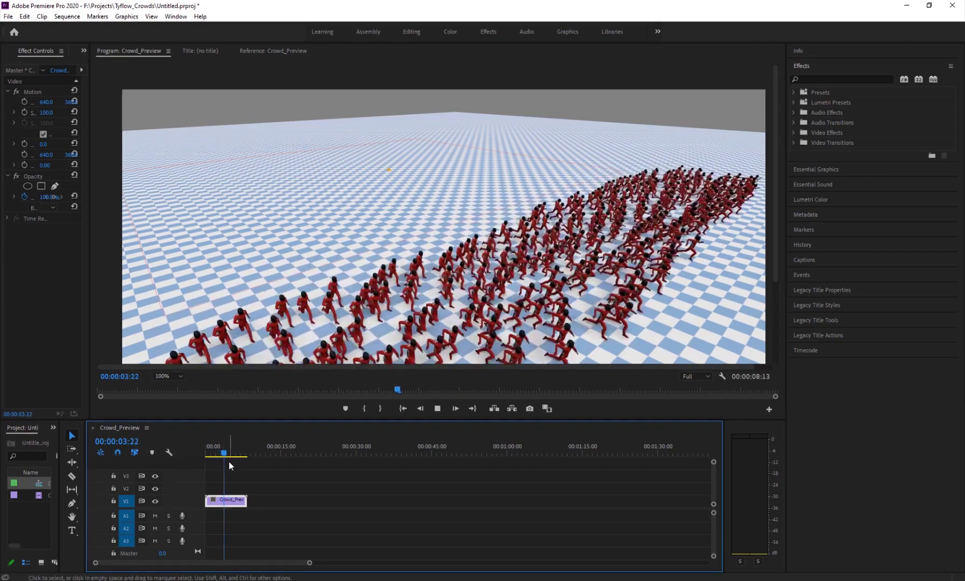
mouse_move(229, 453)
mouse_down()
mouse_move(209, 454)
mouse_move(217, 453)
mouse_up()
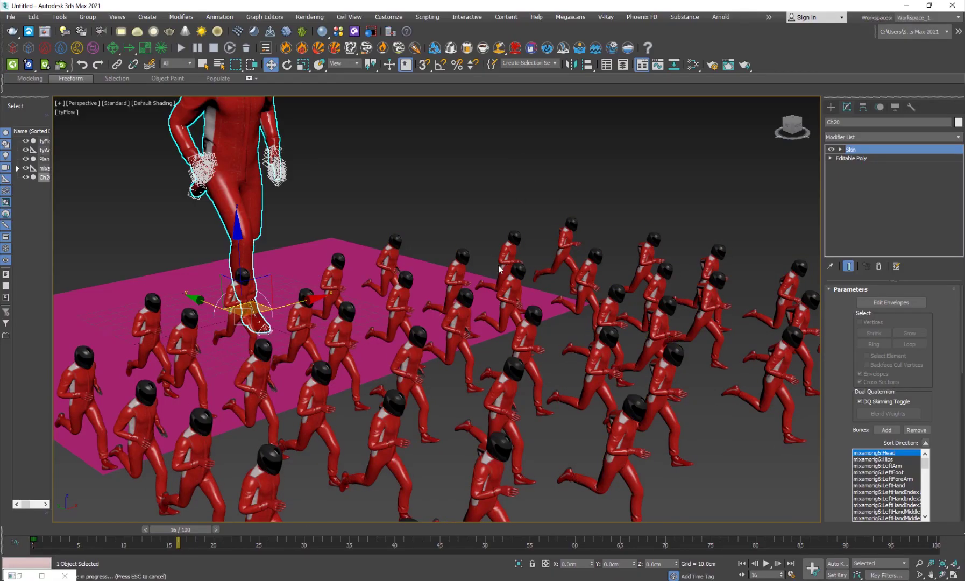
- Switch back to 3ds Max, deselect the Ch20 character and inspect the runners at frame 16
click(389, 313)
scroll(389, 313, down, 3)
scroll(399, 323, up, 5)
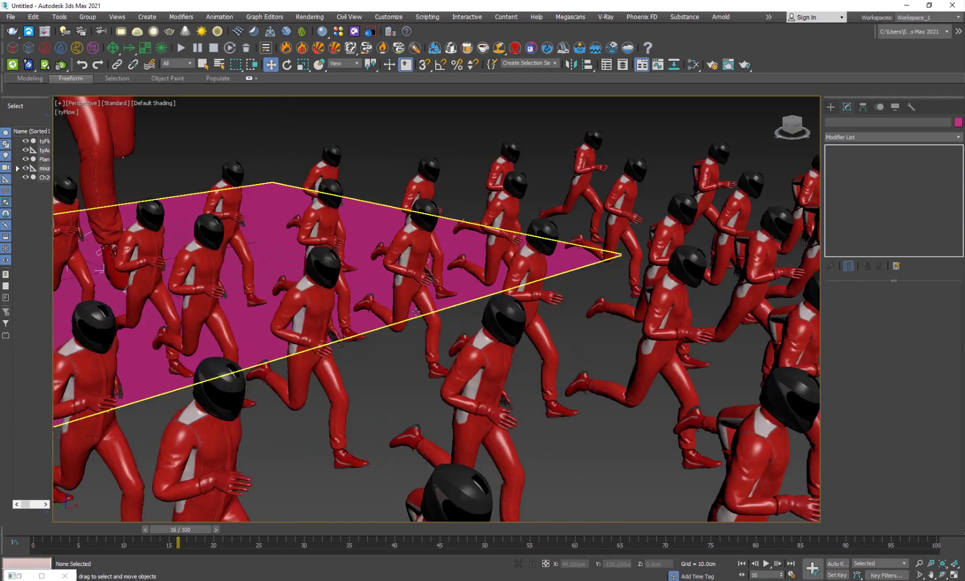
alt+middle_drag(407, 252, 401, 226)
scroll(385, 351, down, 5)
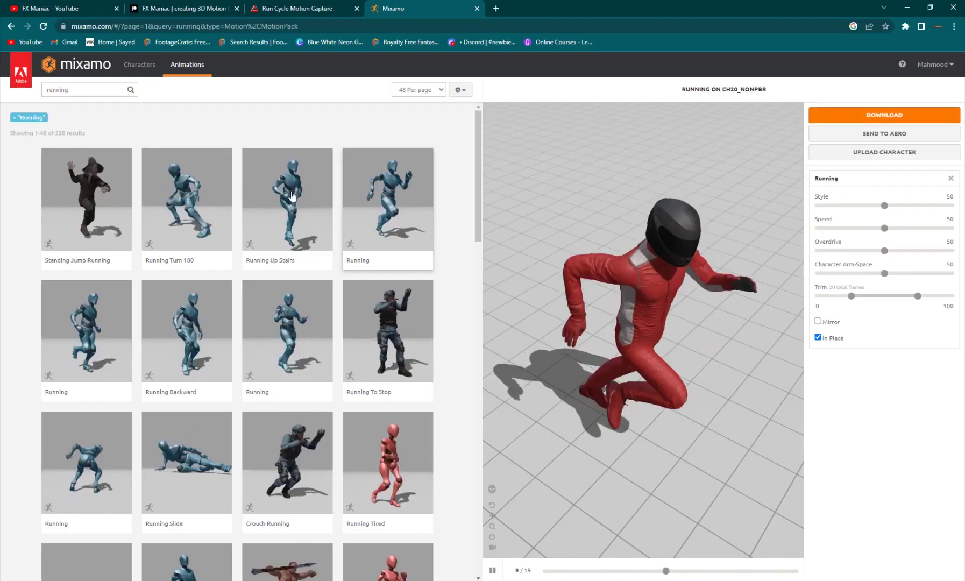
- Switch to Mixamo, browse the full Characters library with the "running" search cleared, and pause the animation preview
scroll(249, 378, down, 3)
click(139, 64)
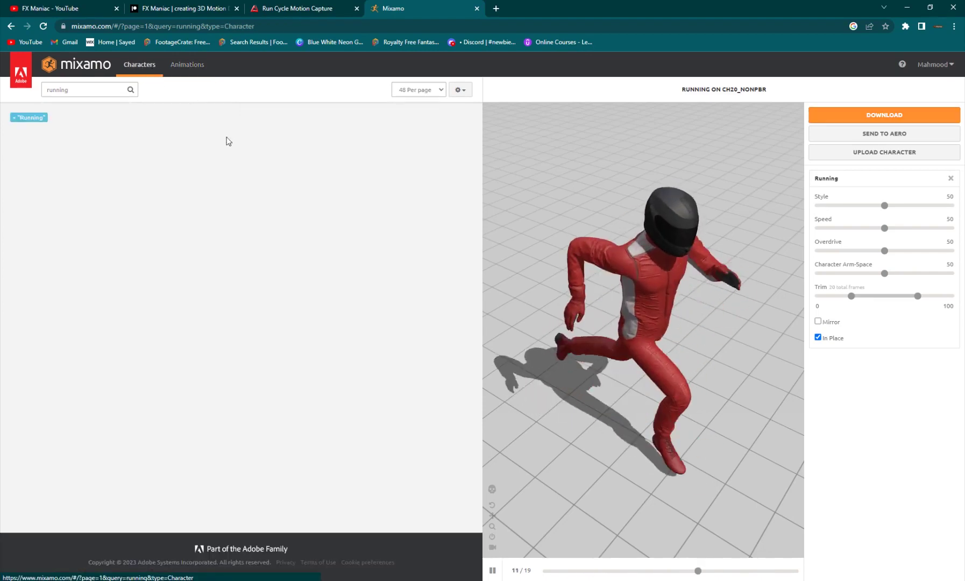
drag(95, 90, 22, 96)
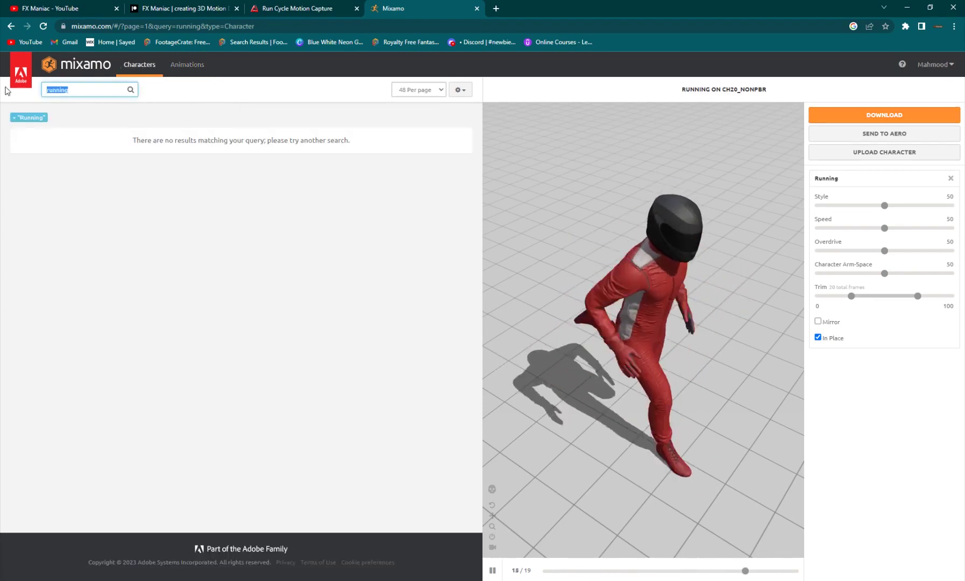
key(BackSpace)
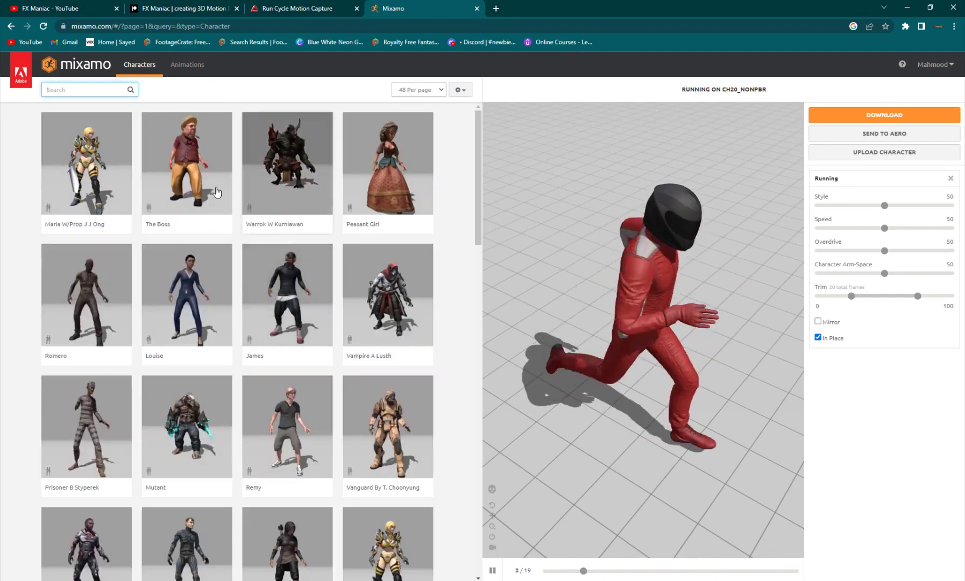
scroll(279, 212, down, 4)
scroll(315, 239, up, 4)
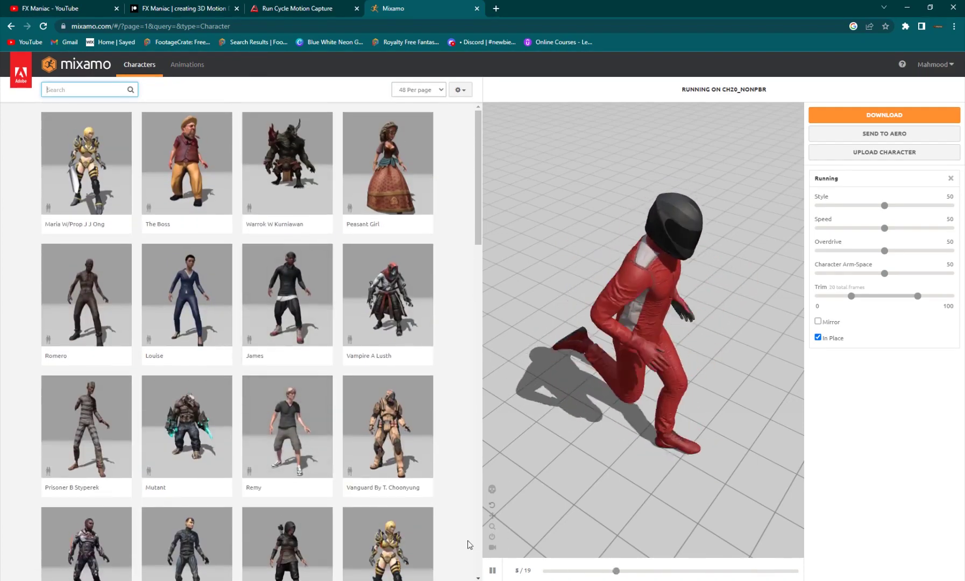
click(492, 571)
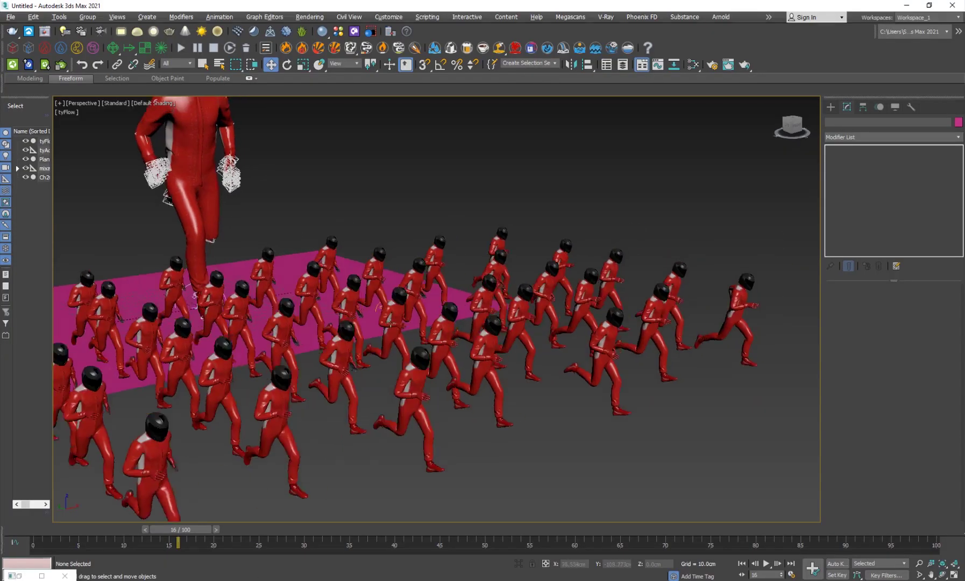
scroll(305, 264, up, 5)
scroll(304, 274, down, 8)
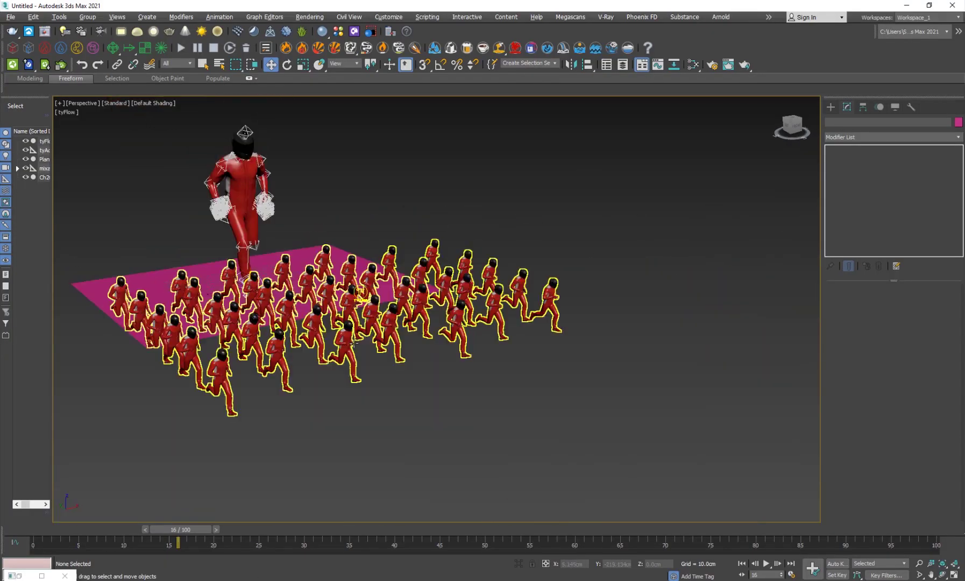
scroll(304, 282, up, 2)
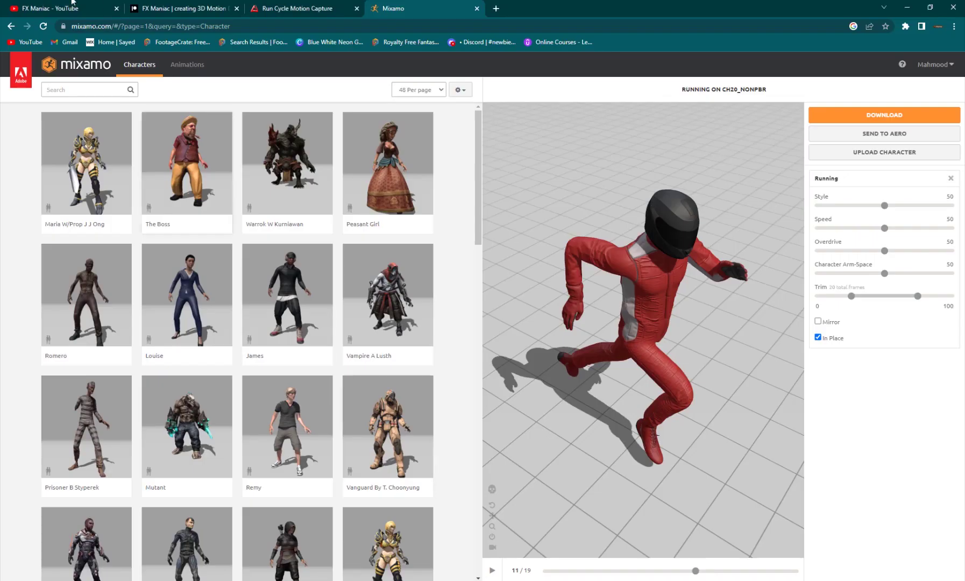
- Switch to the browser and view the header of the FX Maniac YouTube channel's videos page
click(63, 6)
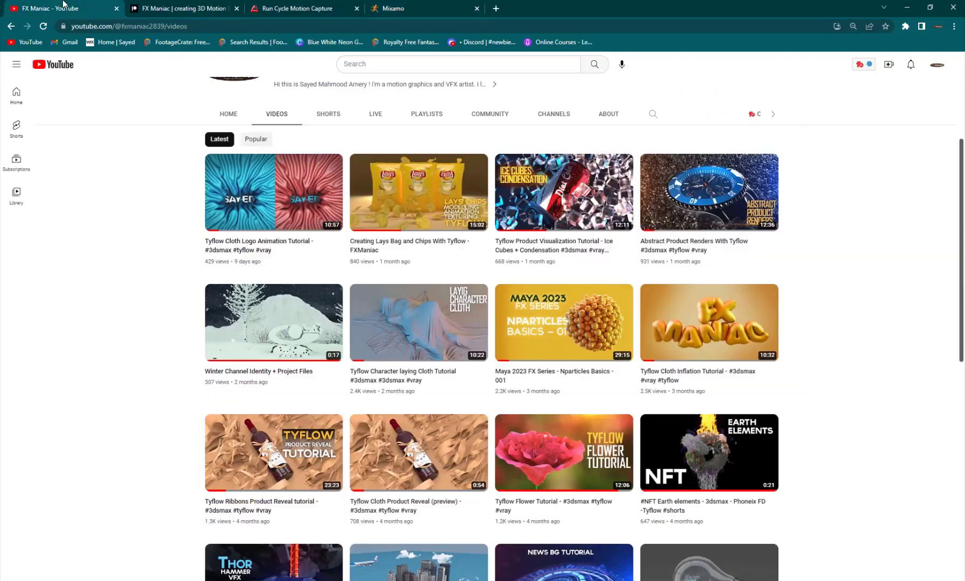
scroll(327, 300, up, 4)
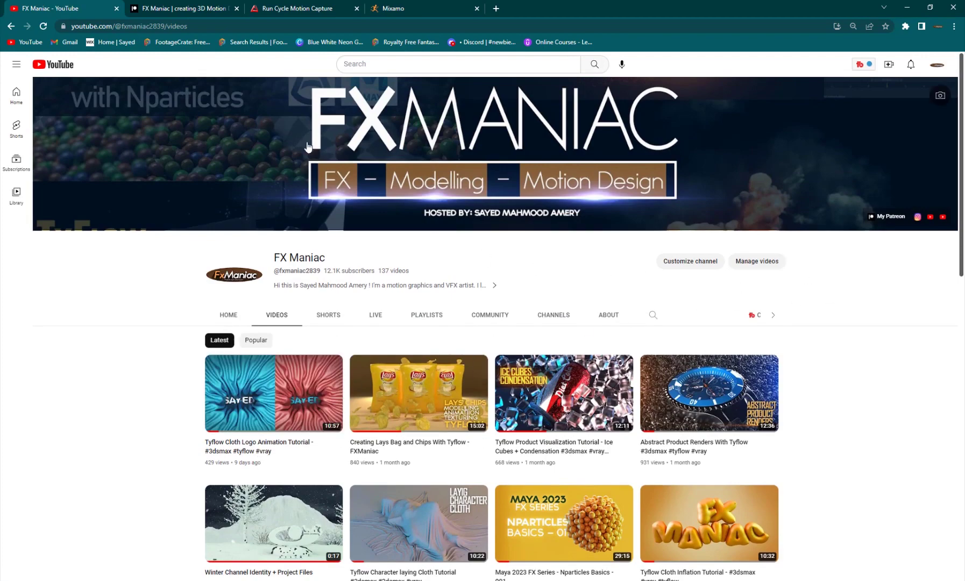
- Open the FX Maniac Patreon page and look through its project file posts
click(203, 3)
scroll(597, 328, down, 11)
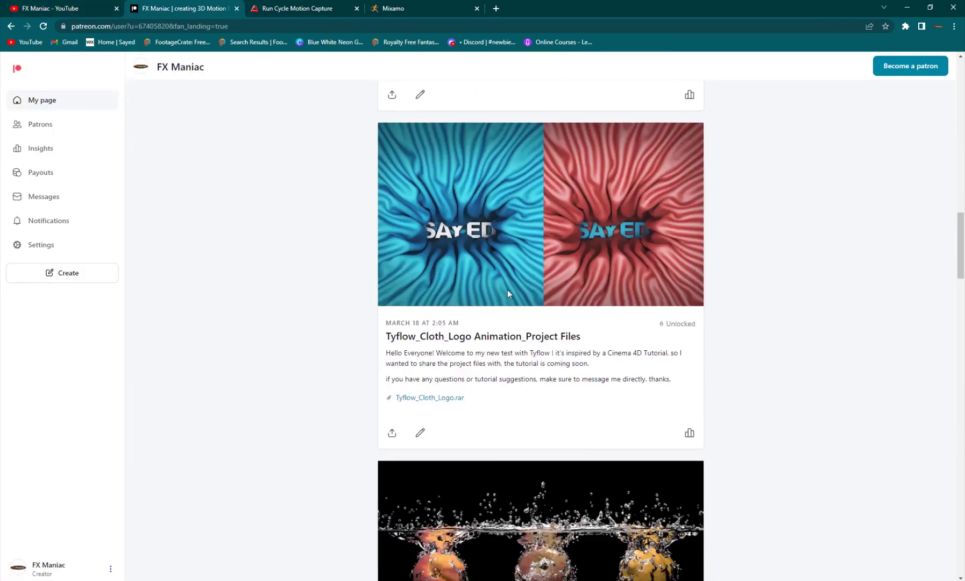
scroll(507, 293, down, 20)
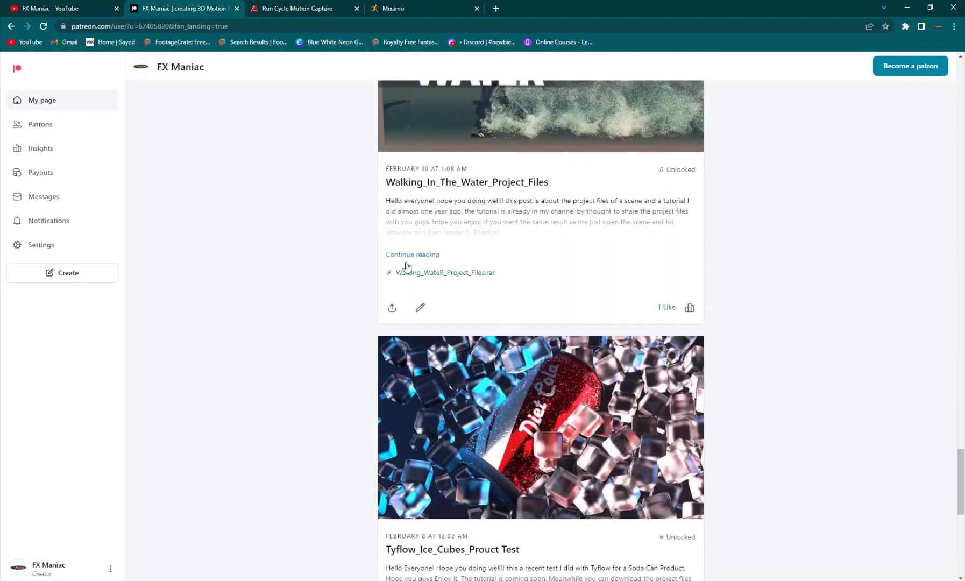
scroll(403, 264, down, 10)
scroll(398, 263, up, 20)
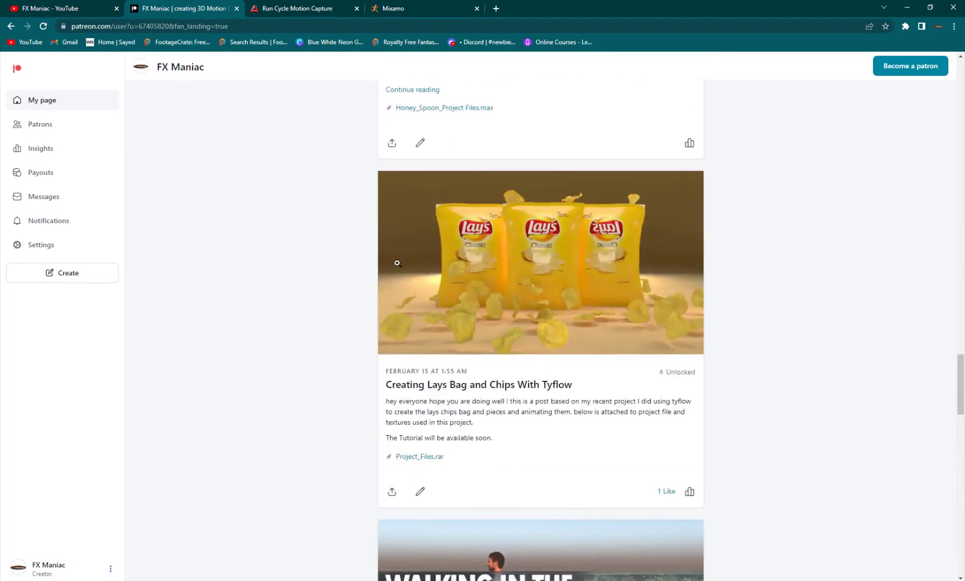
scroll(398, 263, up, 20)
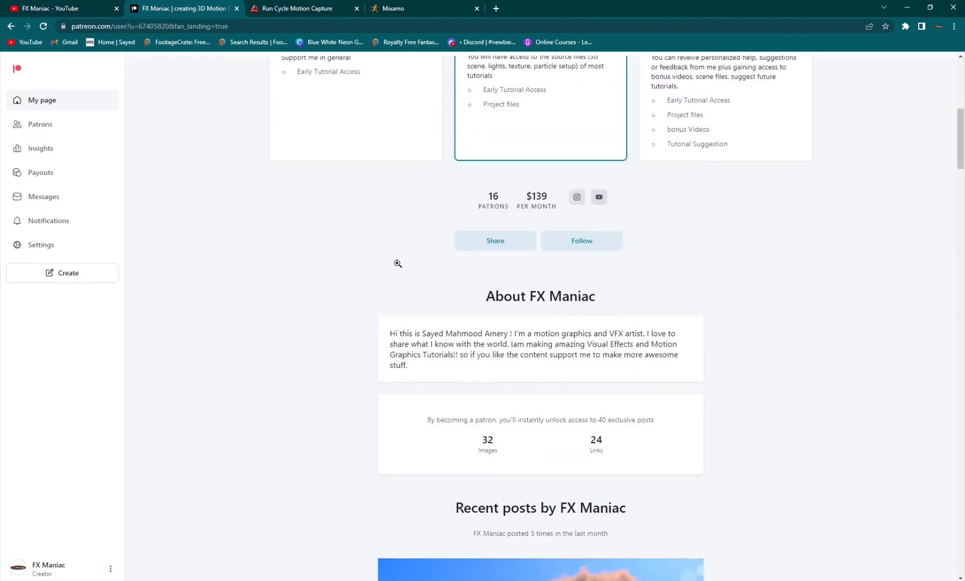
- Review the membership levels on the Patreon page and return to the FX Maniac YouTube channel
scroll(397, 263, up, 10)
scroll(556, 419, down, 5)
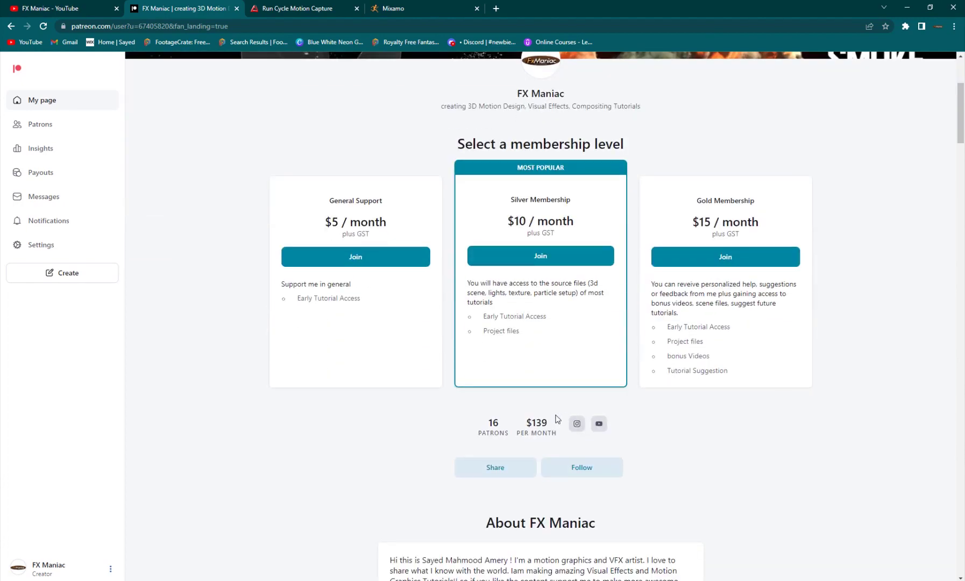
drag(556, 419, 475, 413)
click(375, 461)
scroll(315, 352, up, 3)
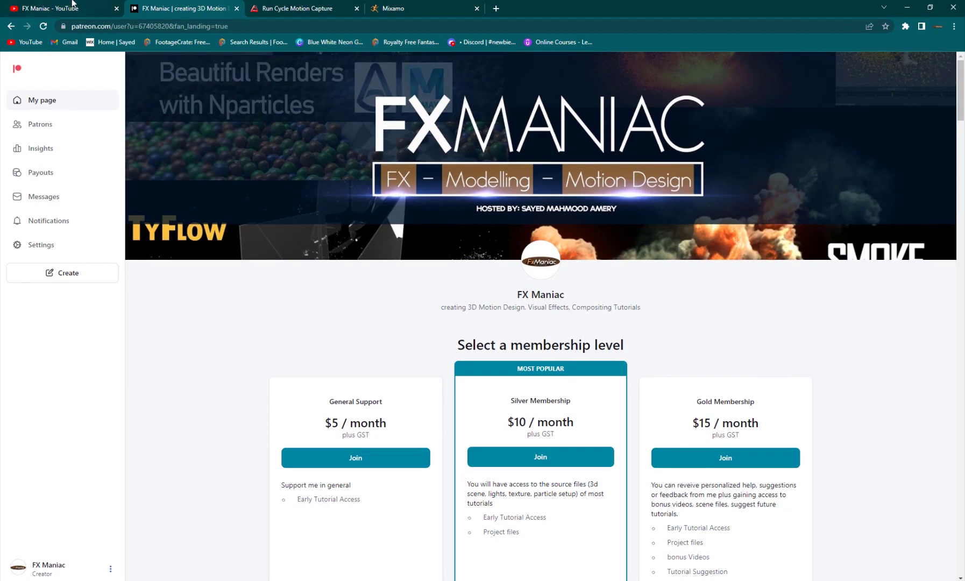
click(73, 7)
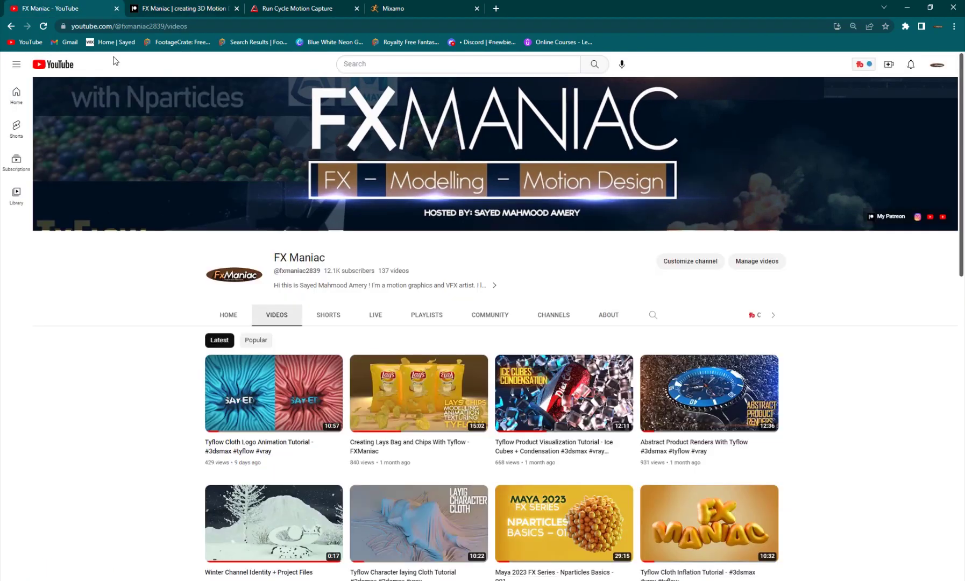